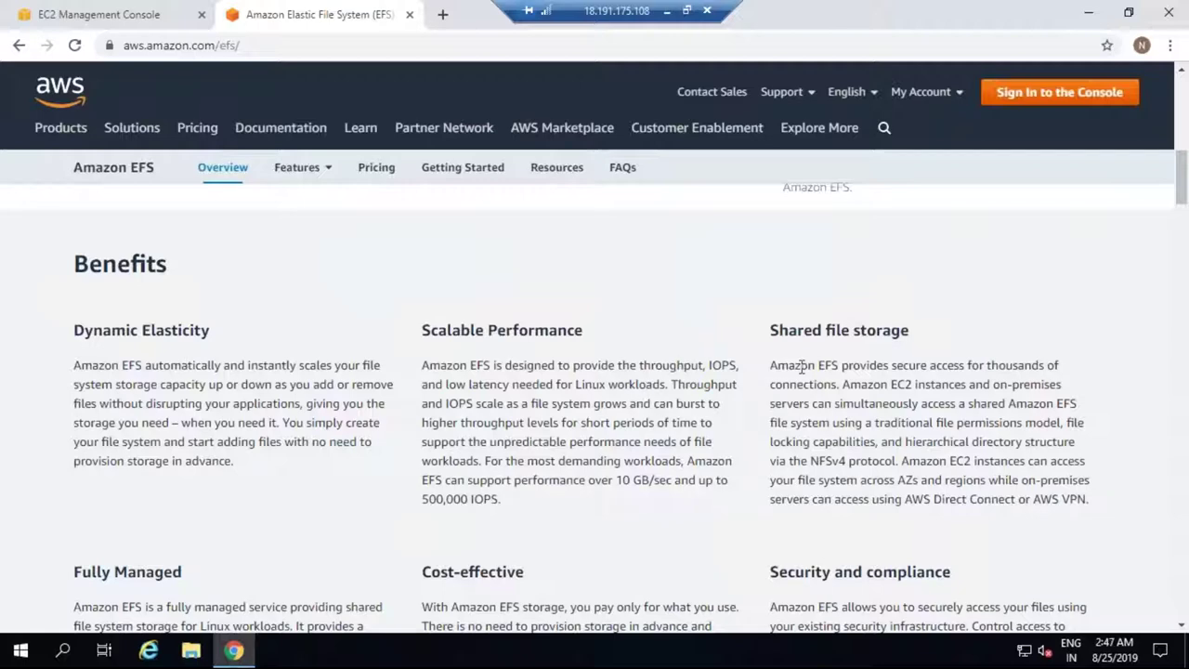
Read through the Benefits, How it works and Use cases sections of the Amazon EFS overview page.
{"action": "scroll", "coordinate": [801, 367], "scroll_direction": "down", "scroll_amount": 1}
{"action": "scroll", "coordinate": [801, 366], "scroll_direction": "down", "scroll_amount": 1}
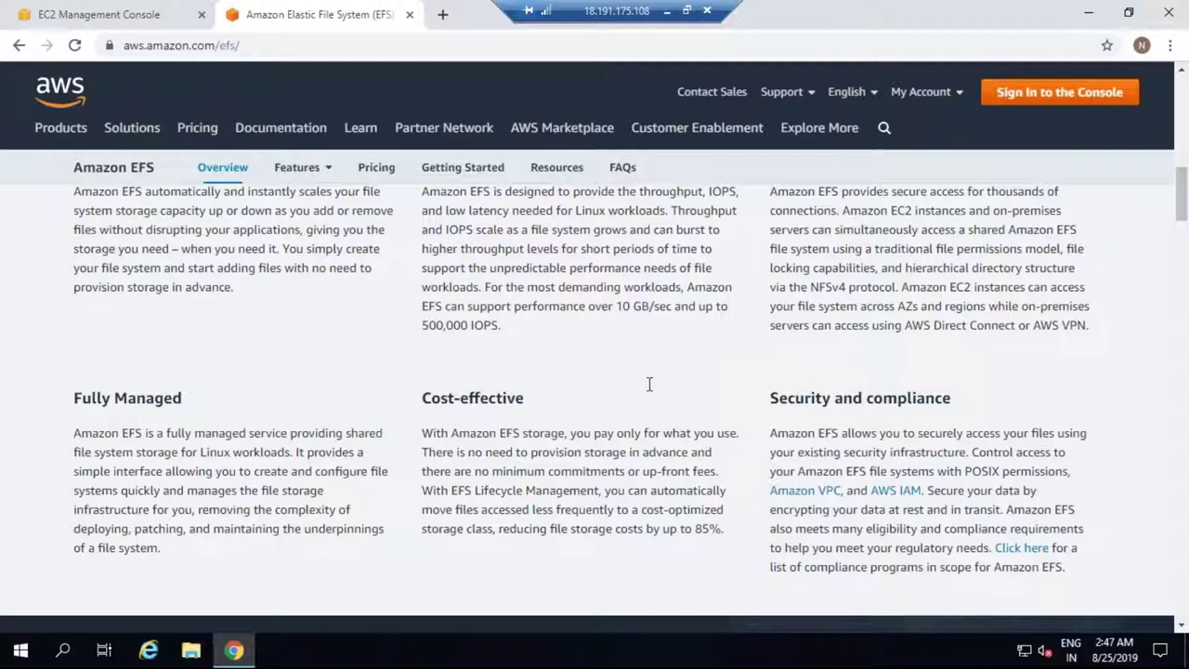
{"action": "scroll", "coordinate": [650, 383], "scroll_direction": "down", "scroll_amount": 5}
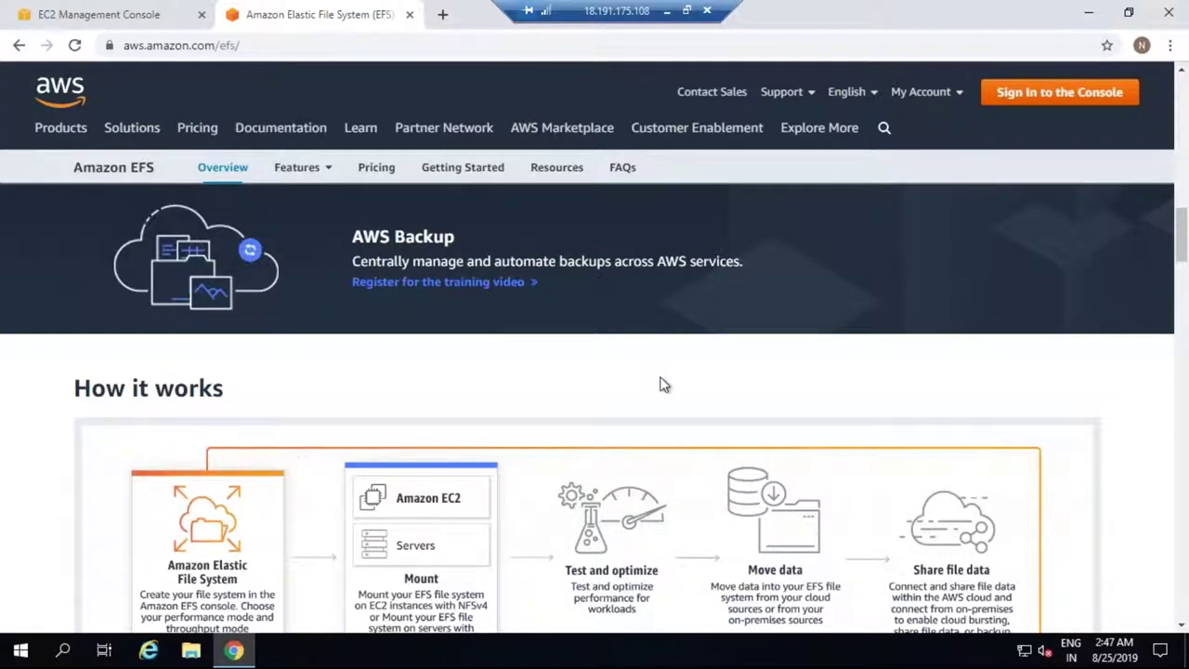
{"action": "scroll", "coordinate": [663, 384], "scroll_direction": "down", "scroll_amount": 2}
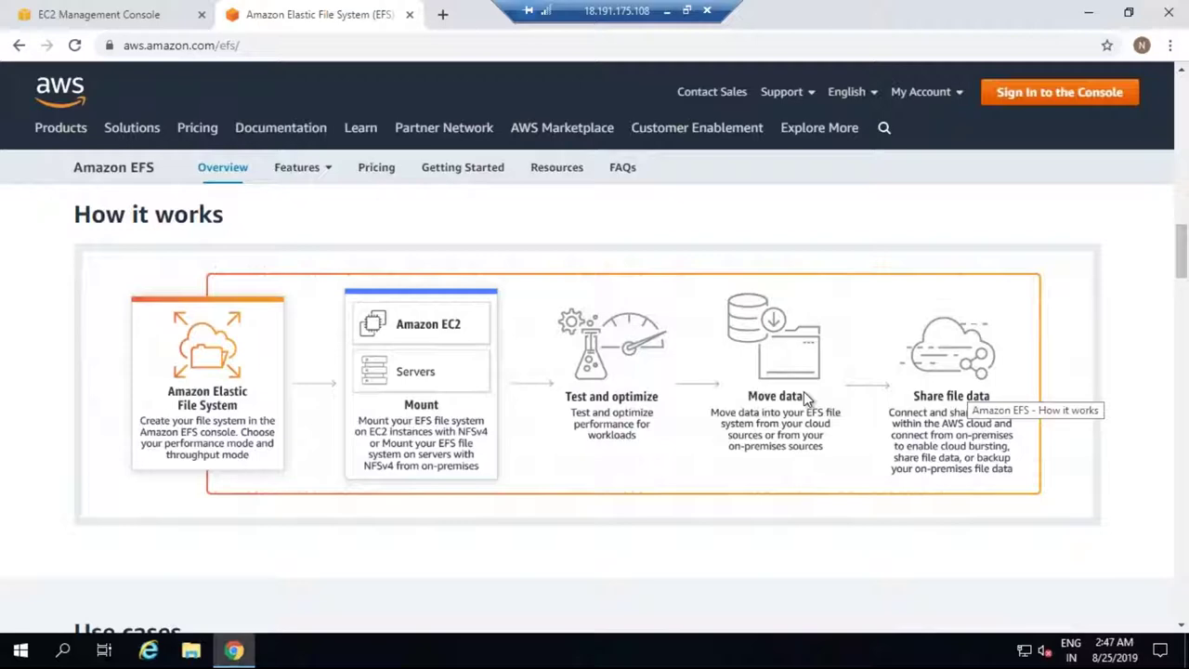
{"action": "scroll", "coordinate": [804, 391], "scroll_direction": "down", "scroll_amount": 2}
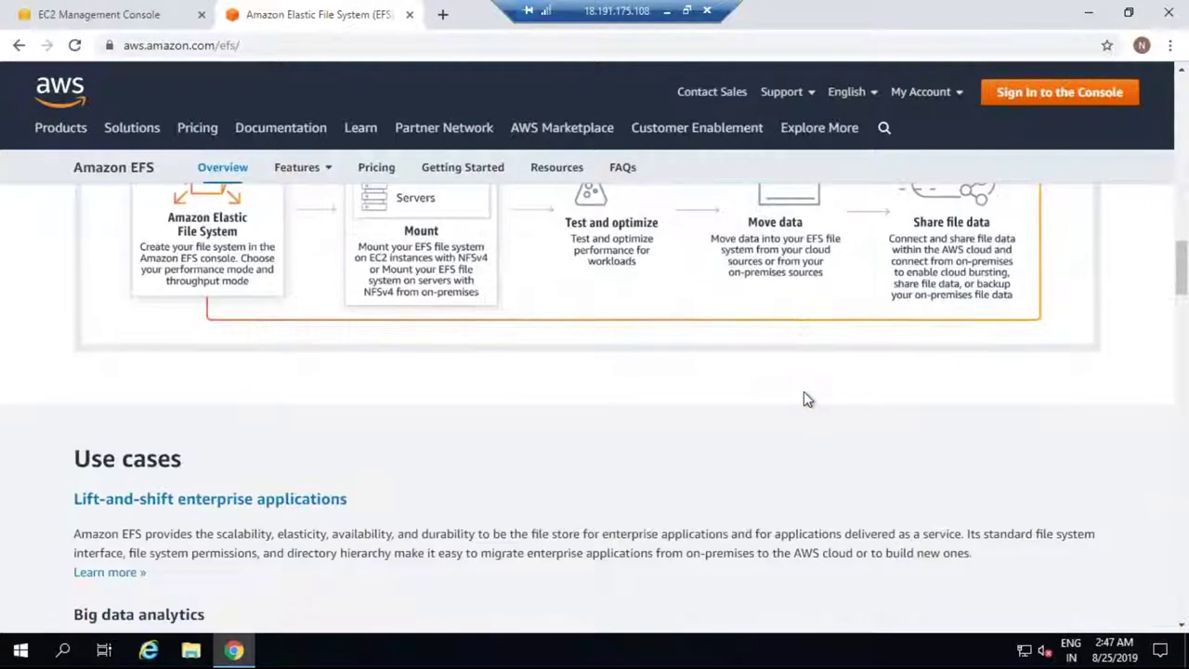
{"action": "scroll", "coordinate": [803, 391], "scroll_direction": "up", "scroll_amount": 3}
{"action": "scroll", "coordinate": [804, 391], "scroll_direction": "up", "scroll_amount": 3}
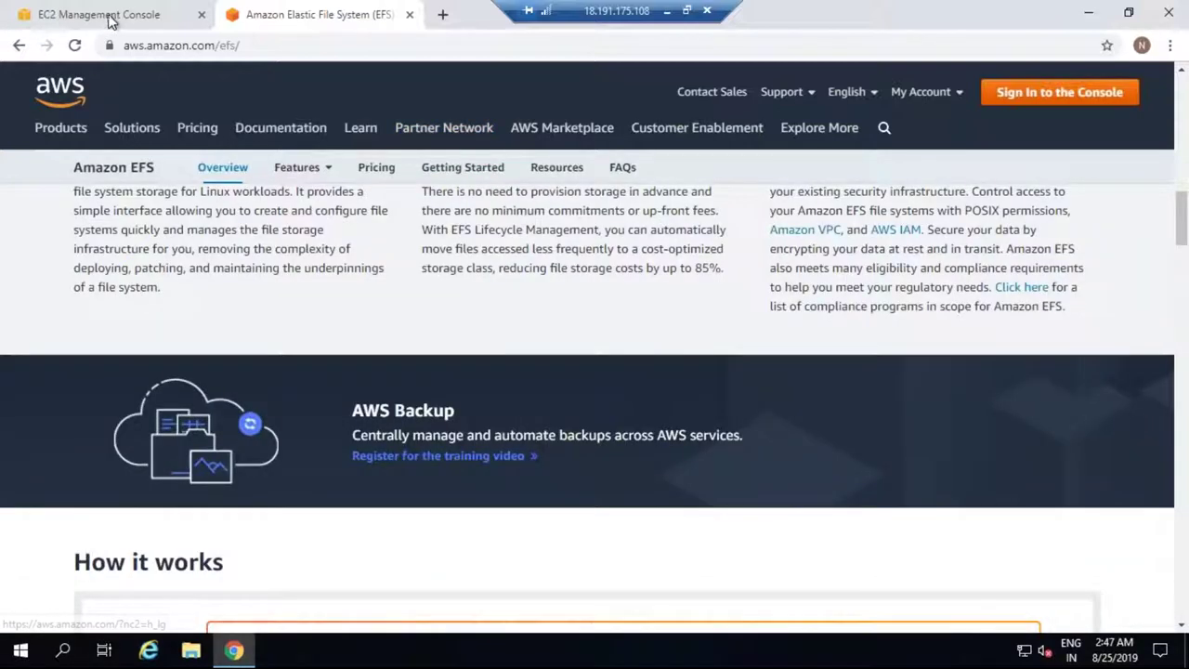
Switch to the AWS console, find the EFS service and start creating a new file system.
{"action": "left_click", "coordinate": [110, 17]}
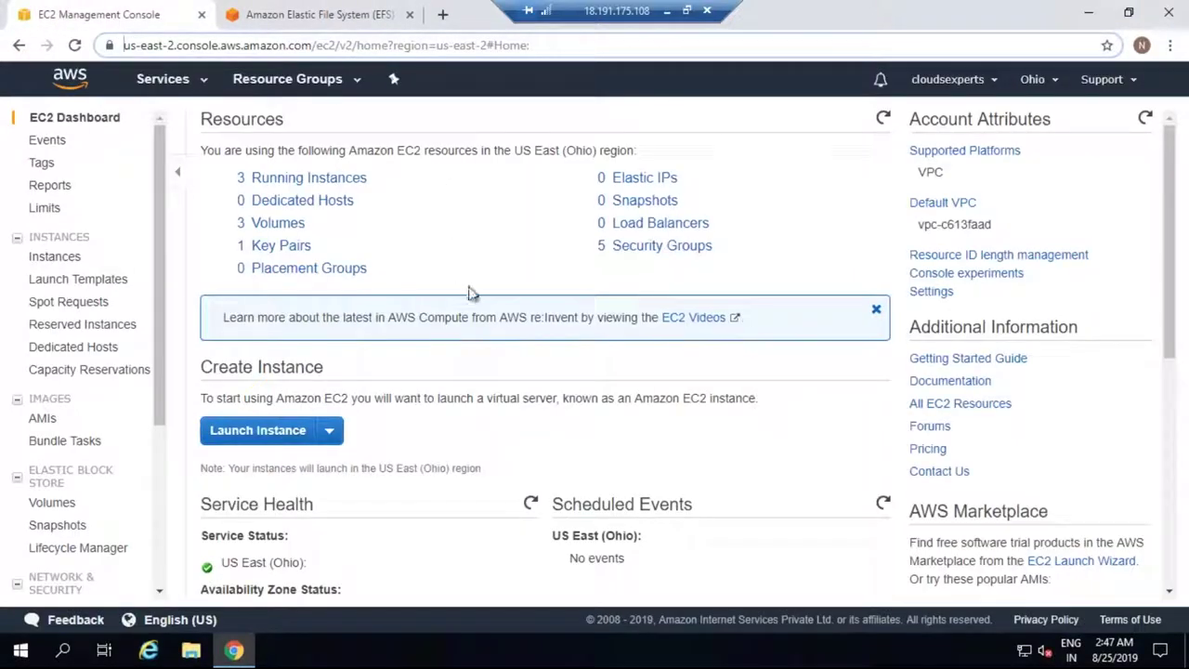
{"action": "left_click", "coordinate": [163, 78]}
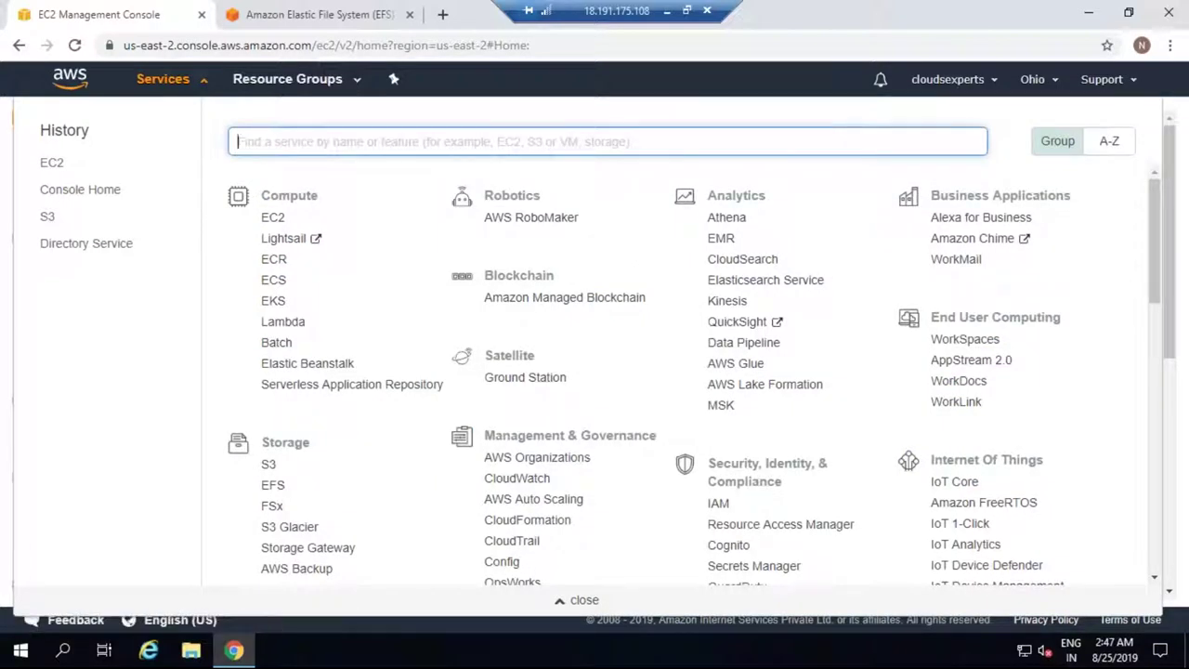
{"action": "type", "text": "EFS"}
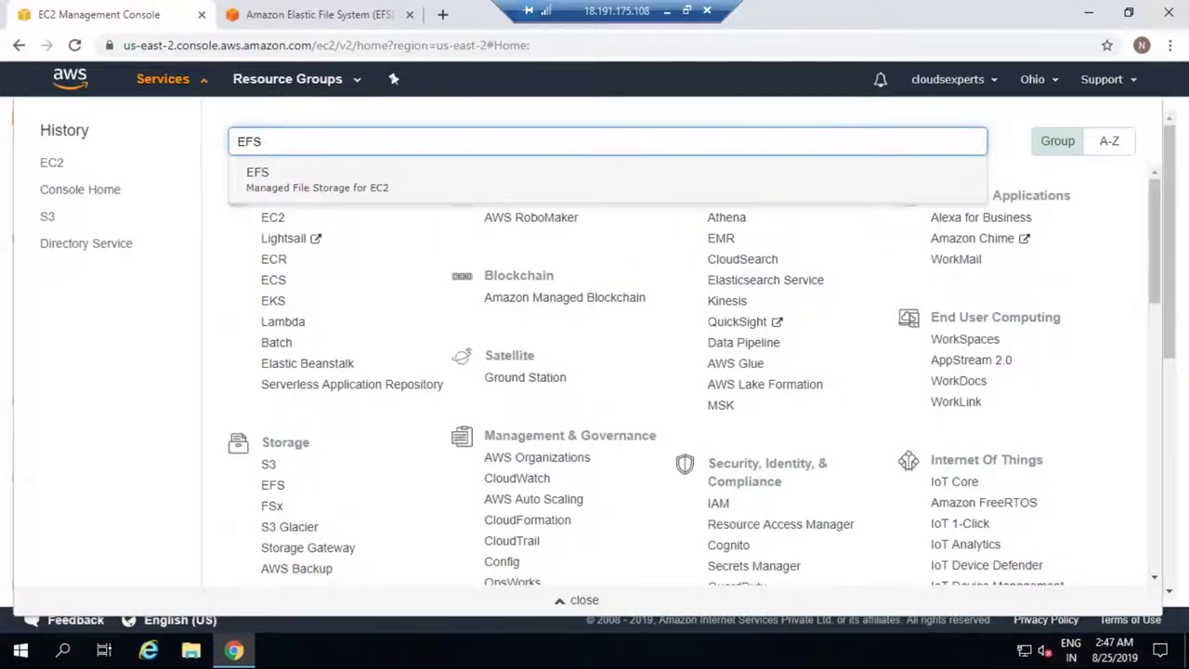
{"action": "left_click", "coordinate": [273, 186]}
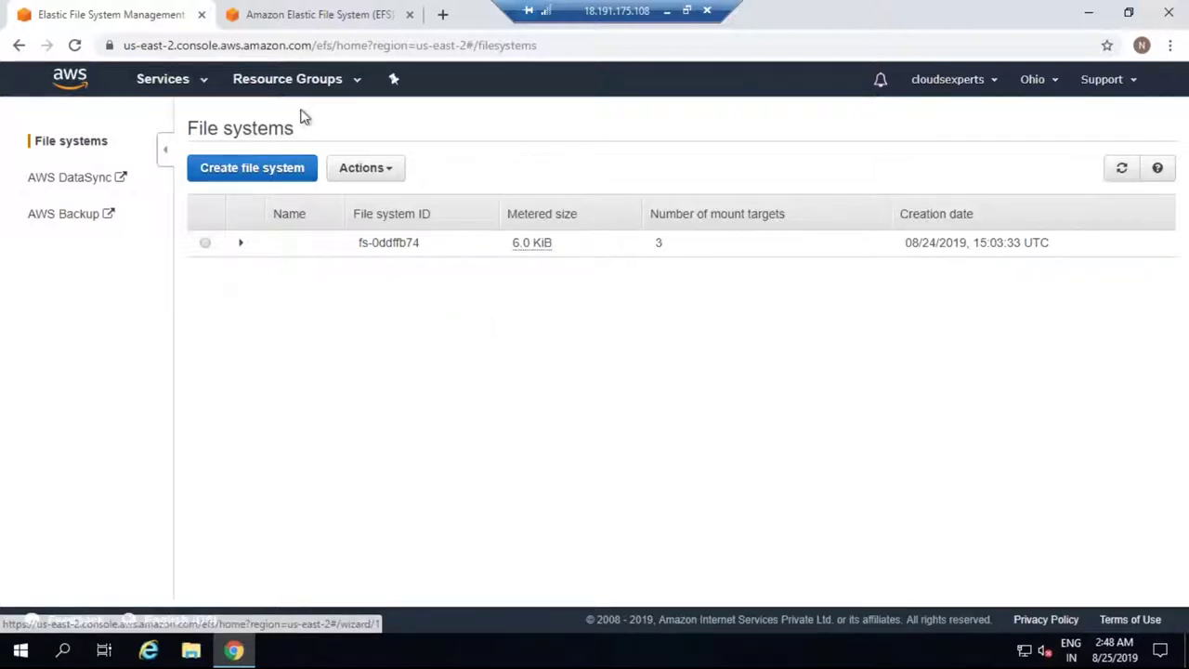
{"action": "left_click", "coordinate": [231, 173]}
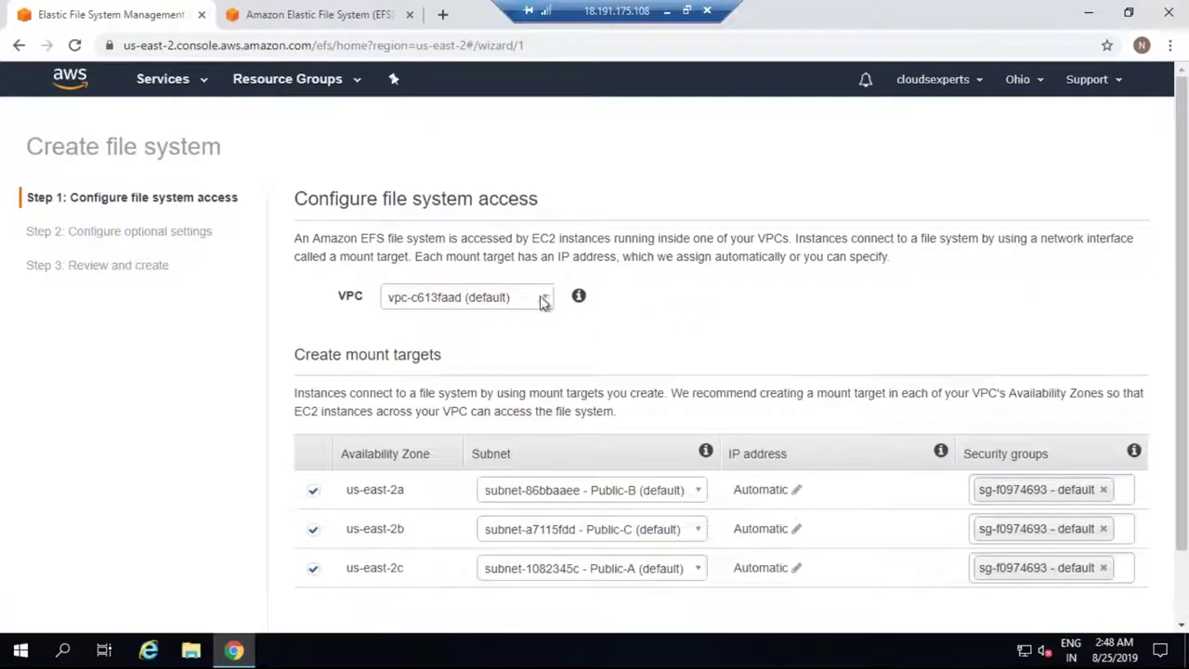
Keep the default VPC and the mount targets in us-east-2a, us-east-2b and us-east-2c, and proceed to the optional settings.
{"action": "left_click", "coordinate": [544, 297]}
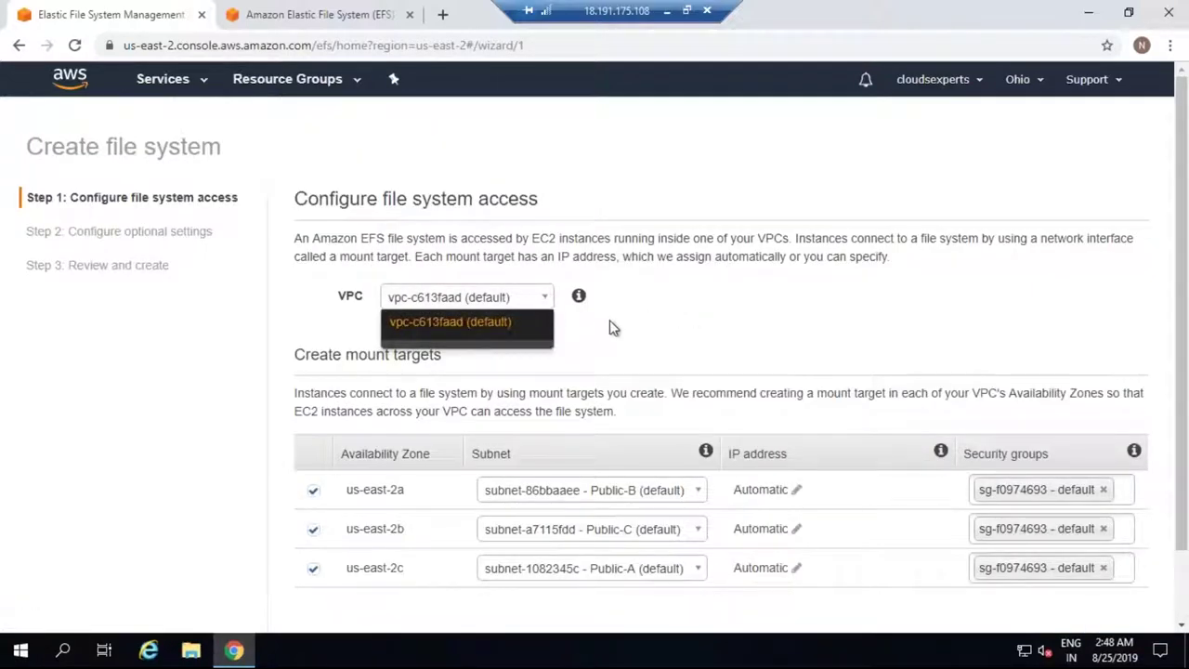
{"action": "left_click", "coordinate": [669, 325]}
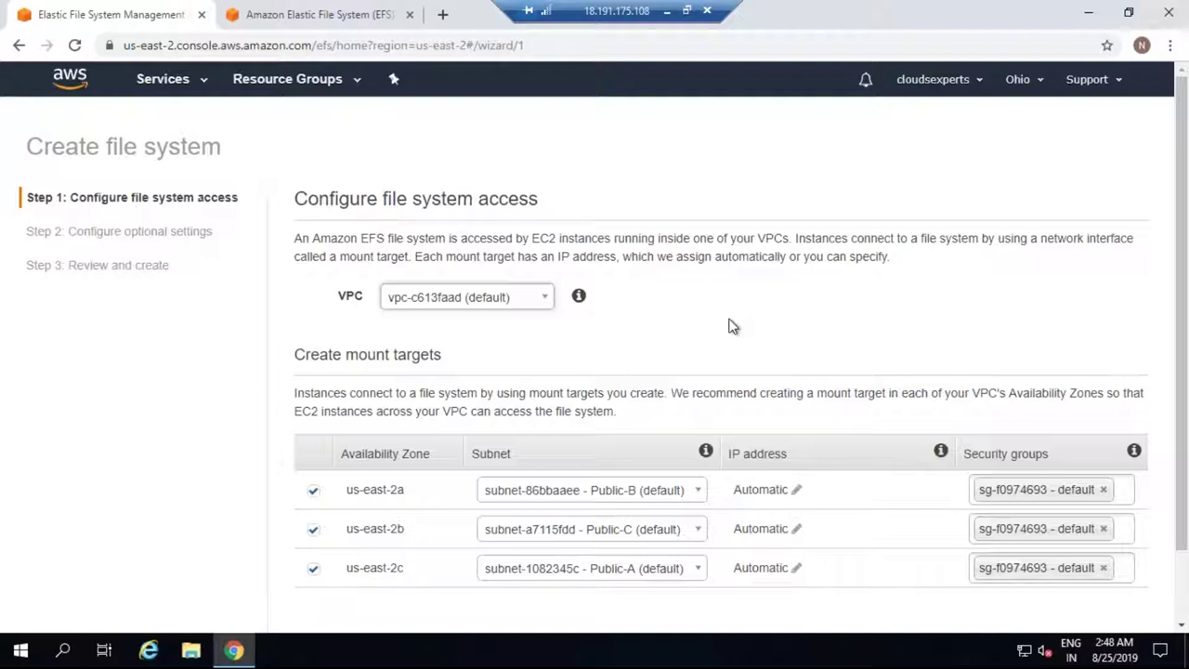
{"action": "scroll", "coordinate": [557, 242], "scroll_direction": "down", "scroll_amount": 1}
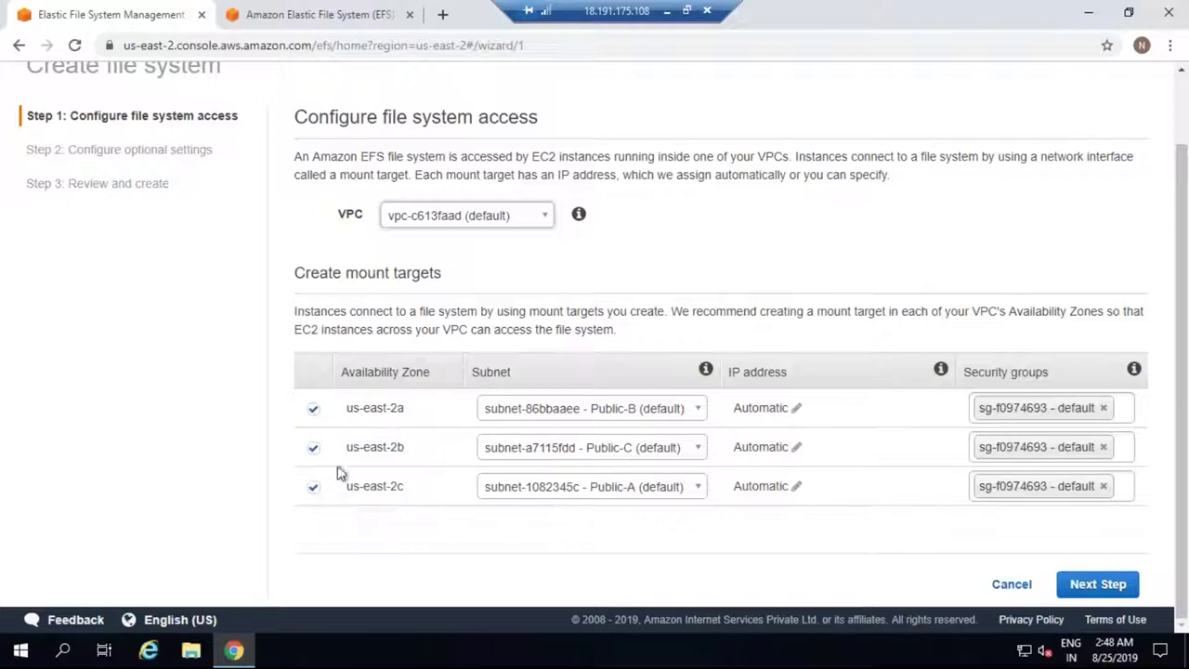
{"action": "left_click", "coordinate": [314, 410]}
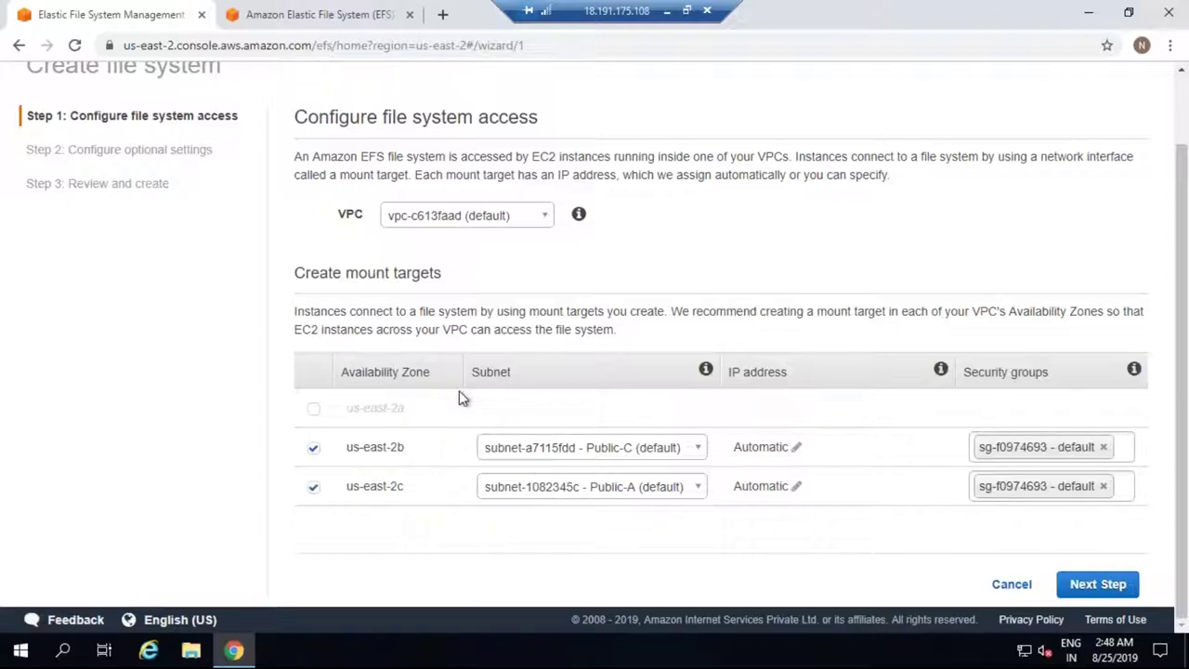
{"action": "left_click", "coordinate": [315, 415]}
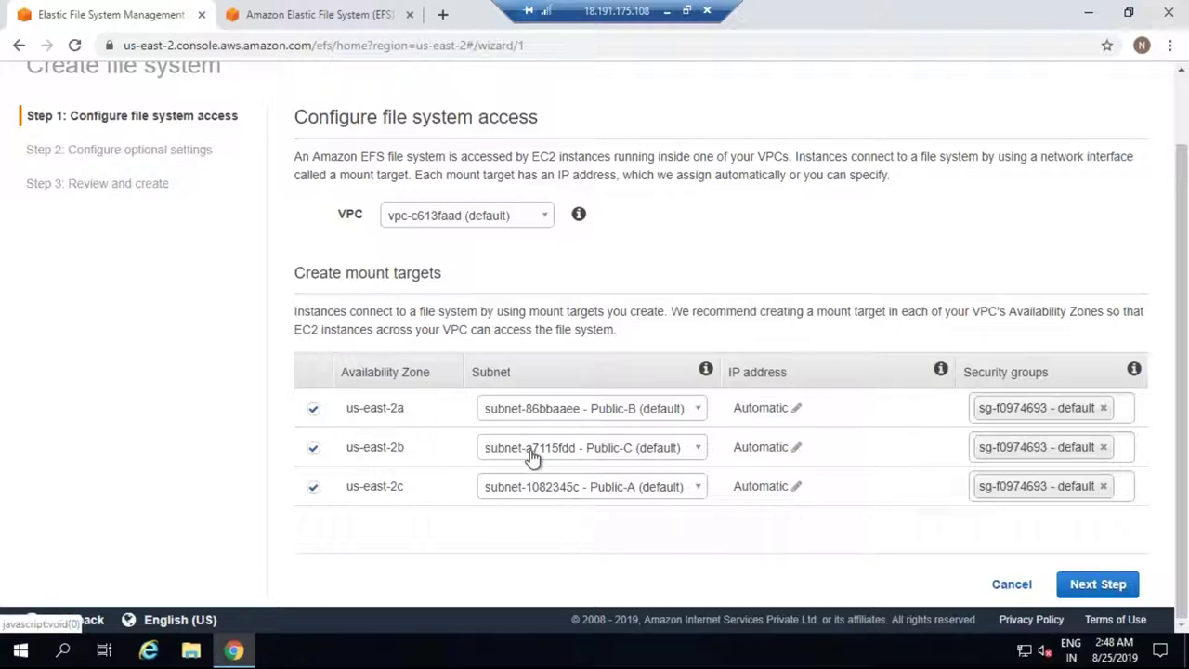
{"action": "left_click", "coordinate": [1096, 583]}
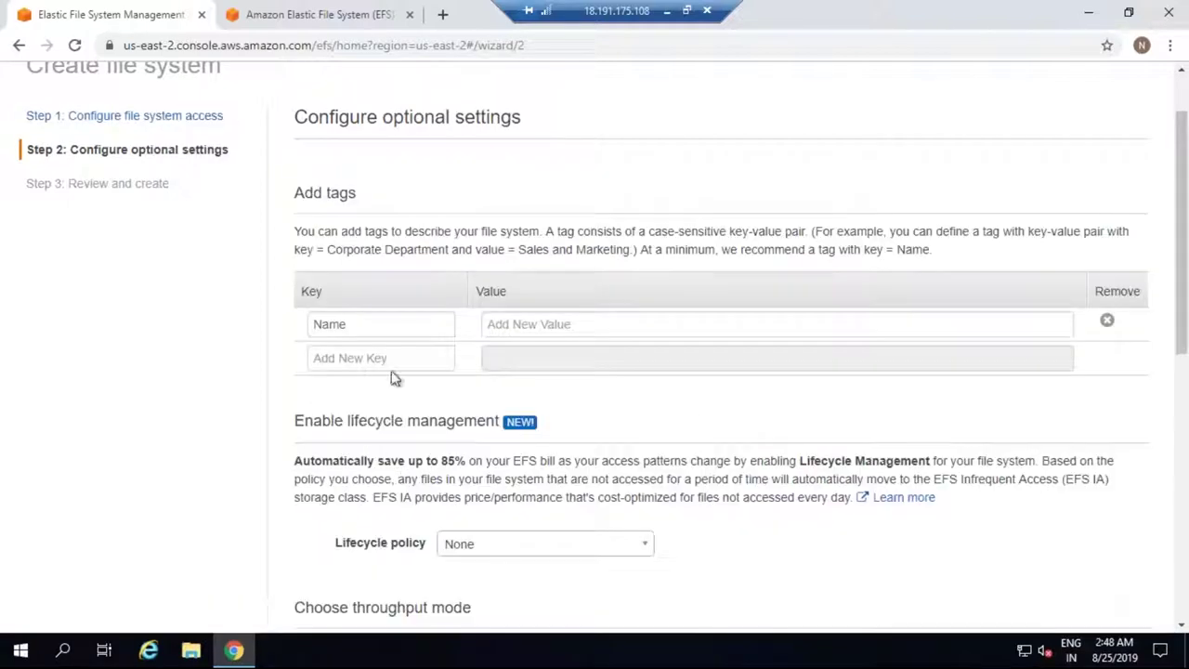
Replace the file system's tag key "Name" with "Purpose".
{"action": "left_click", "coordinate": [370, 326]}
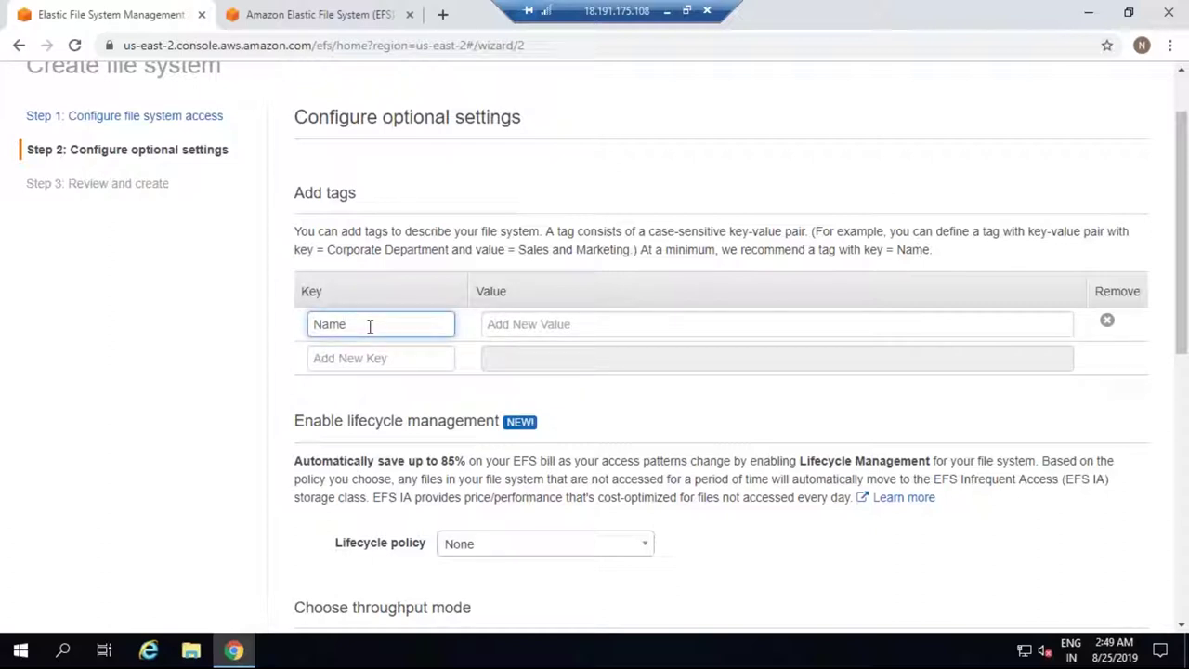
{"action": "key", "text": "BackSpace"}
{"action": "key", "text": "BackSpace"}
{"action": "key", "text": "BackSpace"}
{"action": "key", "text": "BackSpace"}
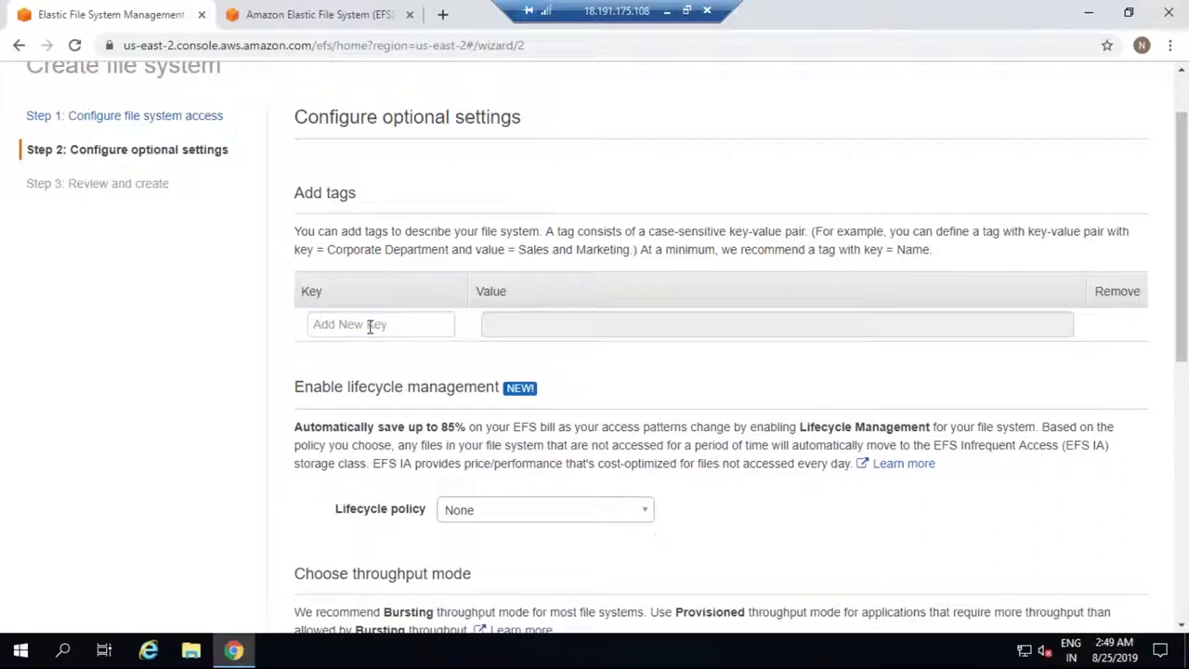
{"action": "left_click", "coordinate": [369, 326]}
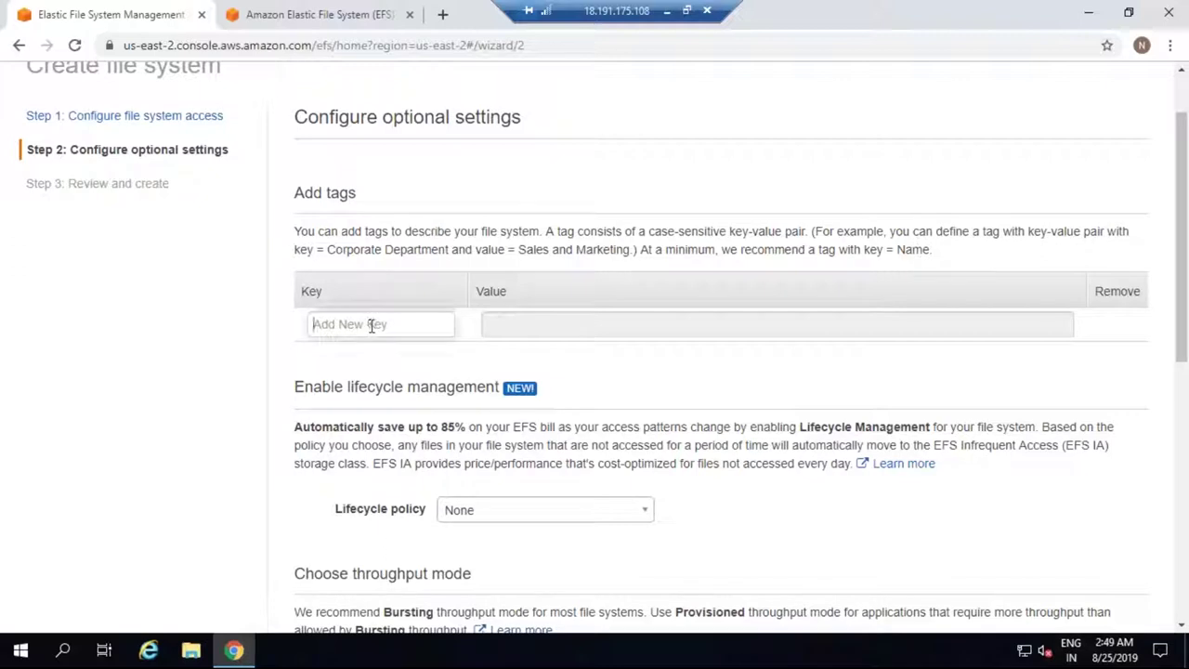
{"action": "type", "text": "Pu"}
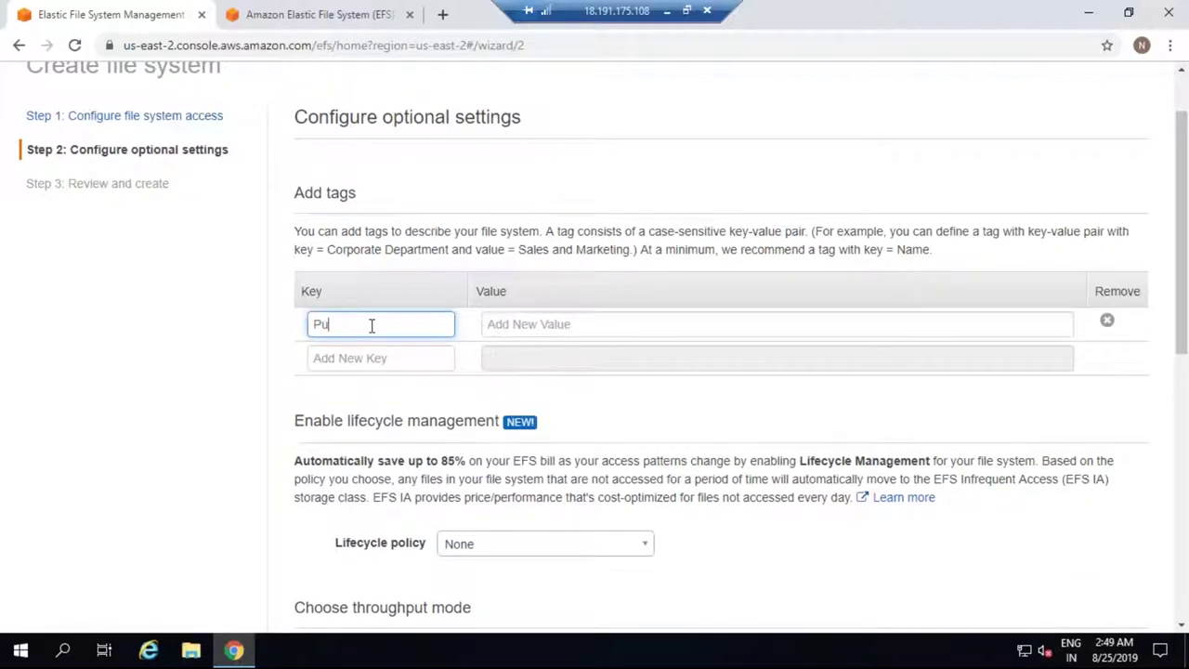
{"action": "type", "text": "rpose"}
Set the value of the Purpose tag to "File Sharing".
{"action": "left_click", "coordinate": [526, 323]}
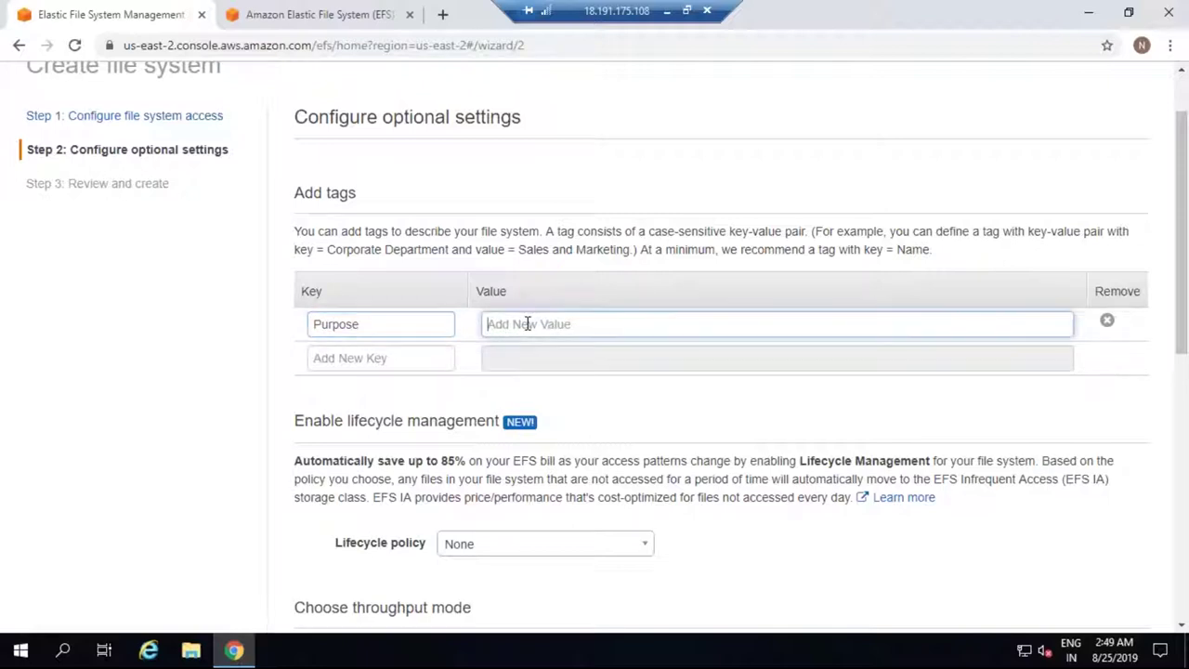
{"action": "type", "text": "file"}
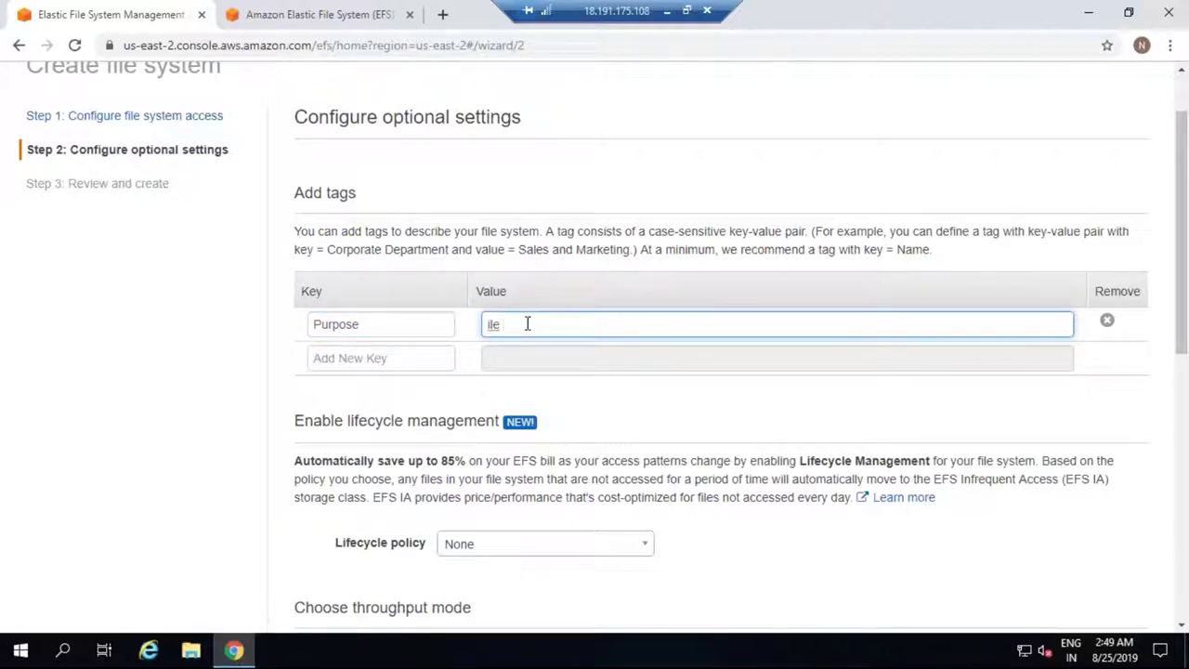
{"action": "key", "text": "BackSpace"}
{"action": "key", "text": "BackSpace"}
{"action": "key", "text": "BackSpace"}
{"action": "type", "text": "File Sharing"}
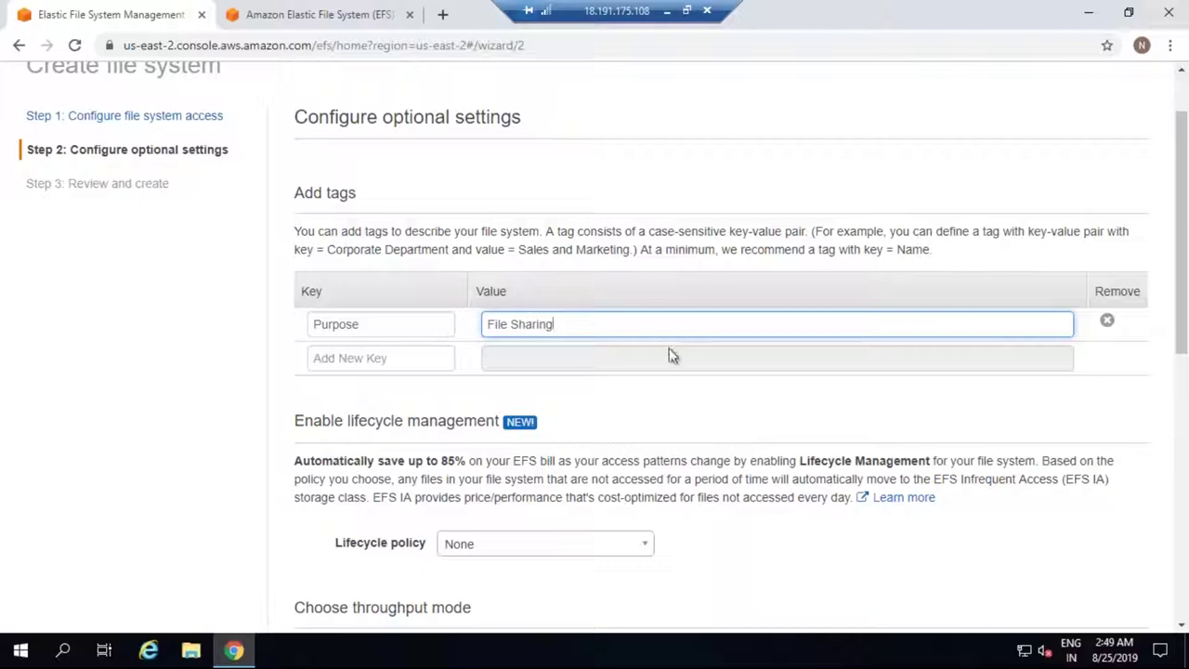
Try the lifecycle policy of 90 days since last access and return it to None.
{"action": "scroll", "coordinate": [669, 348], "scroll_direction": "down", "scroll_amount": 1}
{"action": "scroll", "coordinate": [672, 355], "scroll_direction": "down", "scroll_amount": 1}
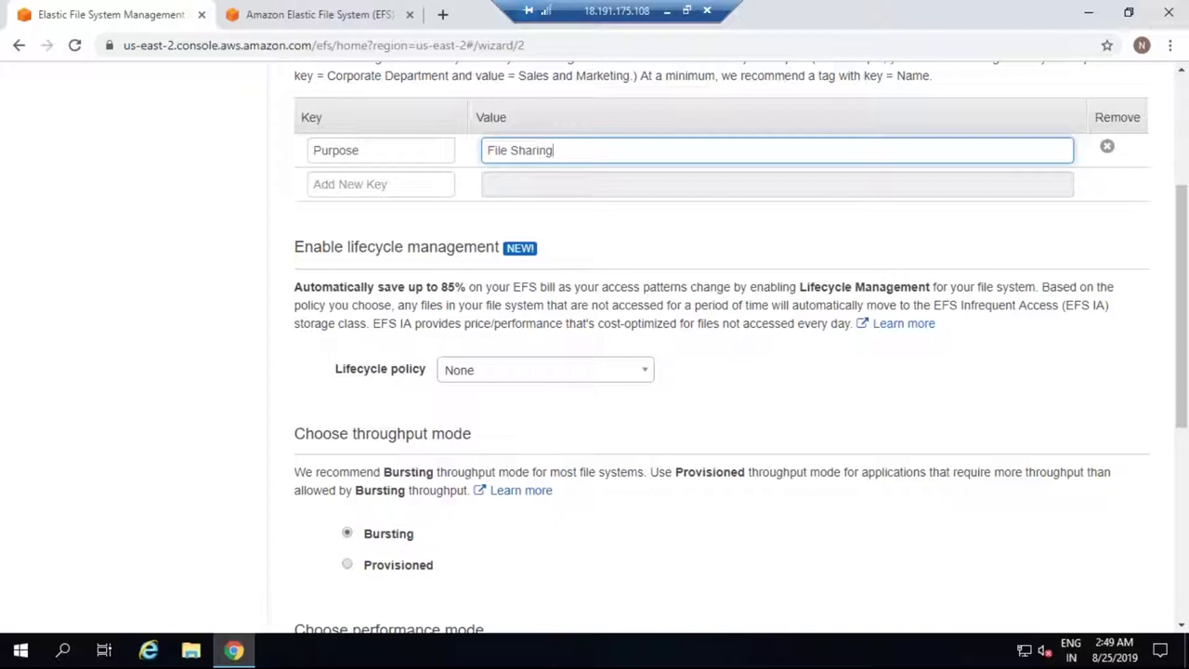
{"action": "left_click", "coordinate": [646, 375]}
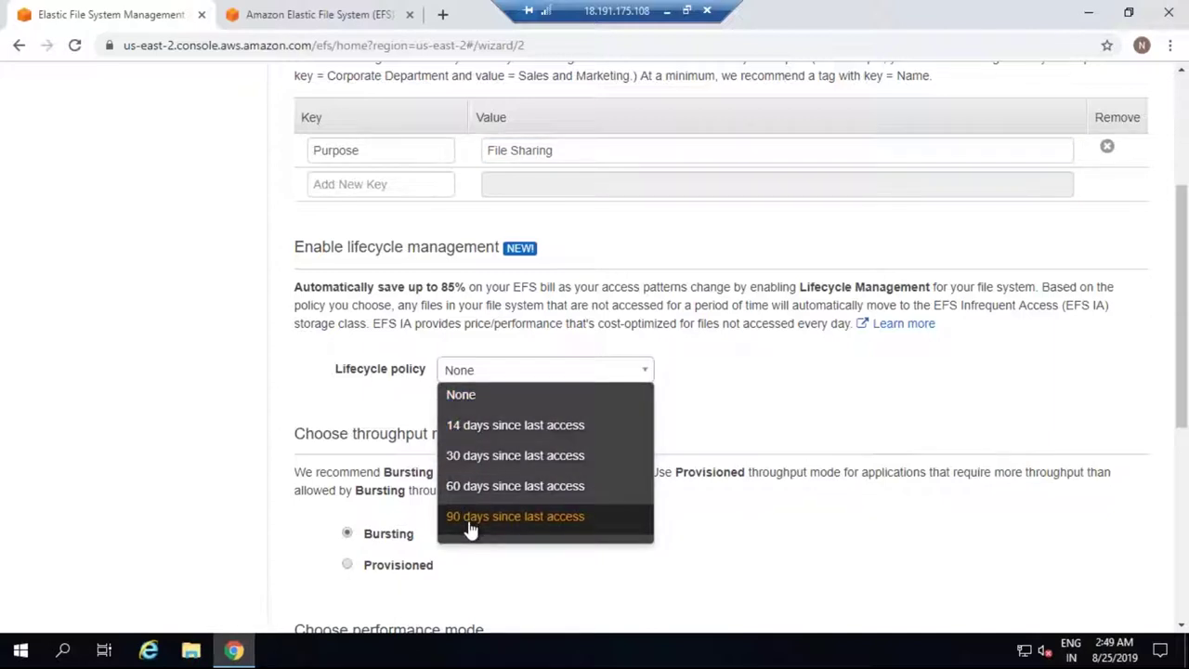
{"action": "left_click", "coordinate": [471, 519]}
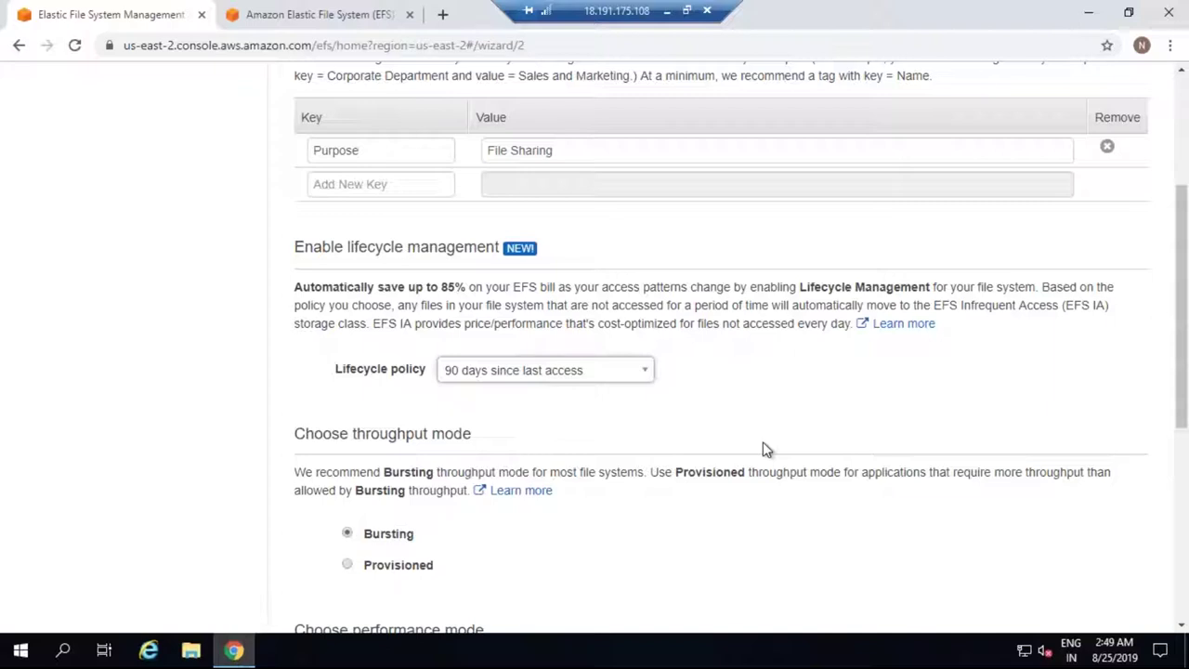
{"action": "left_click", "coordinate": [520, 370]}
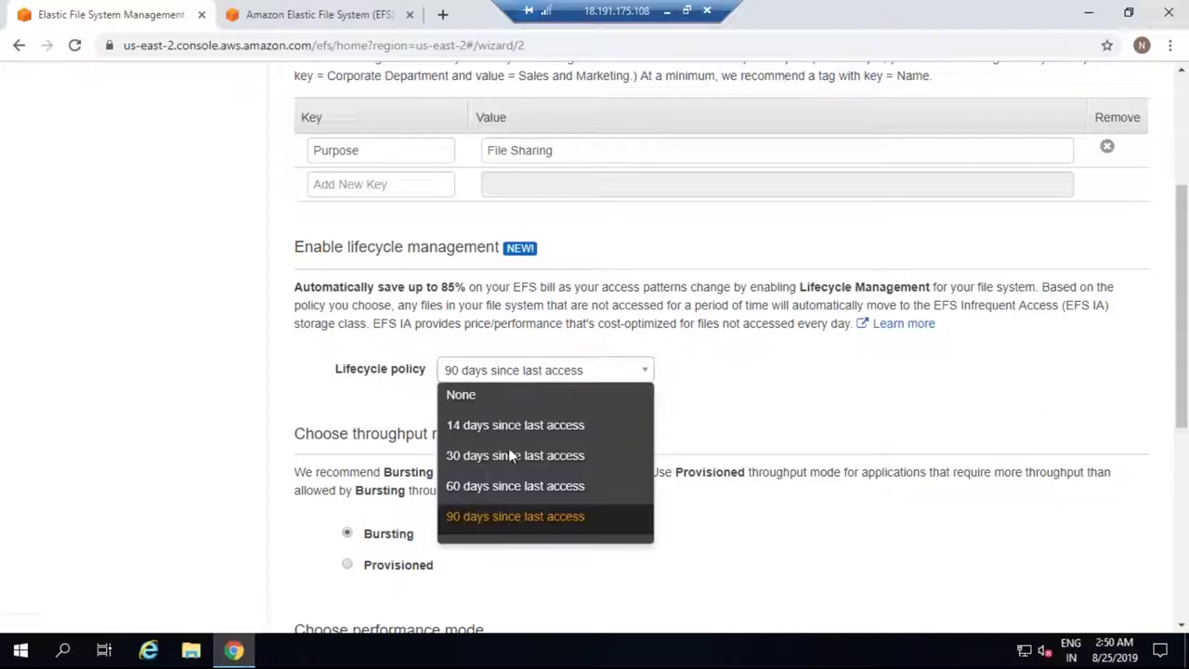
{"action": "left_click", "coordinate": [471, 398]}
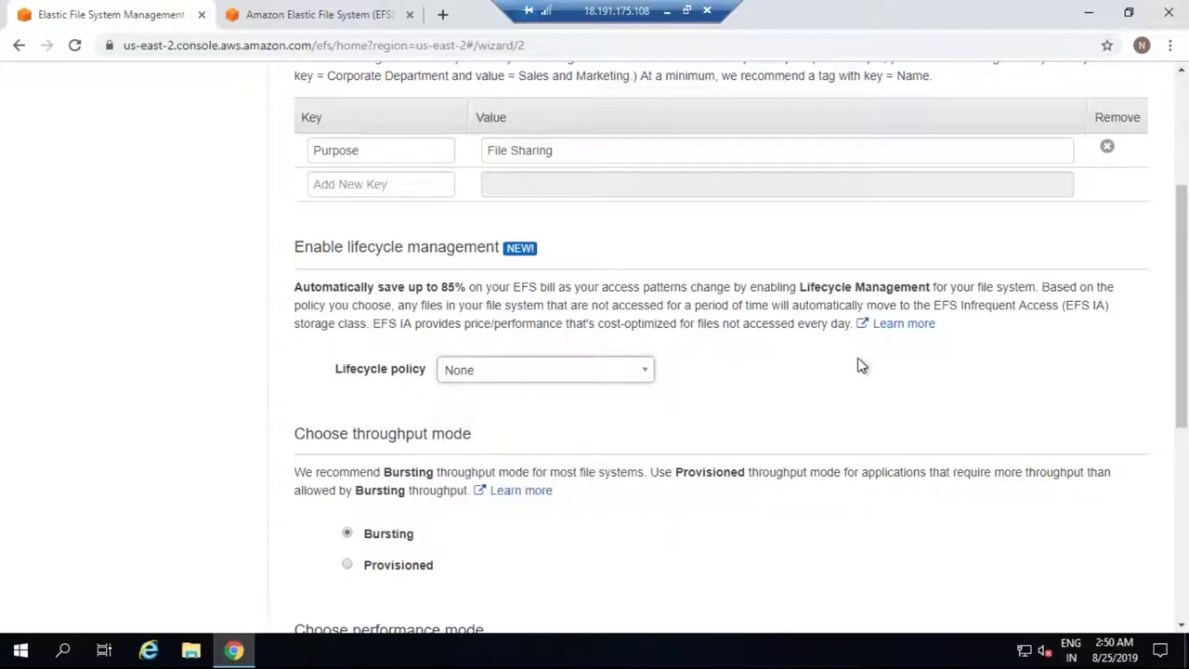
Review the remaining optional settings, try the 14-day and 90-day lifecycle policies, and reset the lifecycle policy to None.
{"action": "scroll", "coordinate": [860, 365], "scroll_direction": "down", "scroll_amount": 2}
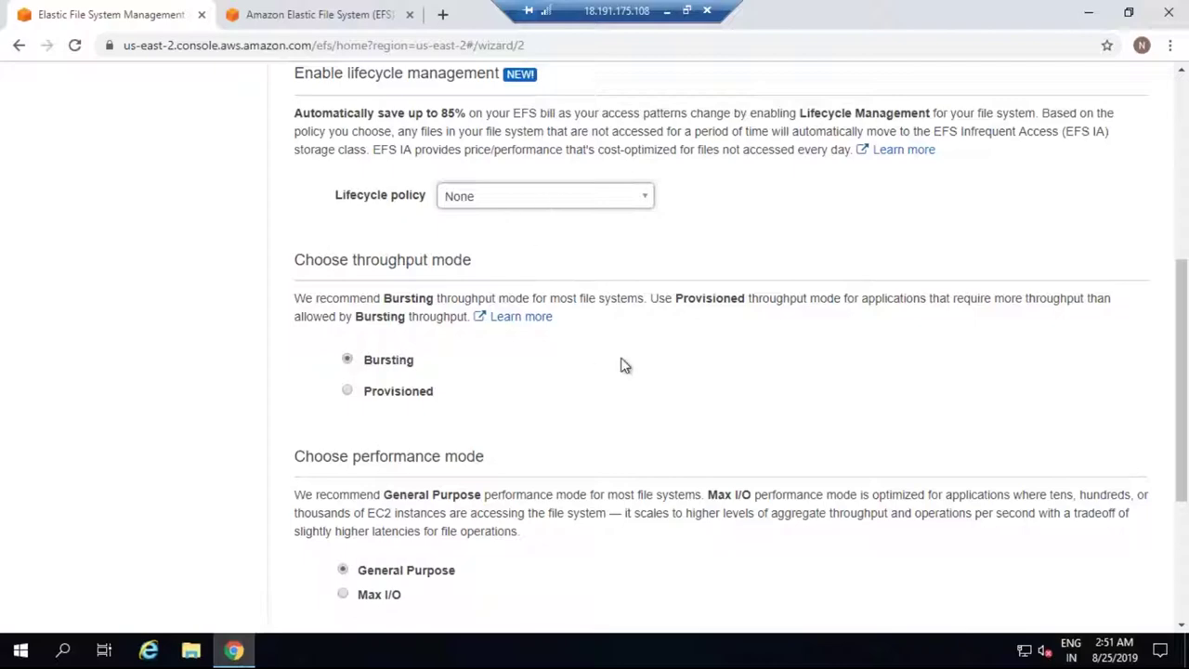
{"action": "scroll", "coordinate": [624, 365], "scroll_direction": "down", "scroll_amount": 5}
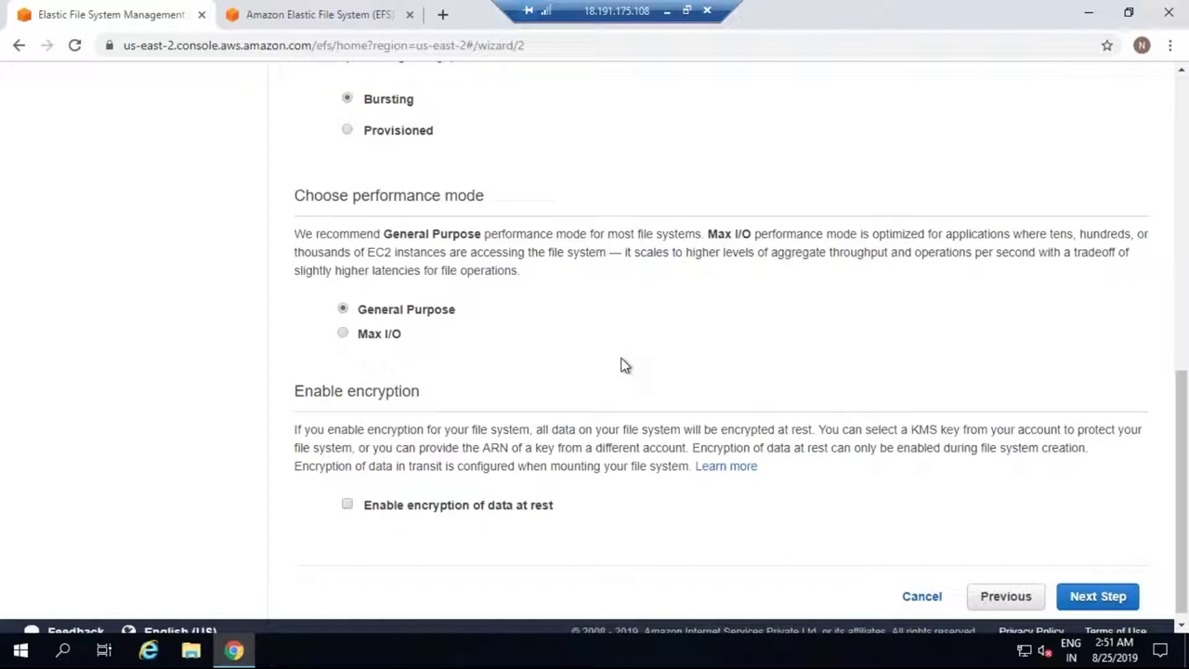
{"action": "scroll", "coordinate": [612, 295], "scroll_direction": "up", "scroll_amount": 3}
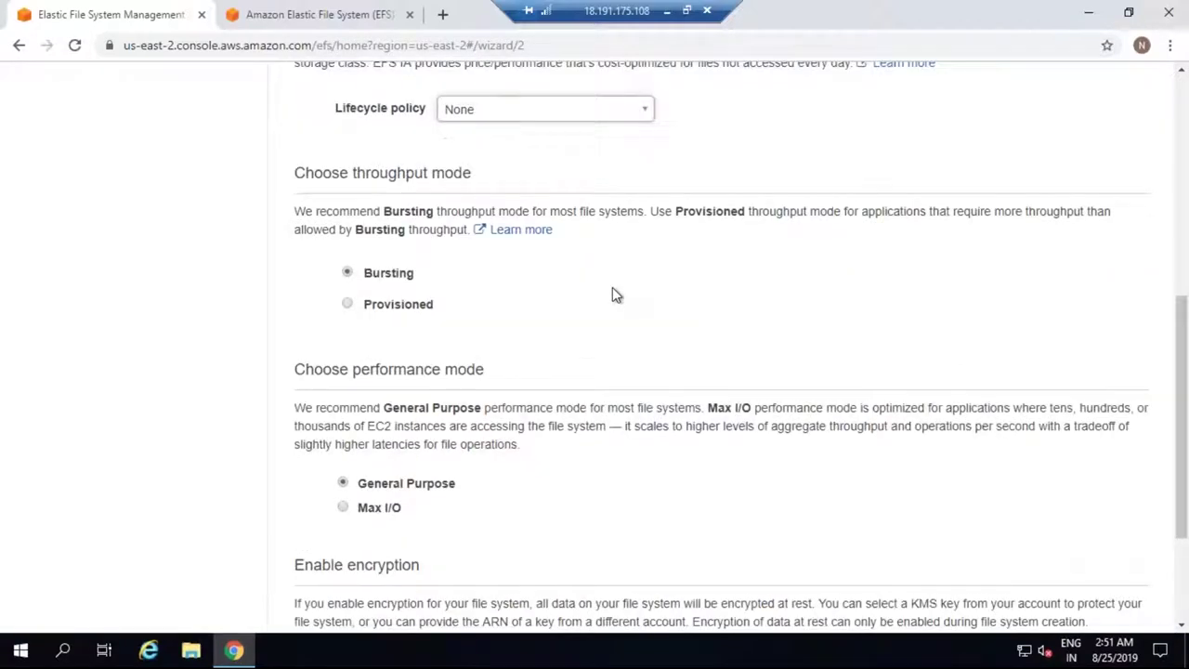
{"action": "scroll", "coordinate": [618, 290], "scroll_direction": "up", "scroll_amount": 2}
{"action": "left_click", "coordinate": [642, 283]}
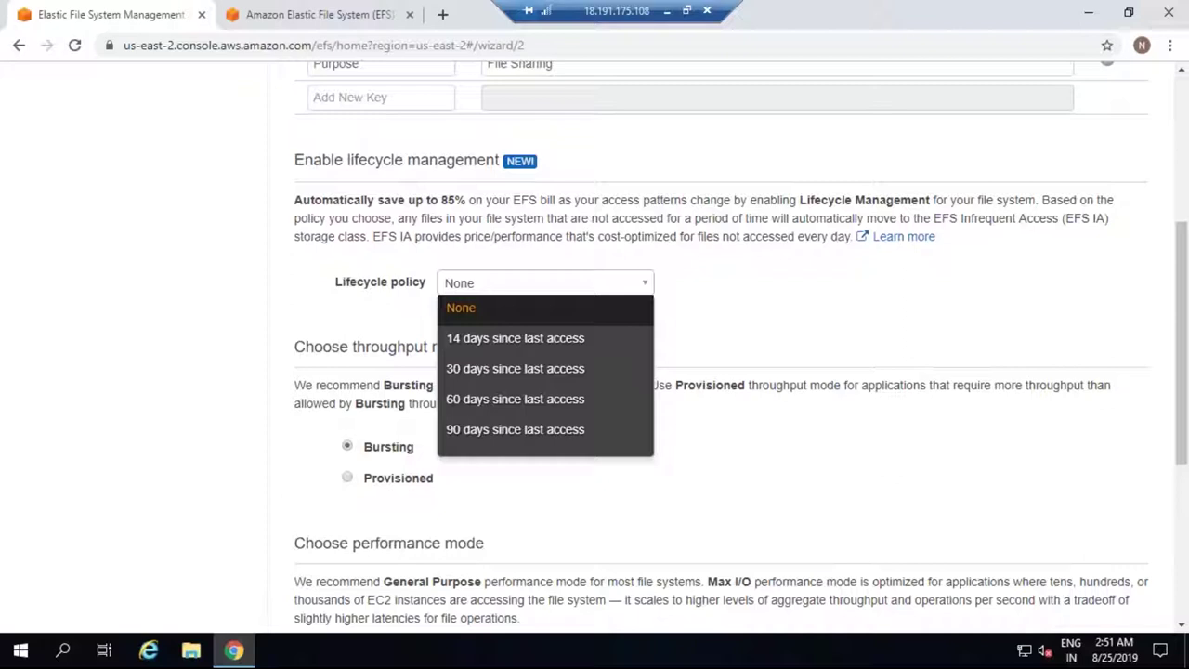
{"action": "left_click", "coordinate": [561, 349]}
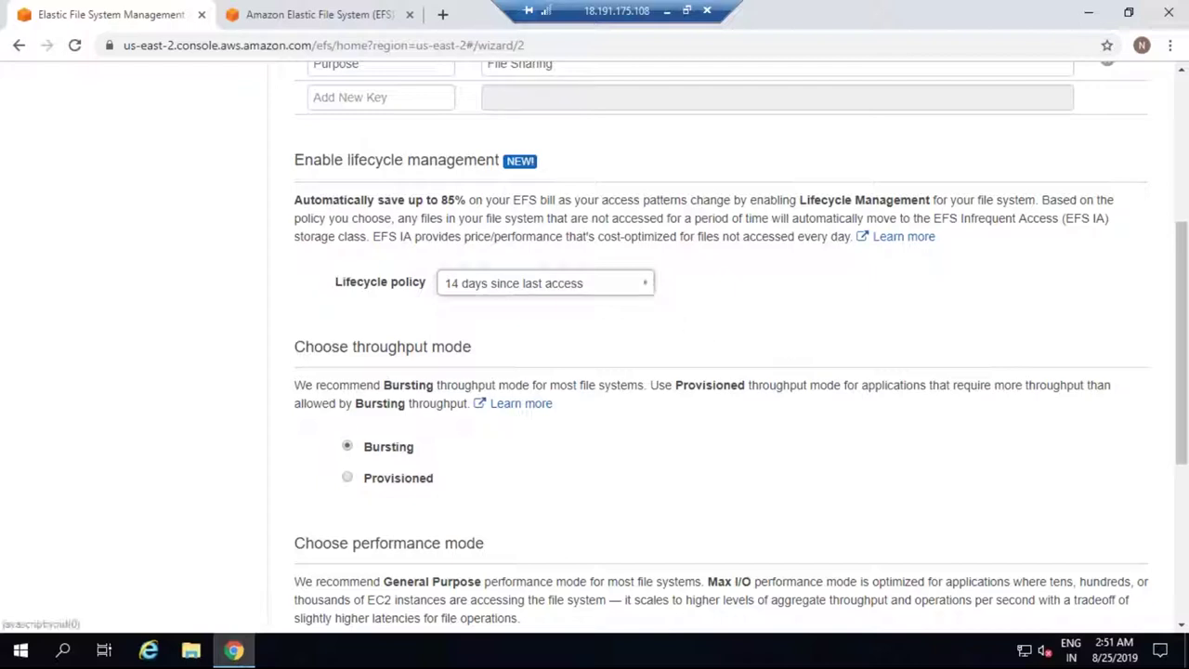
{"action": "left_click", "coordinate": [649, 286]}
{"action": "left_click", "coordinate": [536, 433]}
{"action": "left_click", "coordinate": [560, 290]}
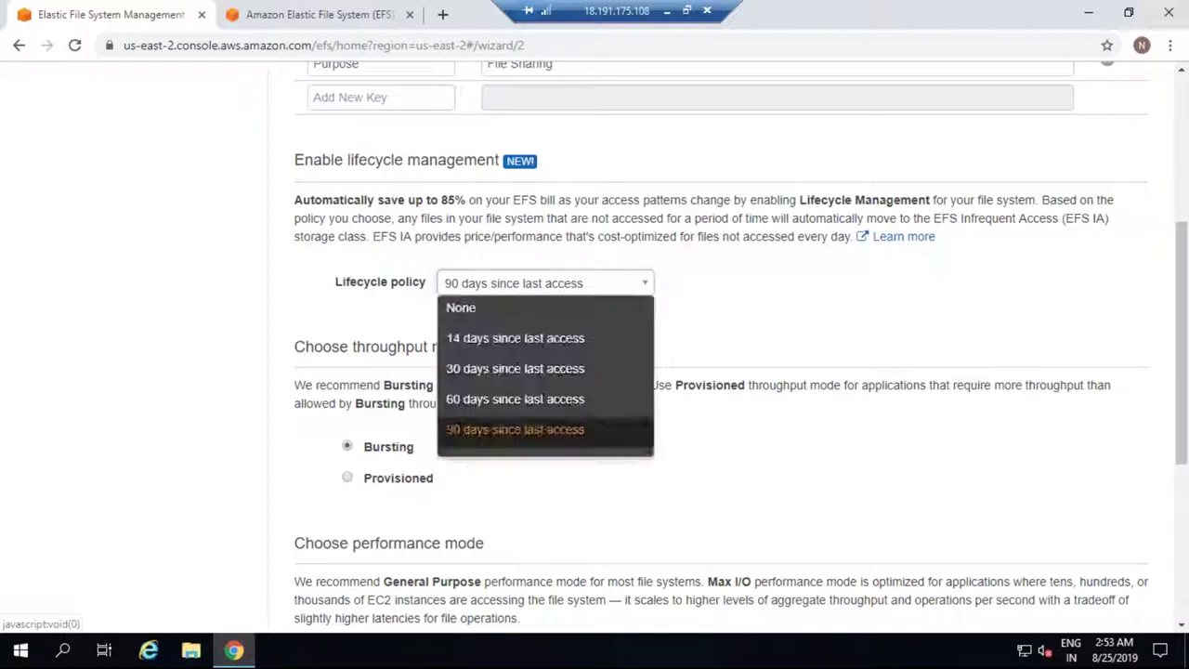
{"action": "left_click", "coordinate": [498, 322]}
{"action": "scroll", "coordinate": [681, 322], "scroll_direction": "down", "scroll_amount": 2}
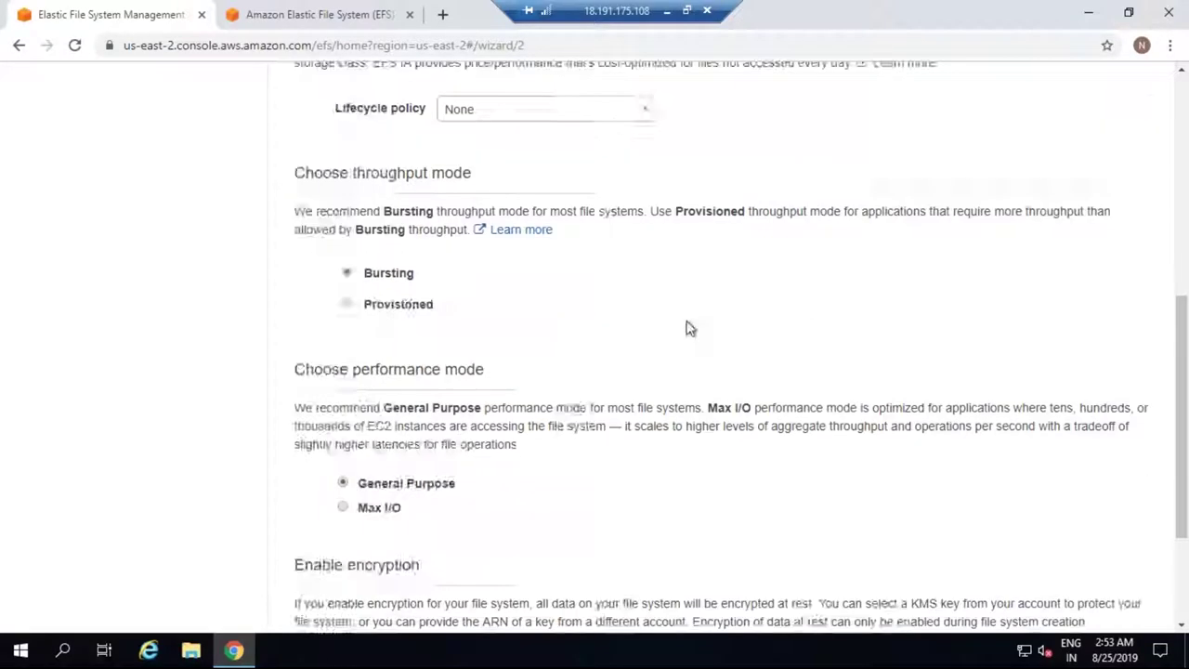
Review the performance mode recommendation, try Max I/O and set the performance mode back to General Purpose.
{"action": "scroll", "coordinate": [688, 327], "scroll_direction": "down", "scroll_amount": 2}
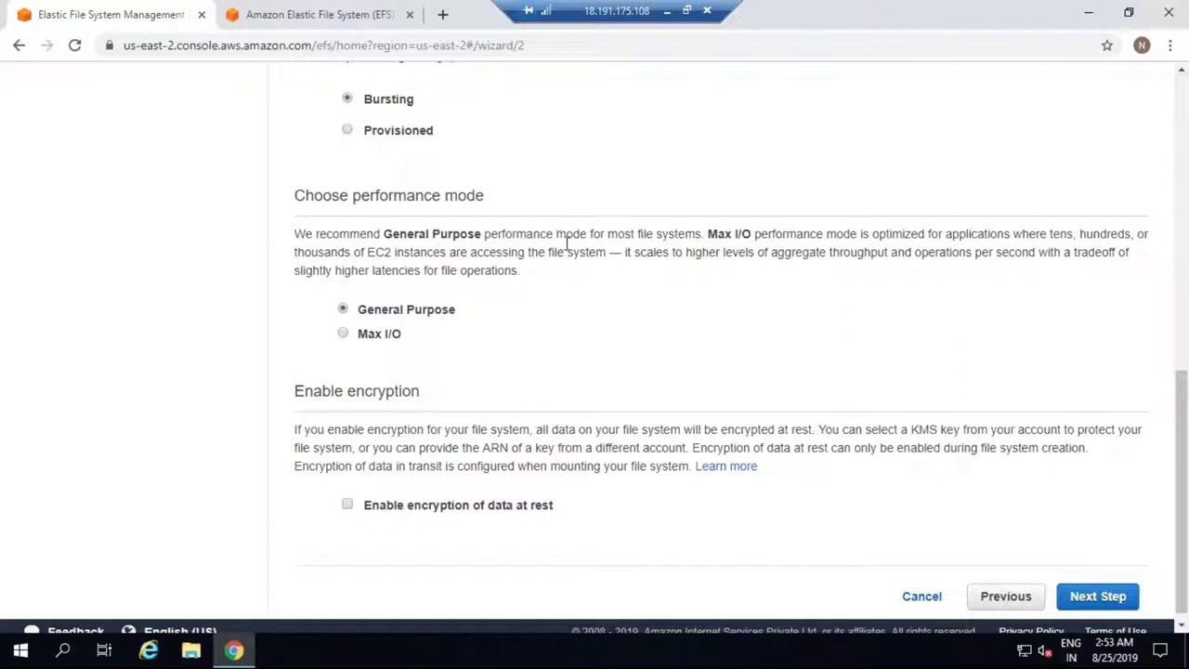
{"action": "left_click_drag", "start_coordinate": [314, 235], "coordinate": [705, 232]}
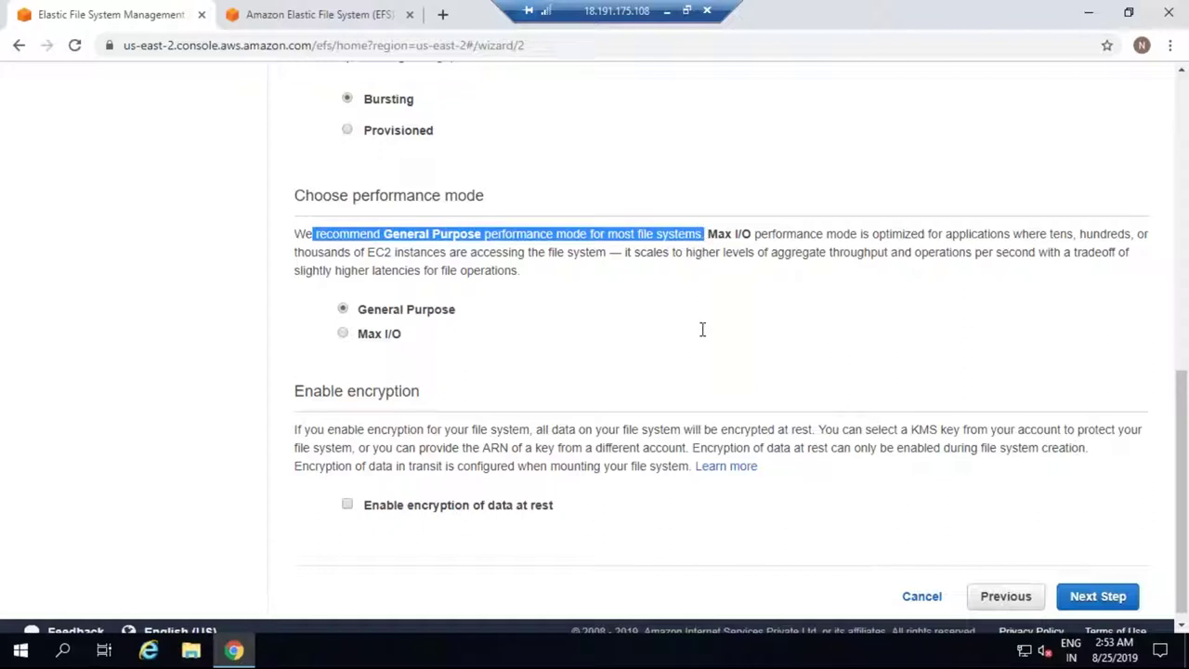
{"action": "left_click", "coordinate": [597, 314]}
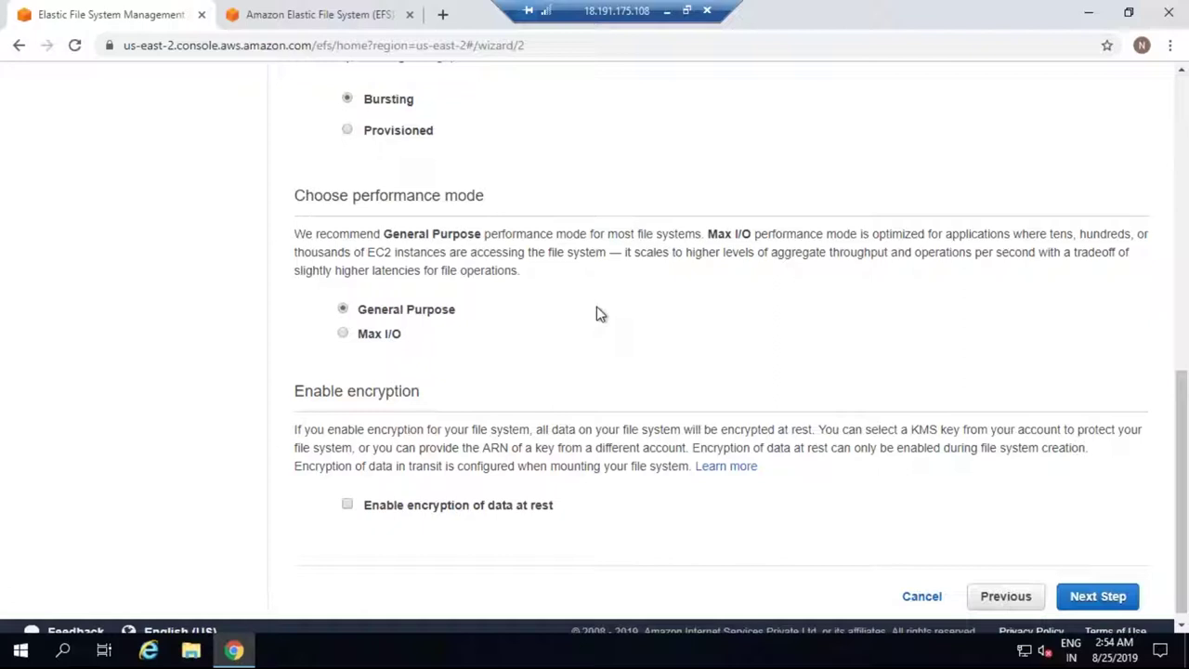
{"action": "left_click", "coordinate": [344, 334]}
{"action": "left_click", "coordinate": [345, 309]}
Enable encryption of data at rest and check the available KMS master keys, keeping aws/elasticfilesystem.
{"action": "scroll", "coordinate": [539, 400], "scroll_direction": "down", "scroll_amount": 1}
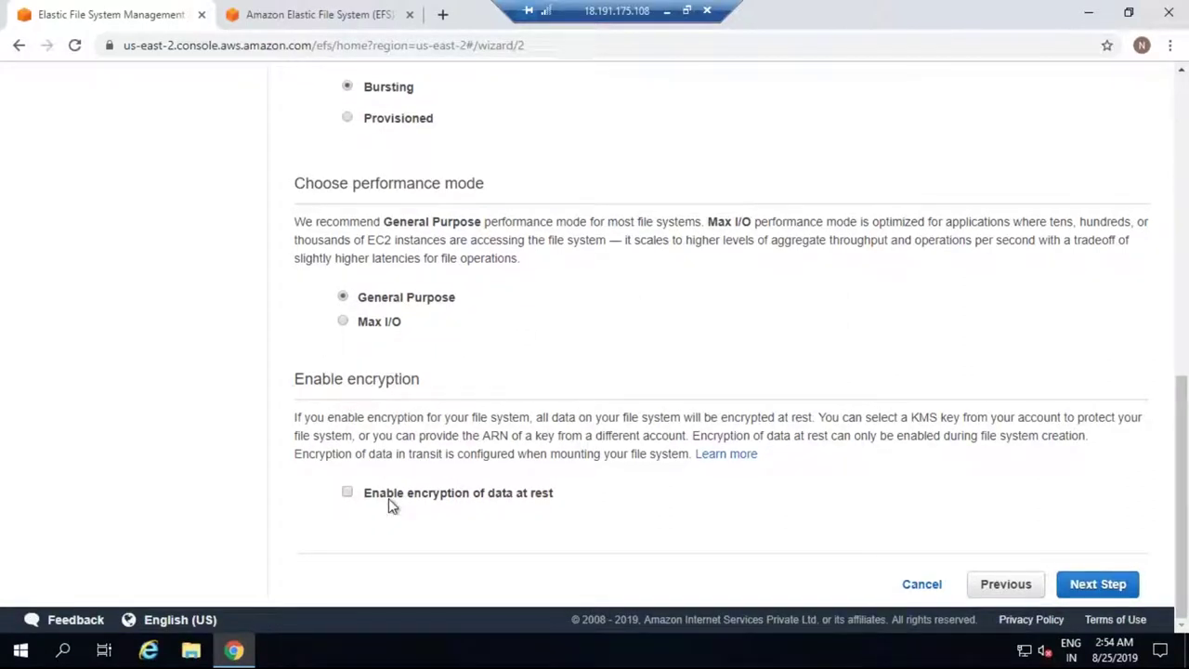
{"action": "left_click", "coordinate": [349, 493]}
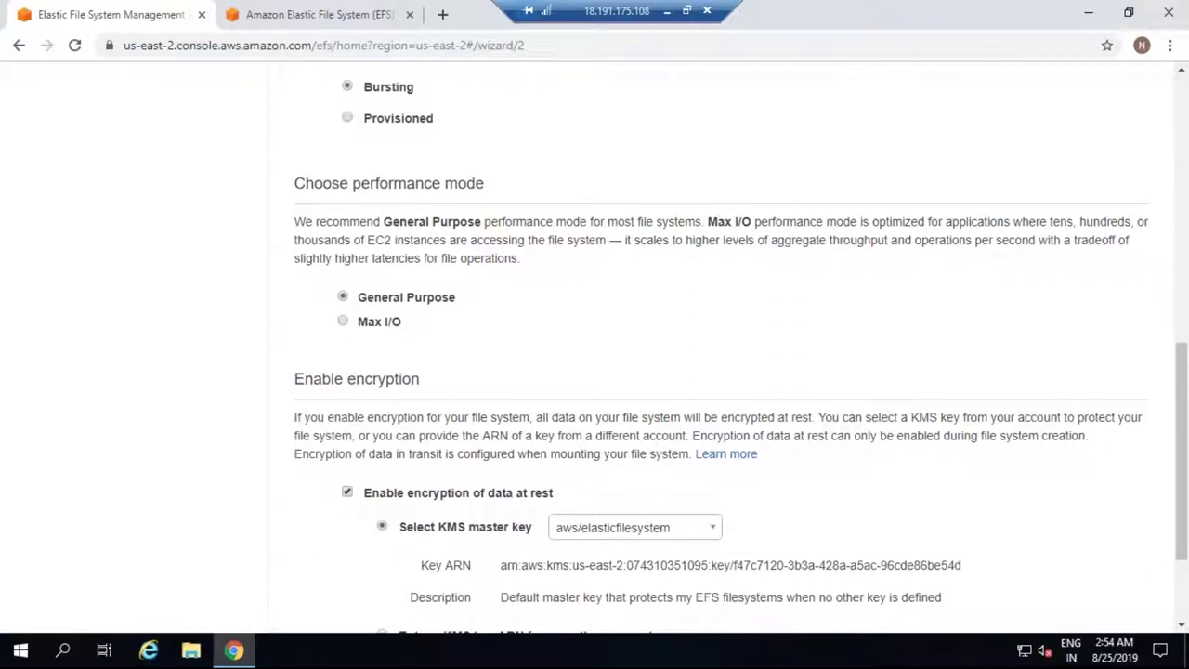
{"action": "scroll", "coordinate": [595, 350], "scroll_direction": "down", "scroll_amount": 2}
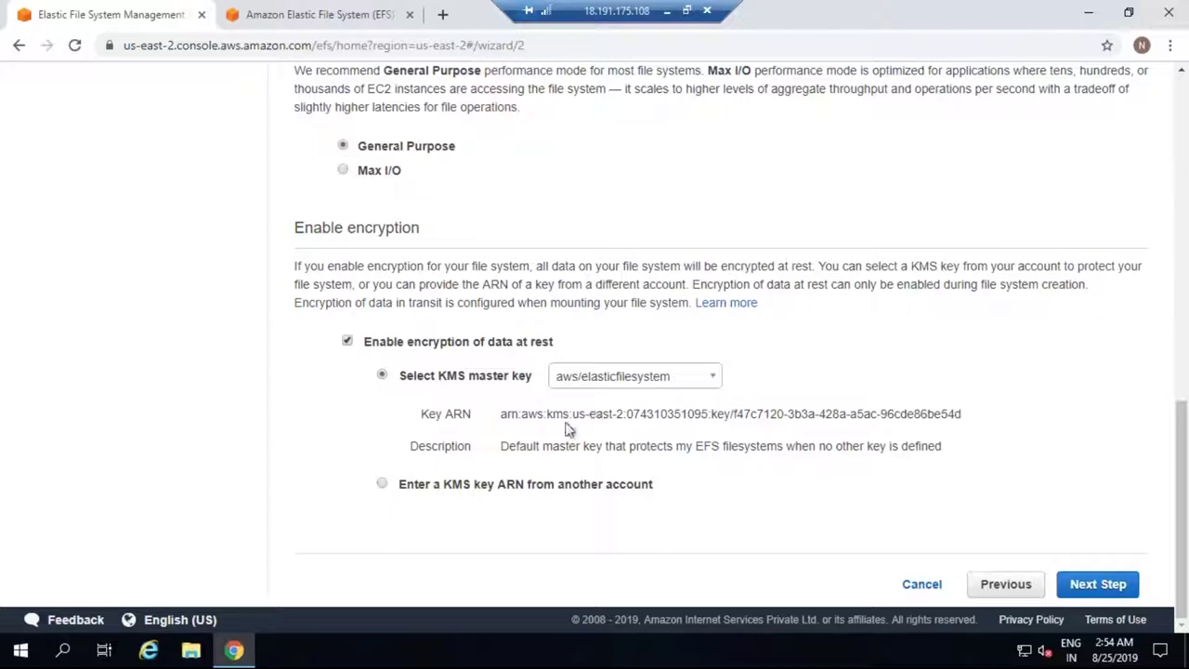
{"action": "left_click", "coordinate": [713, 380]}
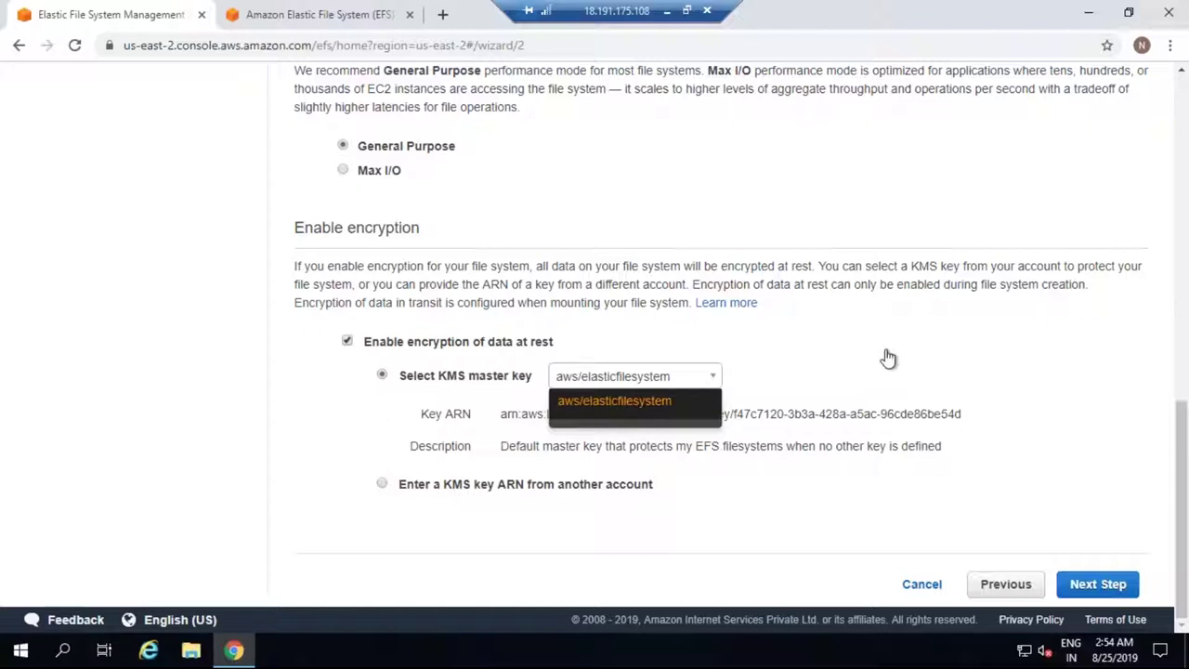
{"action": "left_click", "coordinate": [993, 544]}
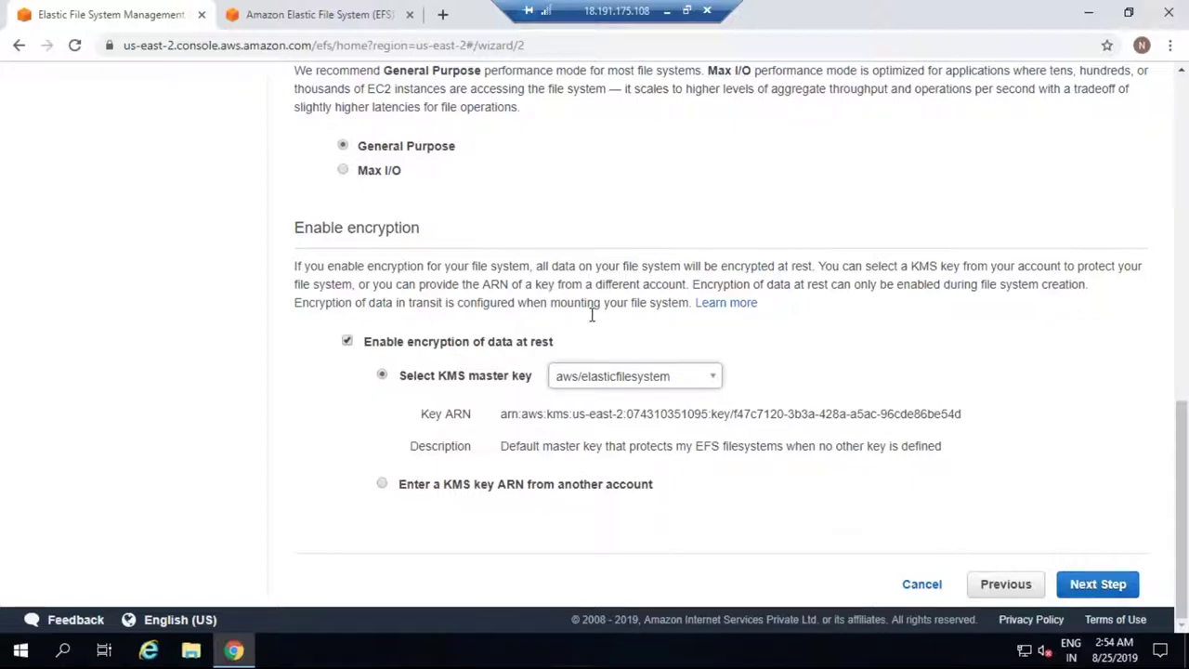
Recheck the optional settings, proceed to the final review, and examine the file system access and optional settings summary.
{"action": "scroll", "coordinate": [591, 314], "scroll_direction": "up", "scroll_amount": 10}
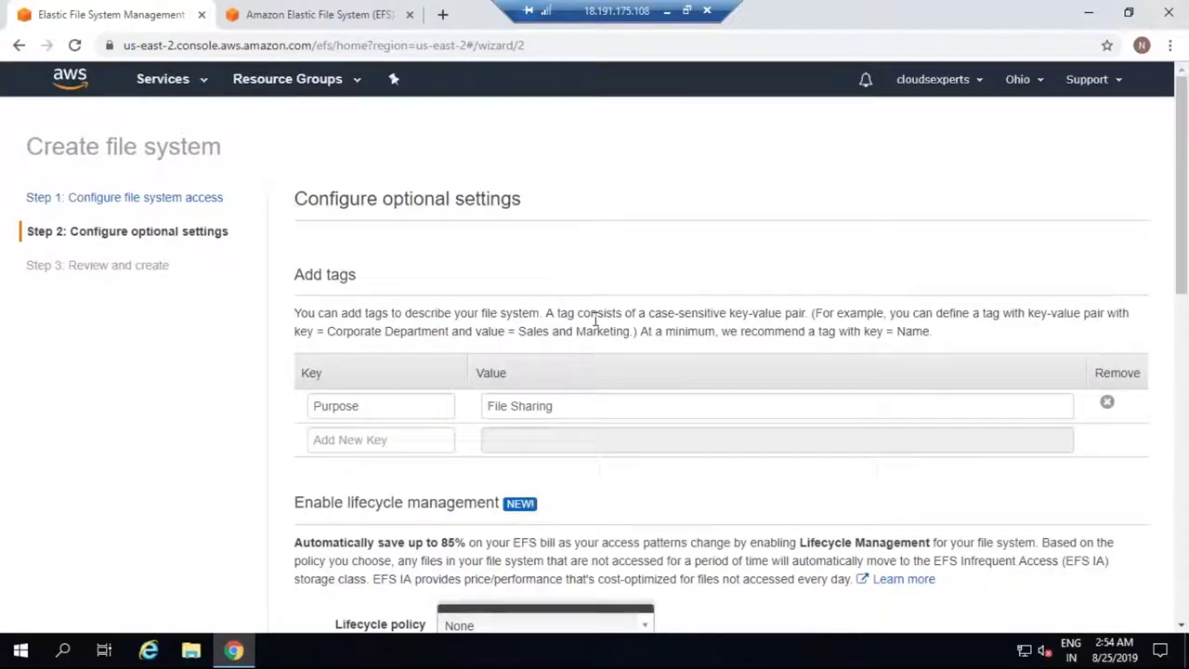
{"action": "scroll", "coordinate": [595, 321], "scroll_direction": "down", "scroll_amount": 10}
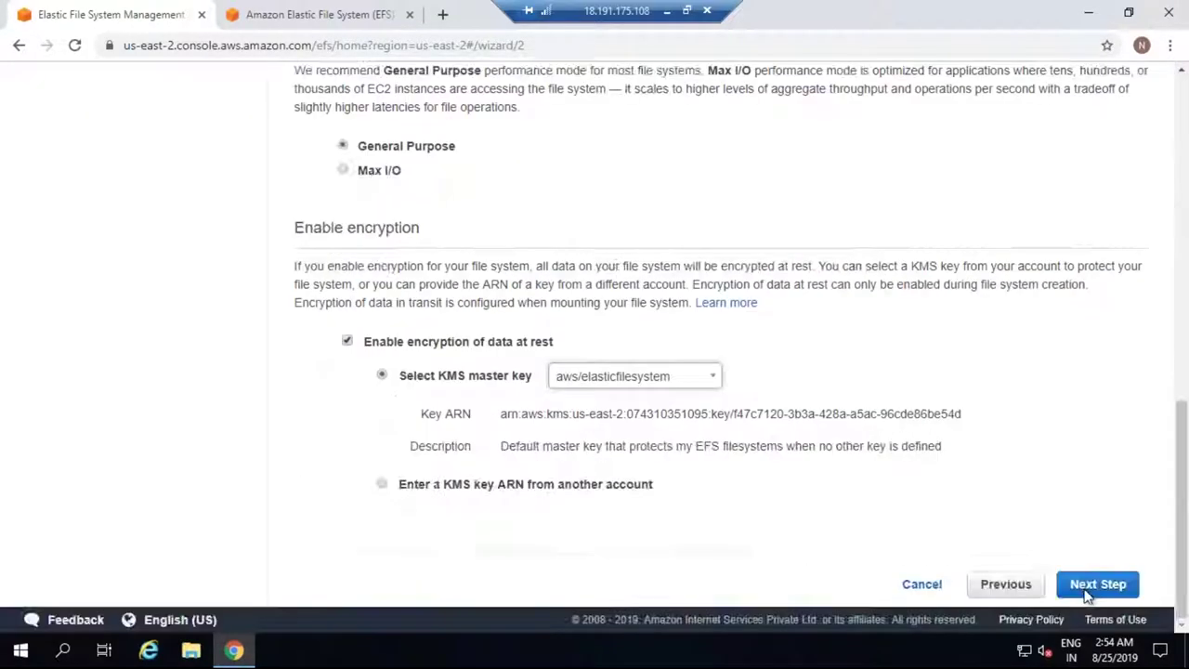
{"action": "left_click", "coordinate": [1097, 584]}
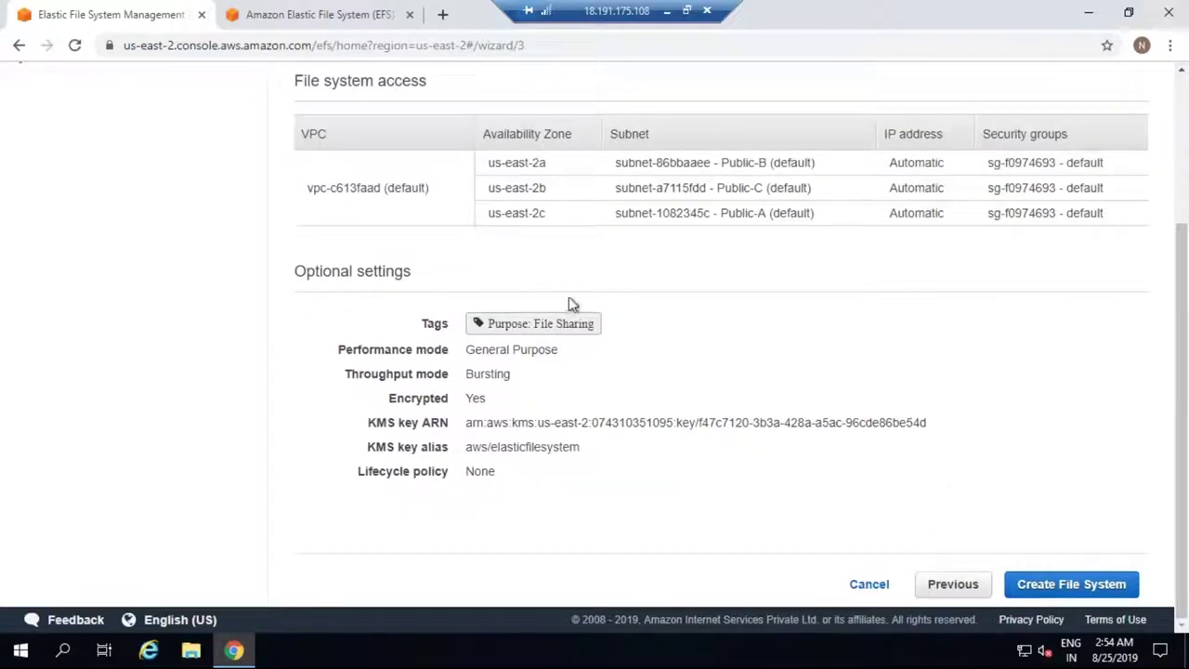
{"action": "scroll", "coordinate": [568, 296], "scroll_direction": "up", "scroll_amount": 3}
{"action": "scroll", "coordinate": [568, 300], "scroll_direction": "down", "scroll_amount": 2}
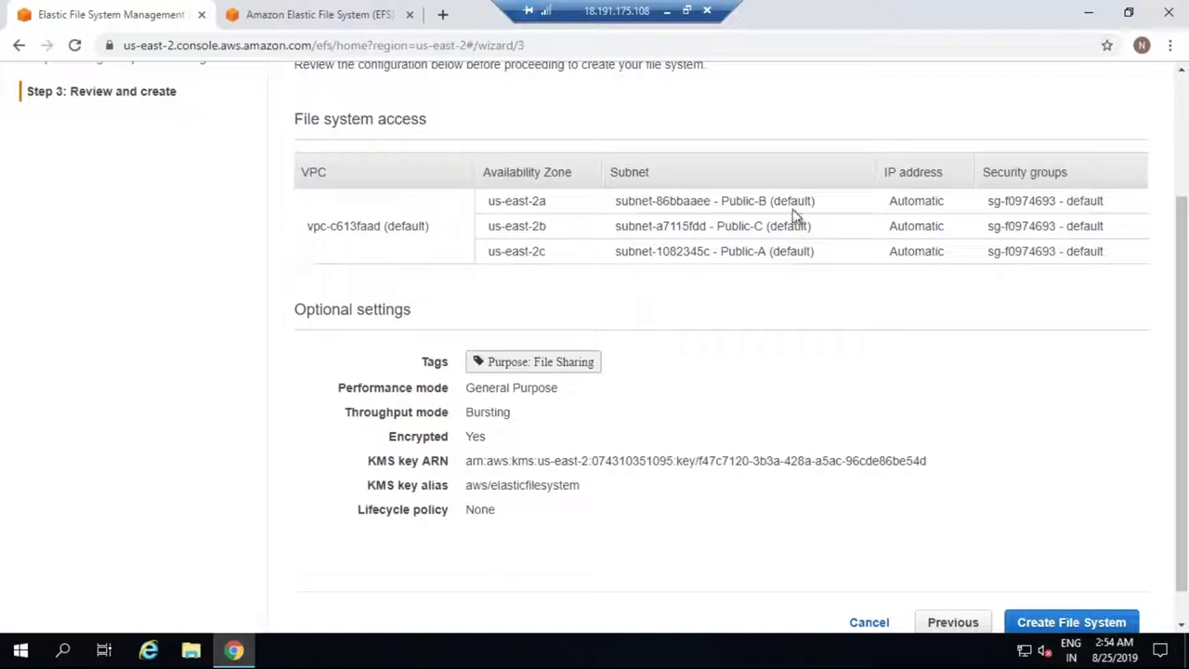
{"action": "scroll", "coordinate": [649, 376], "scroll_direction": "down", "scroll_amount": 1}
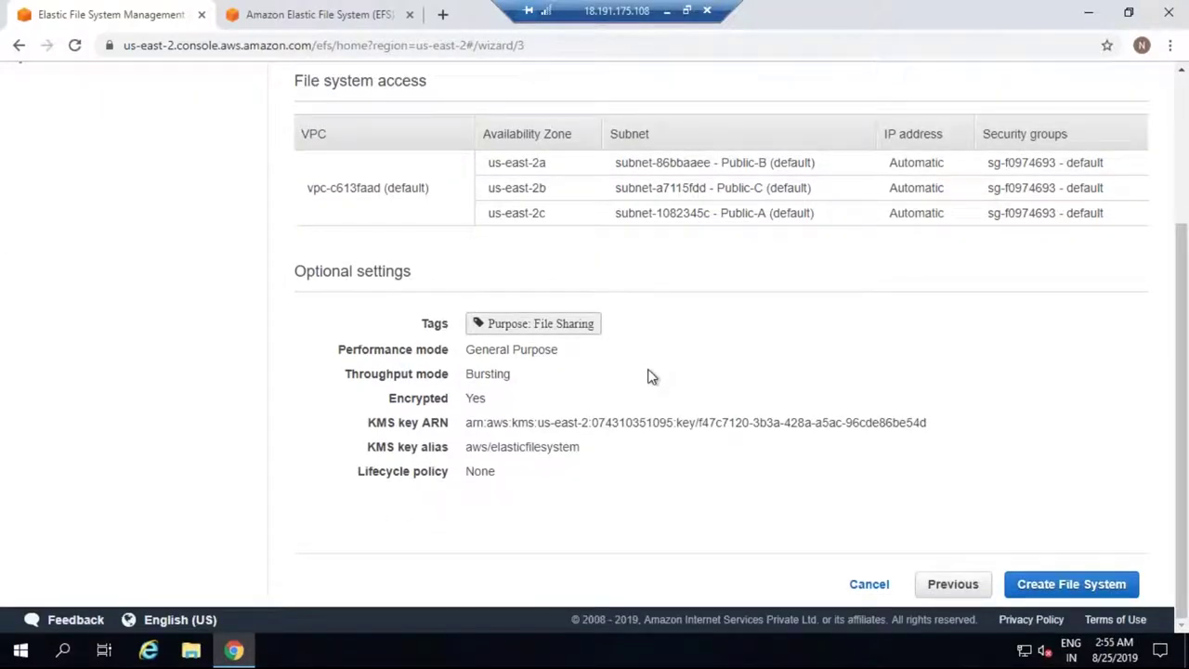
{"action": "scroll", "coordinate": [649, 376], "scroll_direction": "up", "scroll_amount": 3}
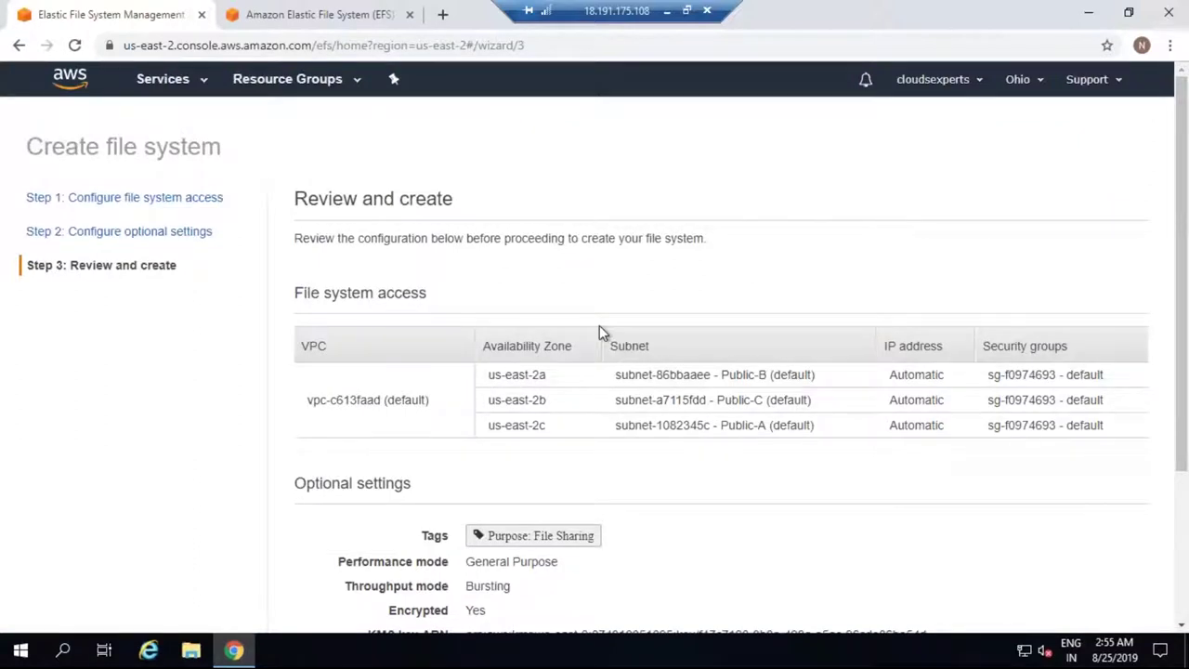
{"action": "scroll", "coordinate": [599, 327], "scroll_direction": "down", "scroll_amount": 3}
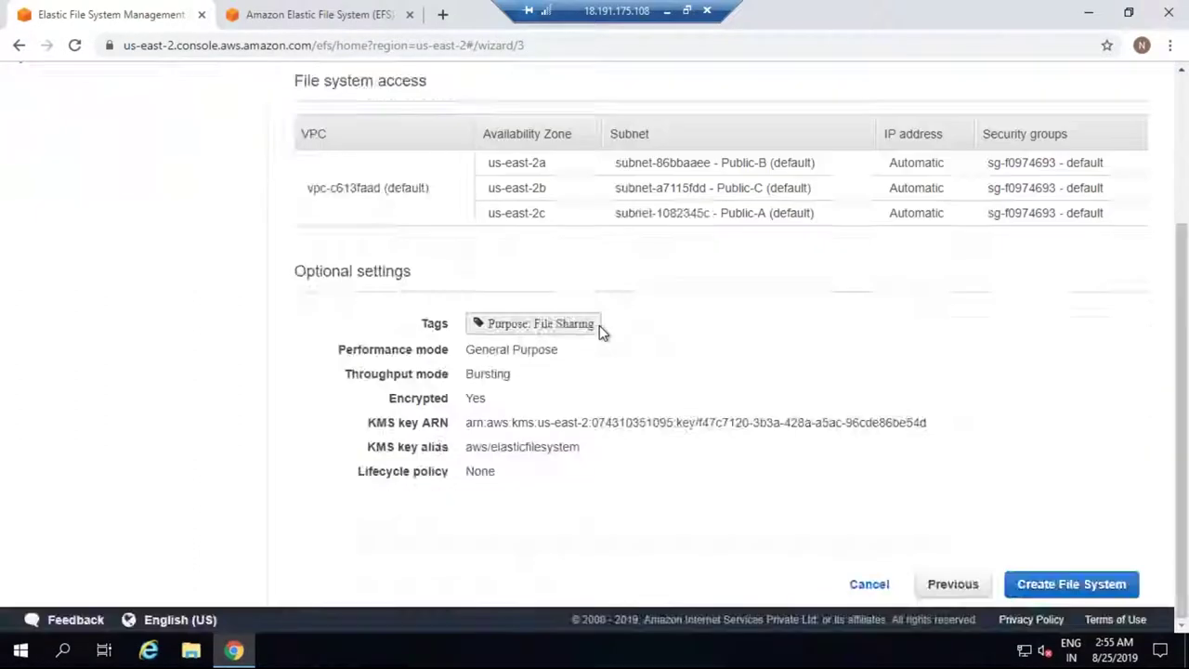
Cancel the new file system's creation and expand the existing file system fs-0ddffb74 to examine its details and mount targets.
{"action": "left_click", "coordinate": [868, 585]}
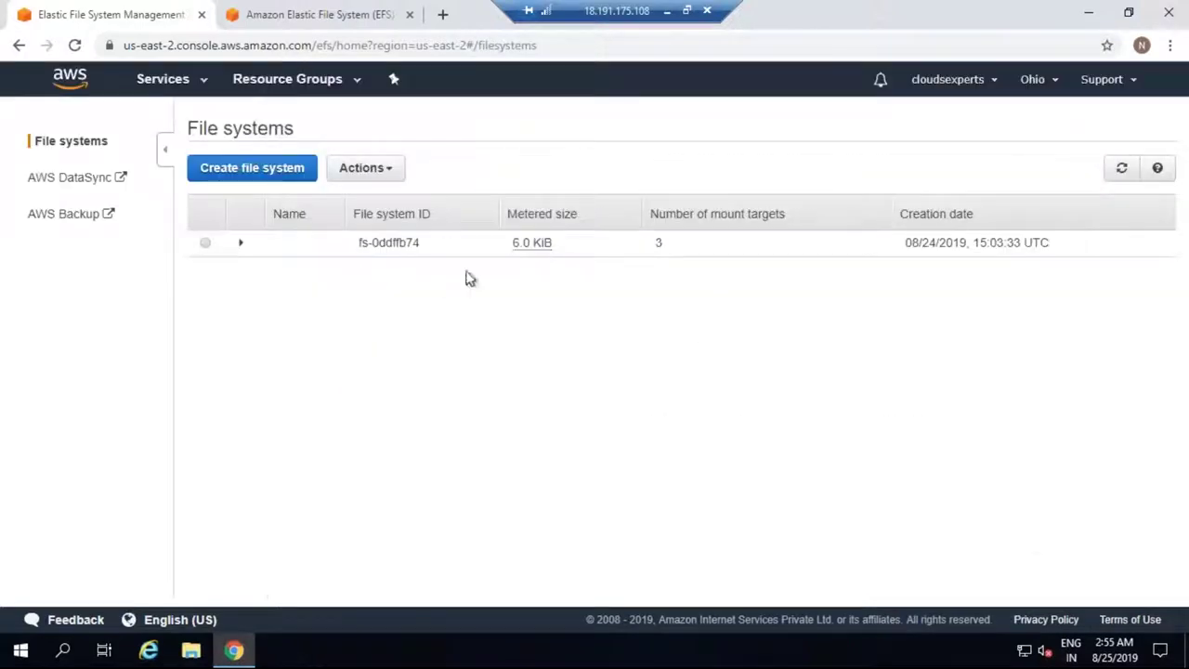
{"action": "left_click", "coordinate": [243, 243]}
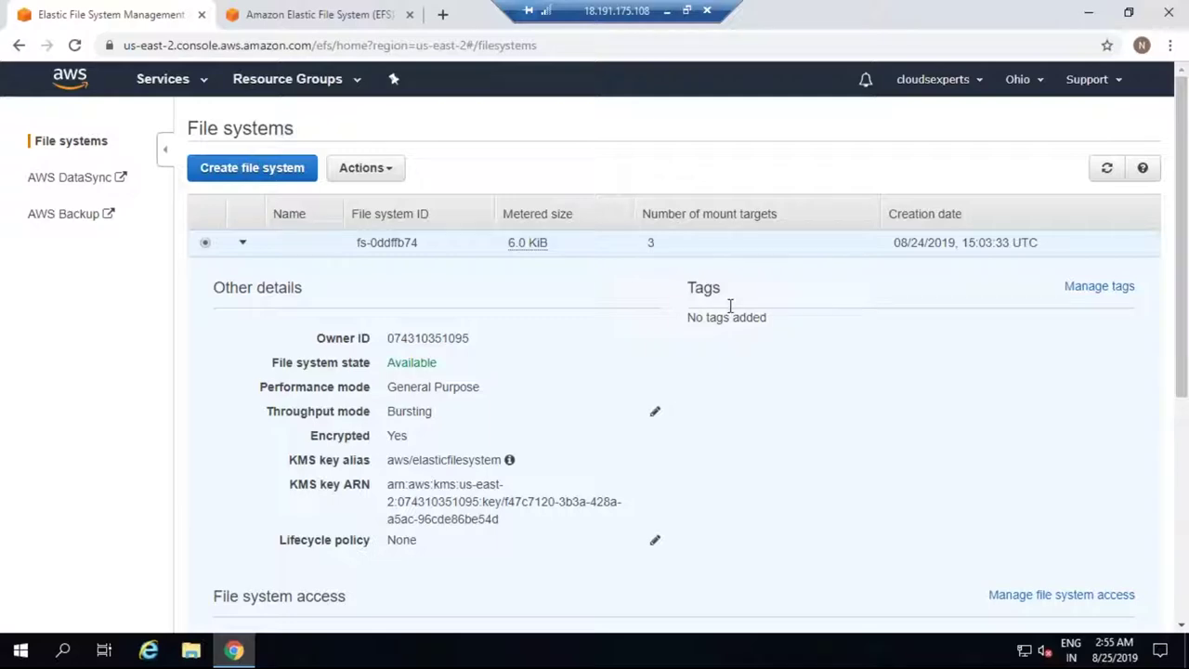
{"action": "scroll", "coordinate": [730, 306], "scroll_direction": "down", "scroll_amount": 4}
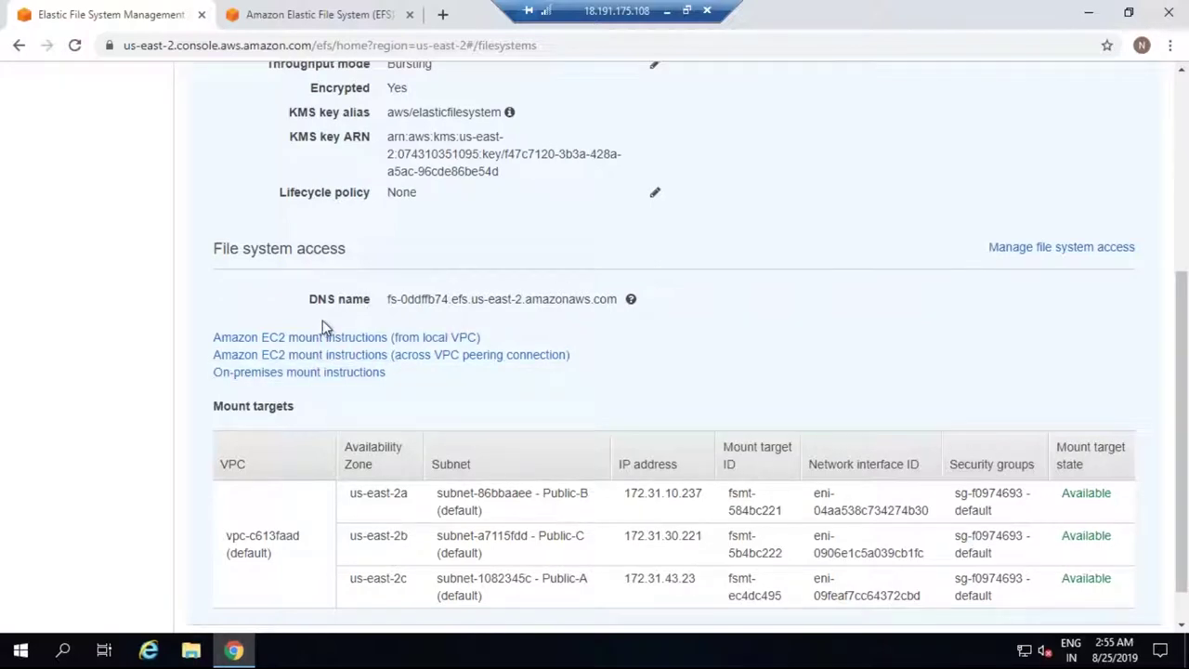
Launch PuTTY from the desktop and switch back to Chrome.
{"action": "left_click", "coordinate": [1089, 20]}
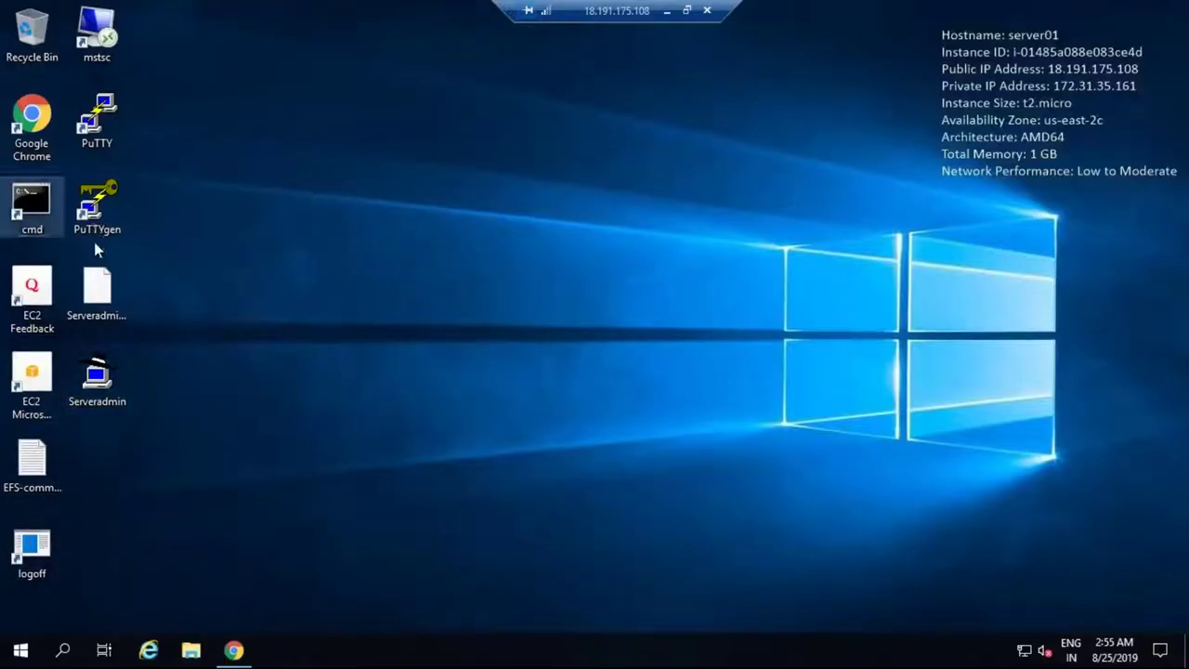
{"action": "left_click", "coordinate": [96, 119]}
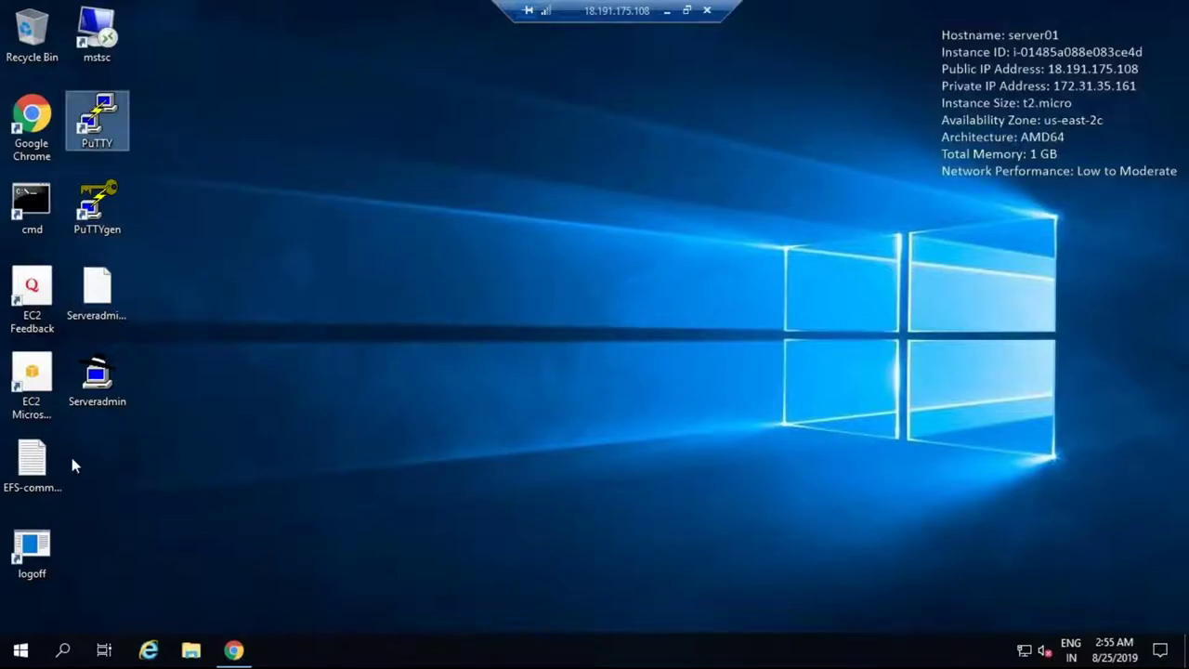
{"action": "left_click", "coordinate": [233, 650]}
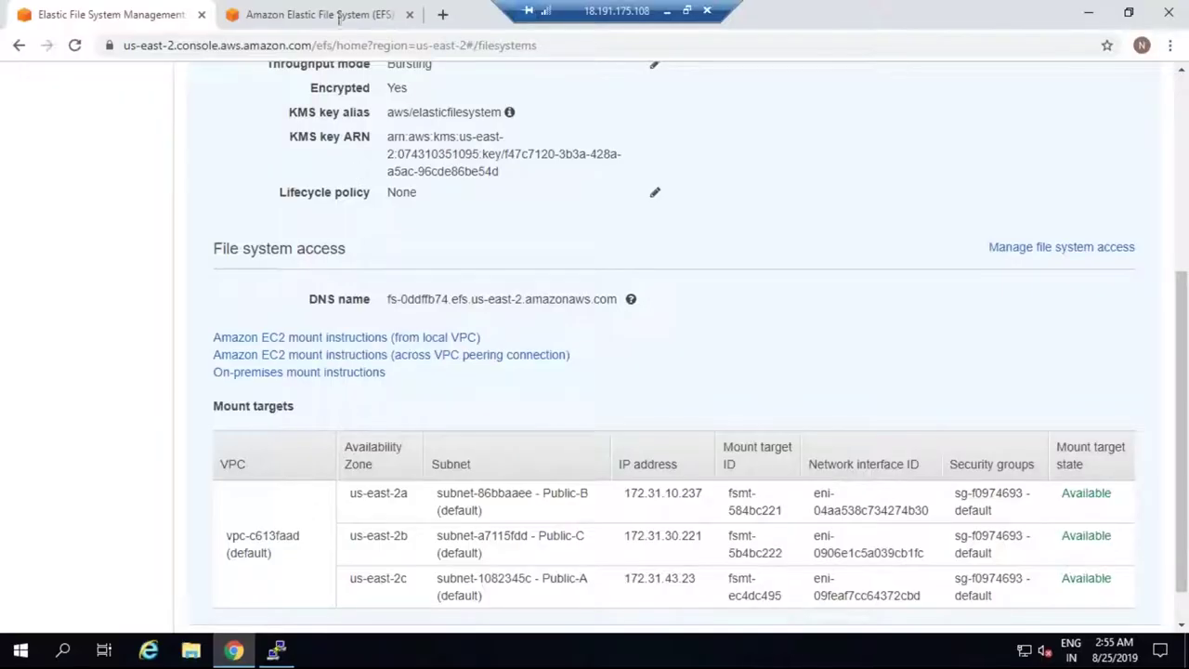
Duplicate the browser tab that holds the EFS file systems page.
{"action": "scroll", "coordinate": [311, 17], "scroll_direction": "up", "scroll_amount": 2}
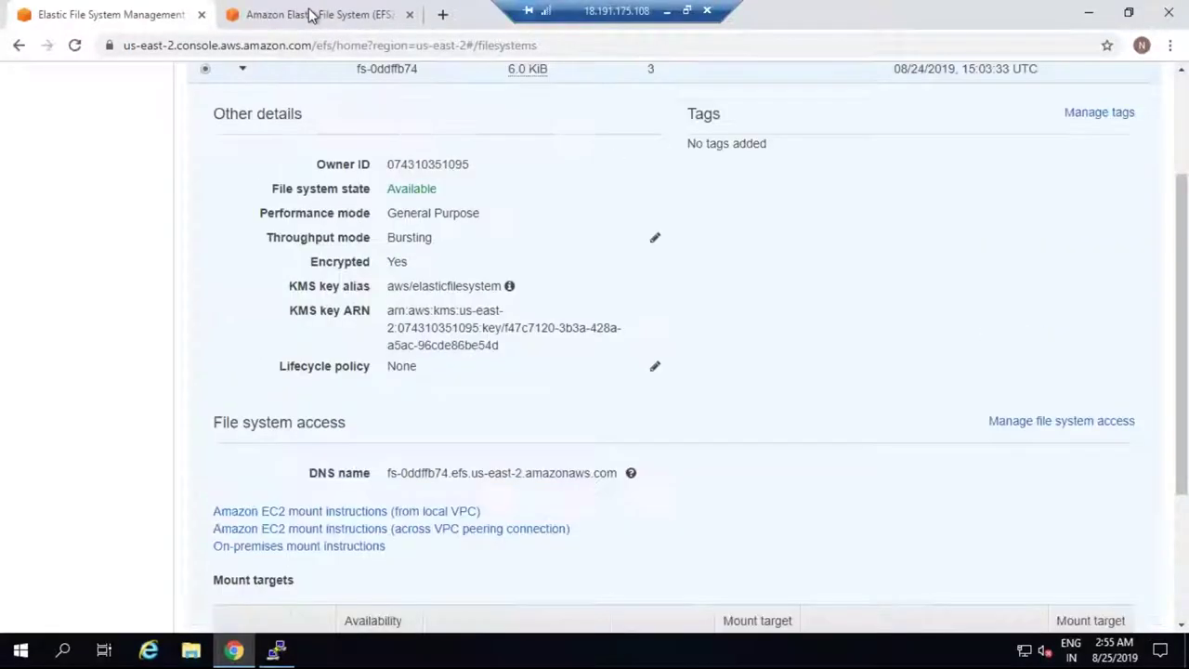
{"action": "left_click", "coordinate": [311, 17]}
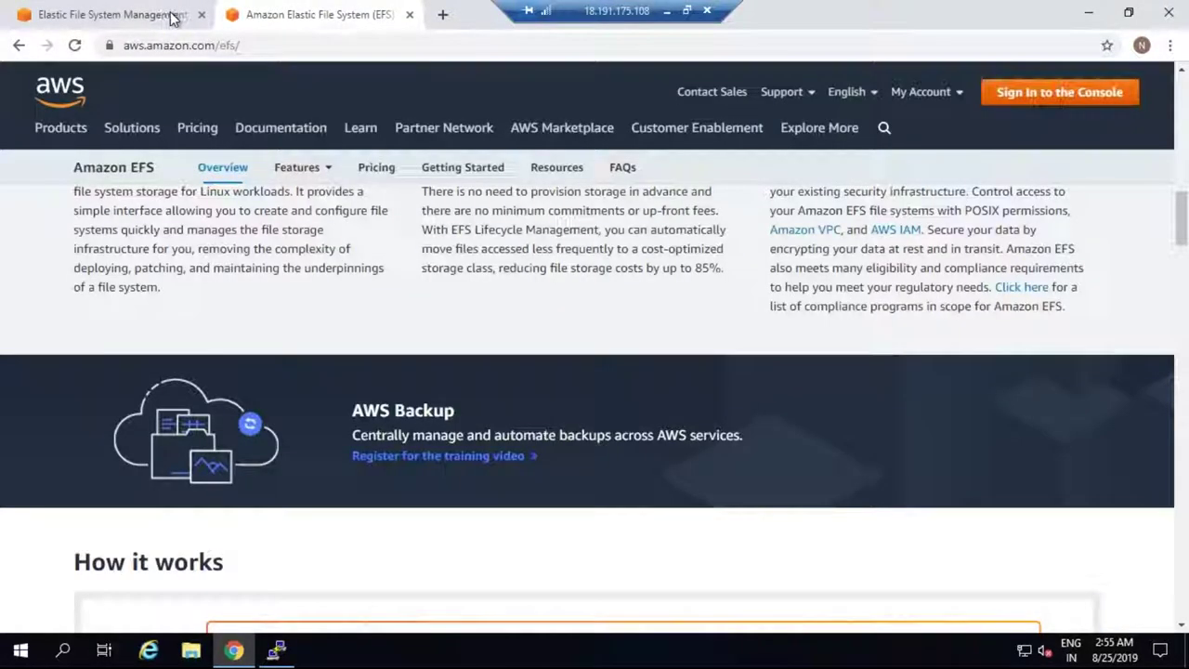
{"action": "left_click", "coordinate": [172, 17]}
{"action": "right_click", "coordinate": [173, 17]}
{"action": "left_click", "coordinate": [209, 77]}
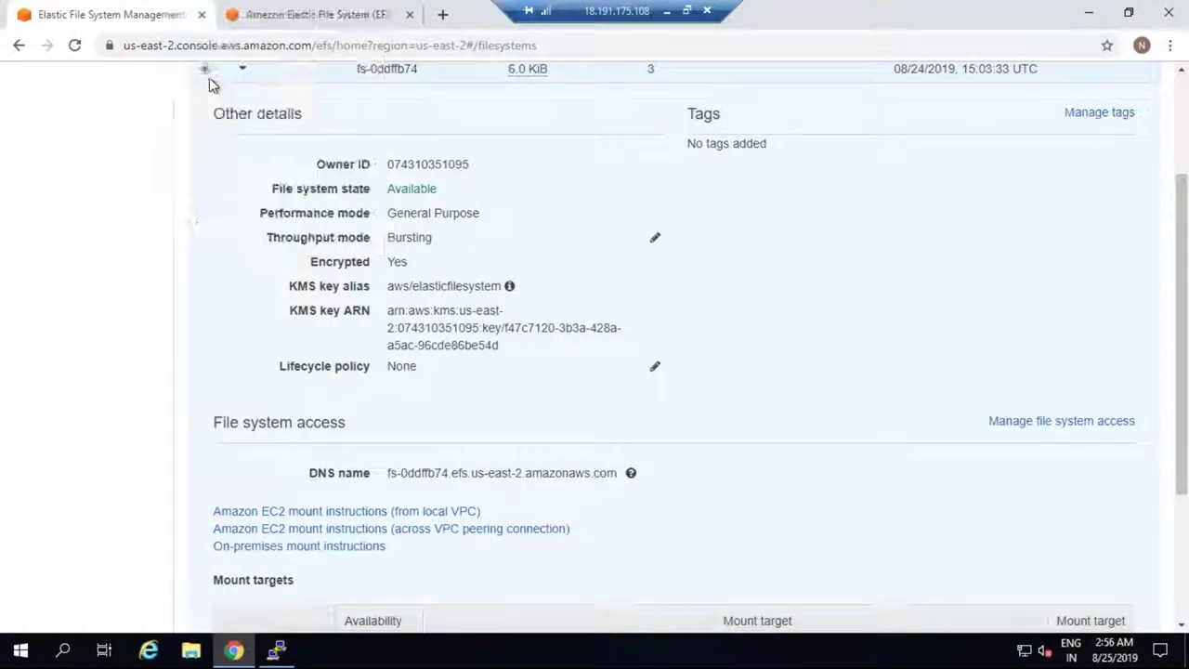
Open the EC2 service in the original console tab and list the running instances.
{"action": "left_click", "coordinate": [125, 20]}
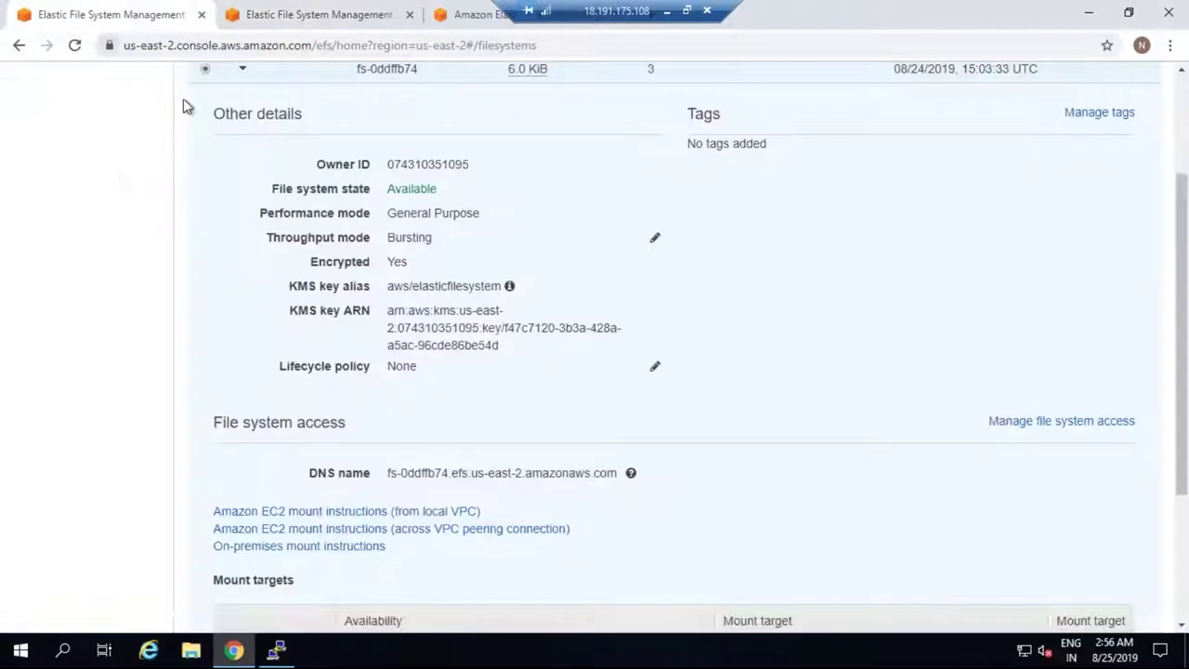
{"action": "scroll", "coordinate": [144, 128], "scroll_direction": "up", "scroll_amount": 2}
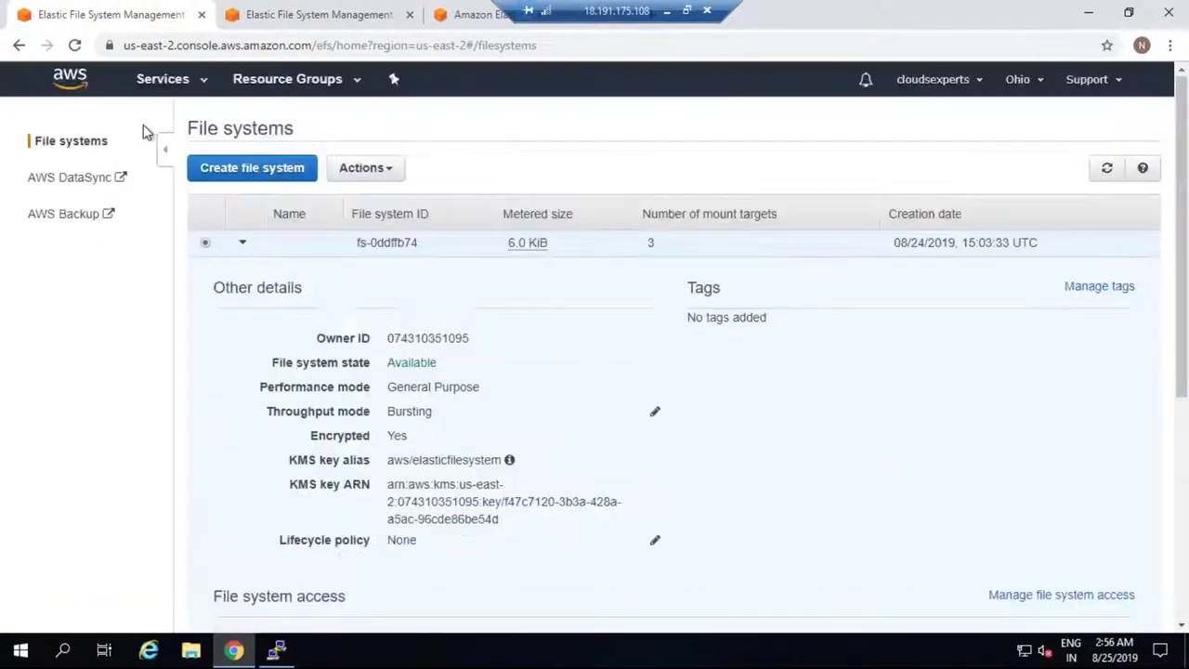
{"action": "left_click", "coordinate": [203, 80]}
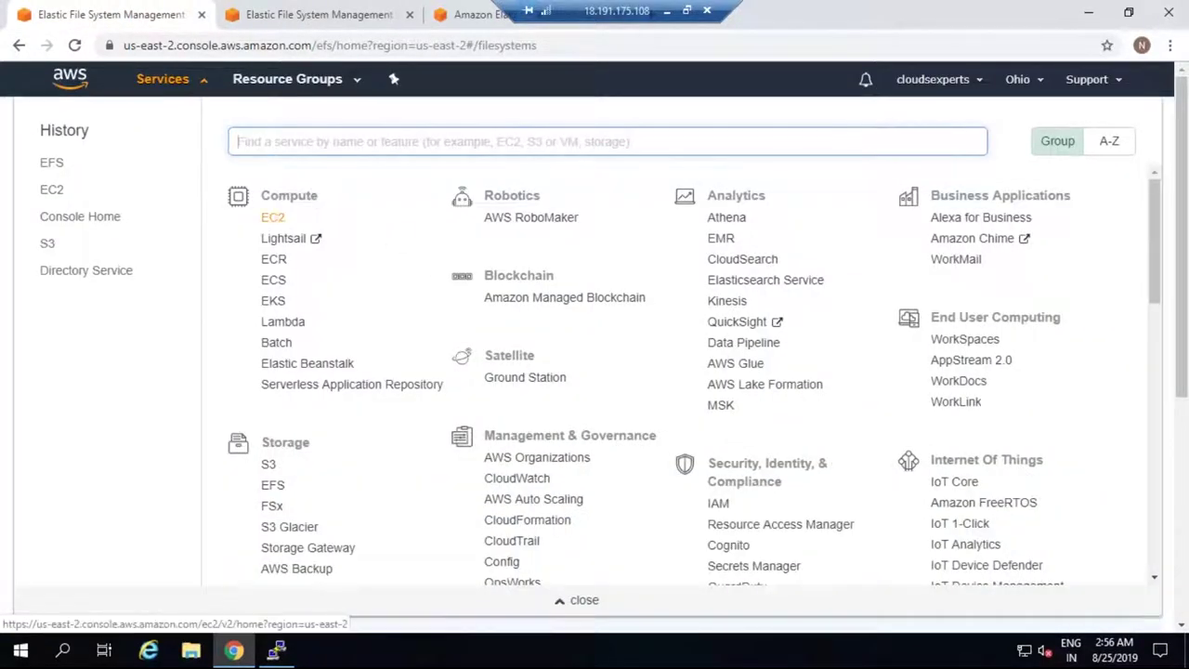
{"action": "left_click", "coordinate": [272, 216]}
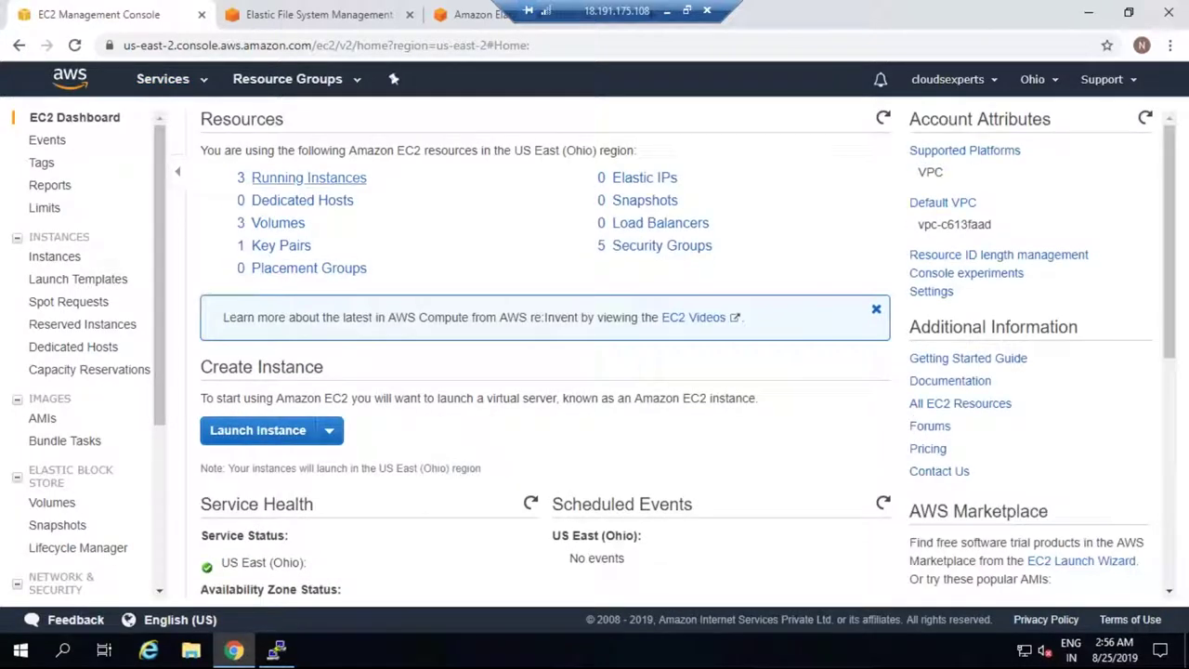
{"action": "left_click", "coordinate": [309, 177]}
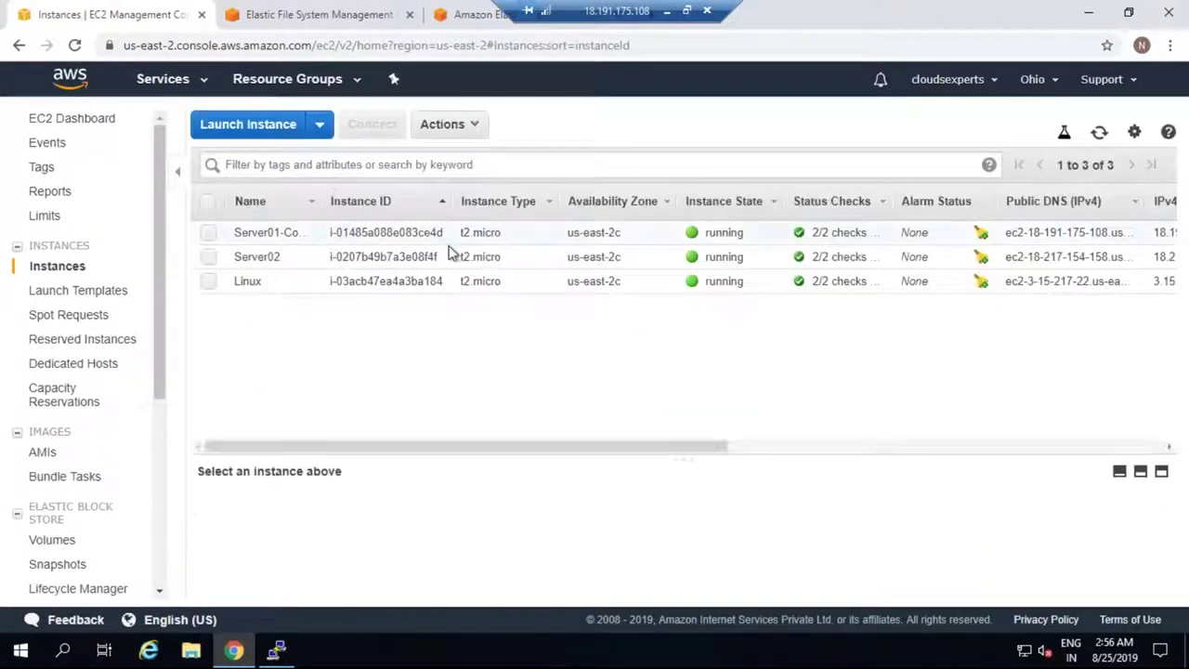
Select the Linux instance, enlarge its description area and copy its private IP address.
{"action": "left_click", "coordinate": [247, 282]}
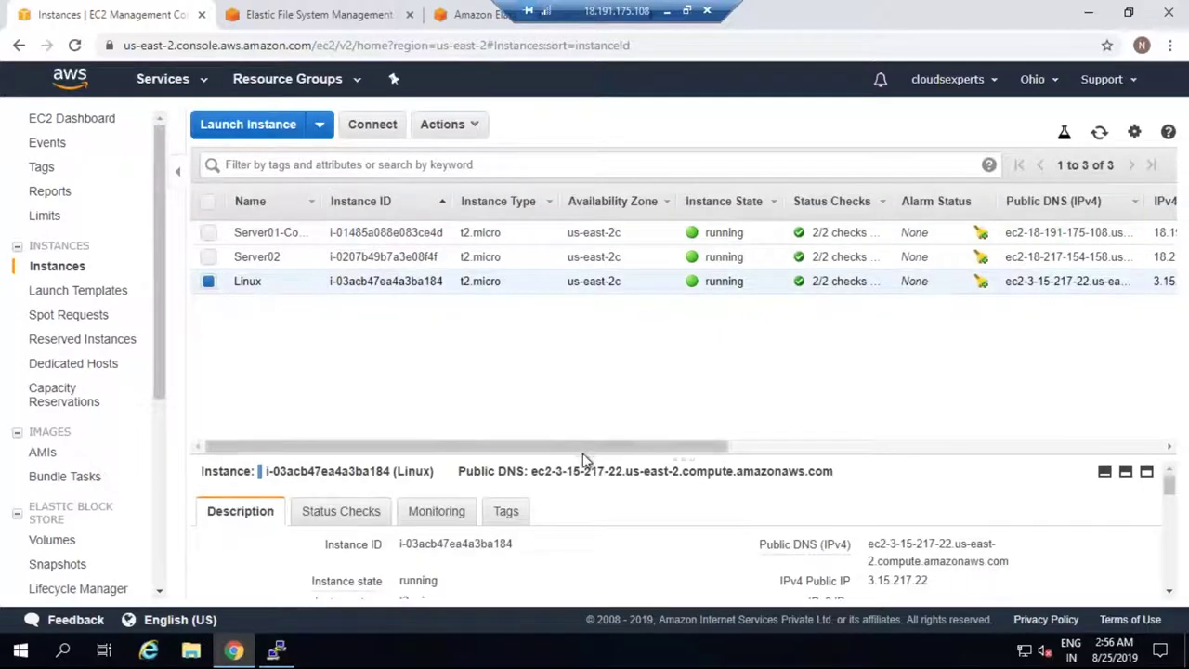
{"action": "left_click_drag", "start_coordinate": [583, 457], "coordinate": [605, 321]}
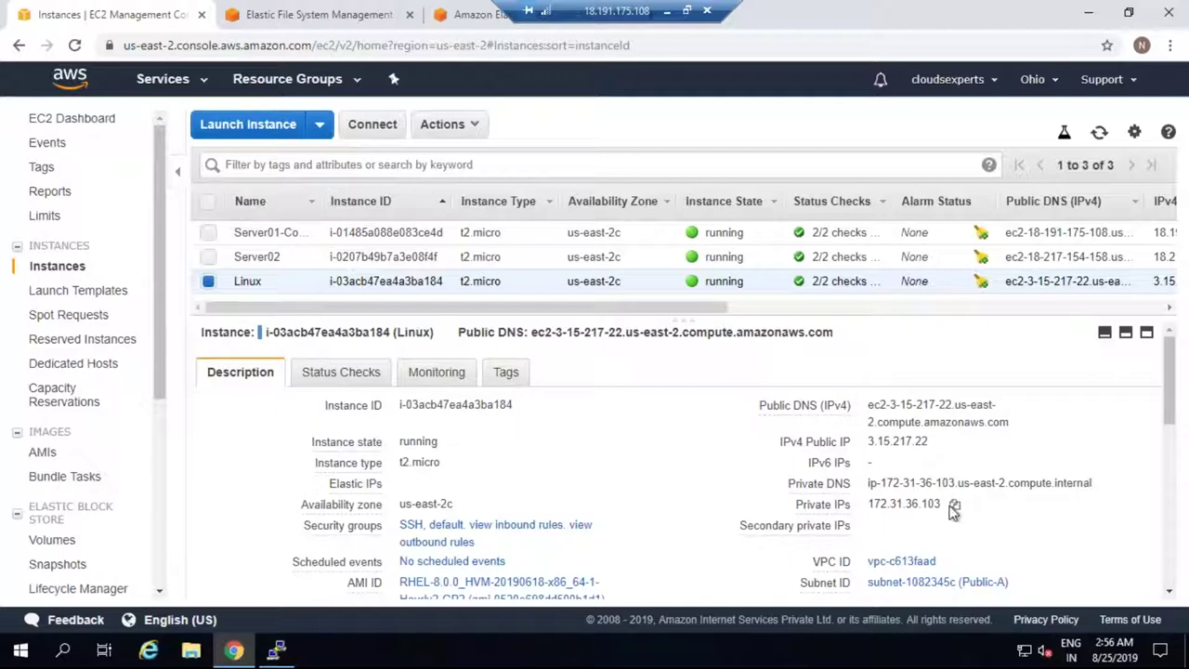
{"action": "left_click", "coordinate": [954, 506]}
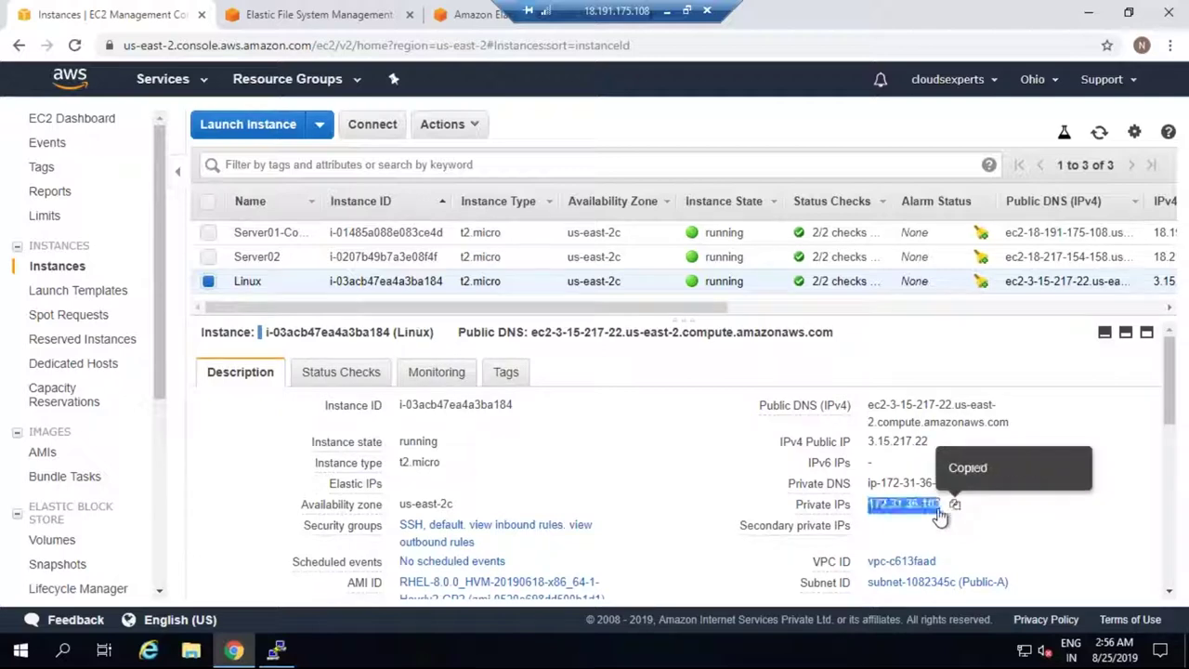
Switch to PuTTY, set the host to 172.31.36.103 and select the Desktop's Serveradmin file as the private key for SSH authentication.
{"action": "left_click", "coordinate": [276, 650]}
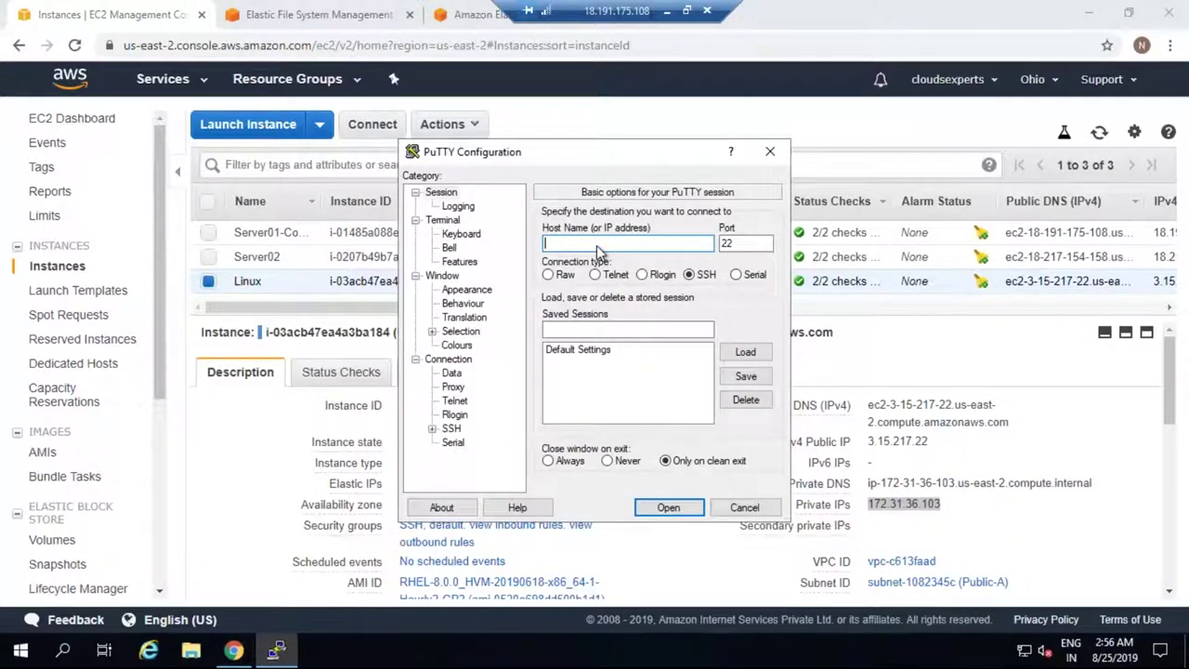
{"action": "key", "text": "ctrl+v"}
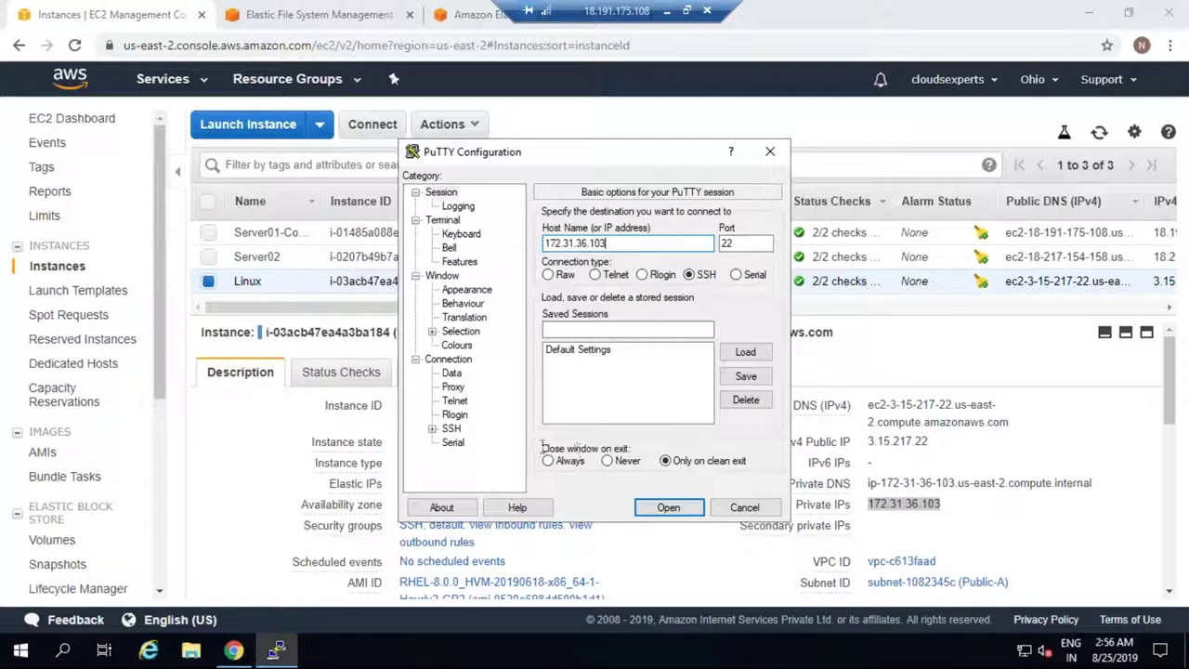
{"action": "double_click", "coordinate": [451, 428]}
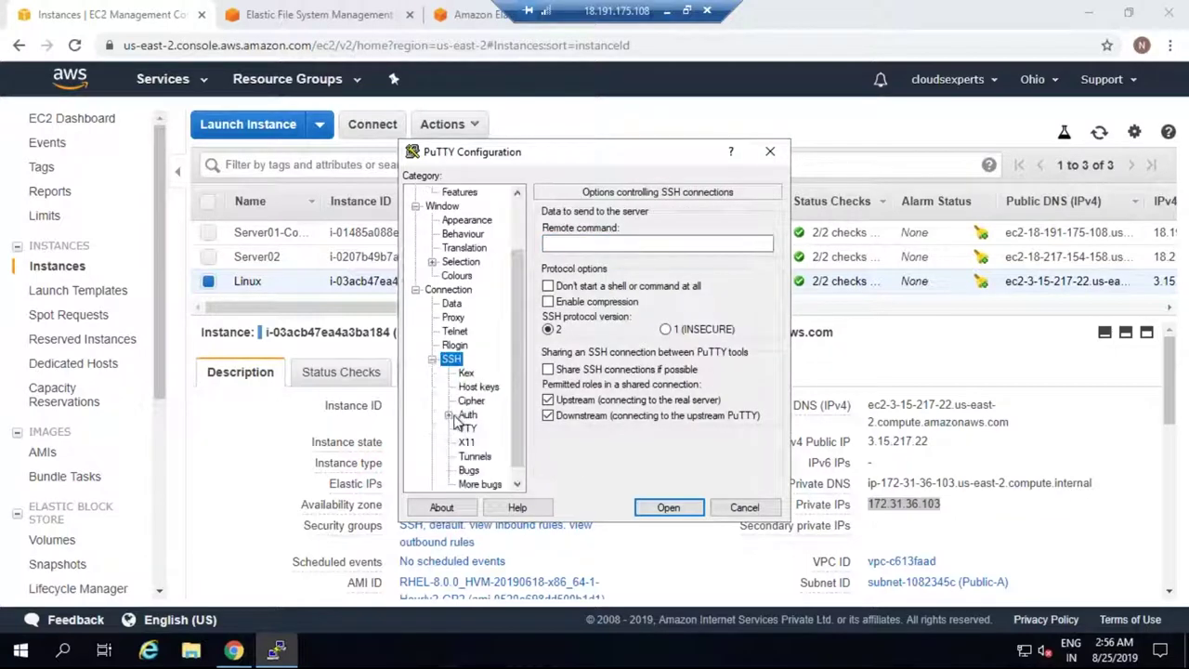
{"action": "left_click", "coordinate": [469, 415]}
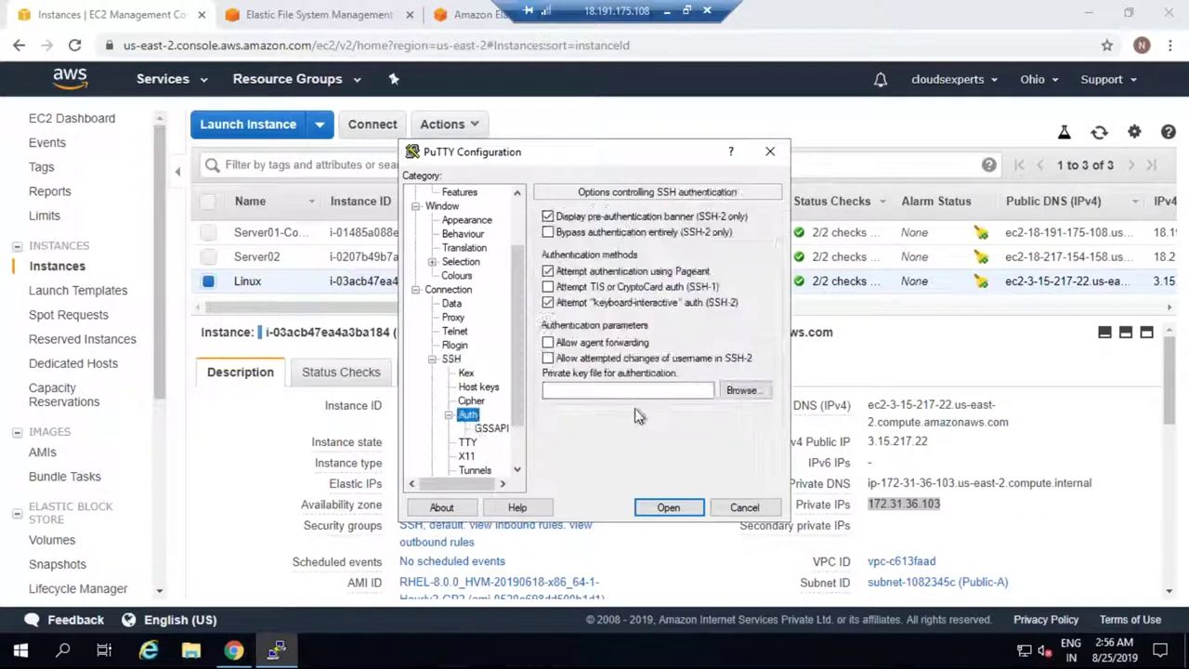
{"action": "left_click", "coordinate": [744, 391]}
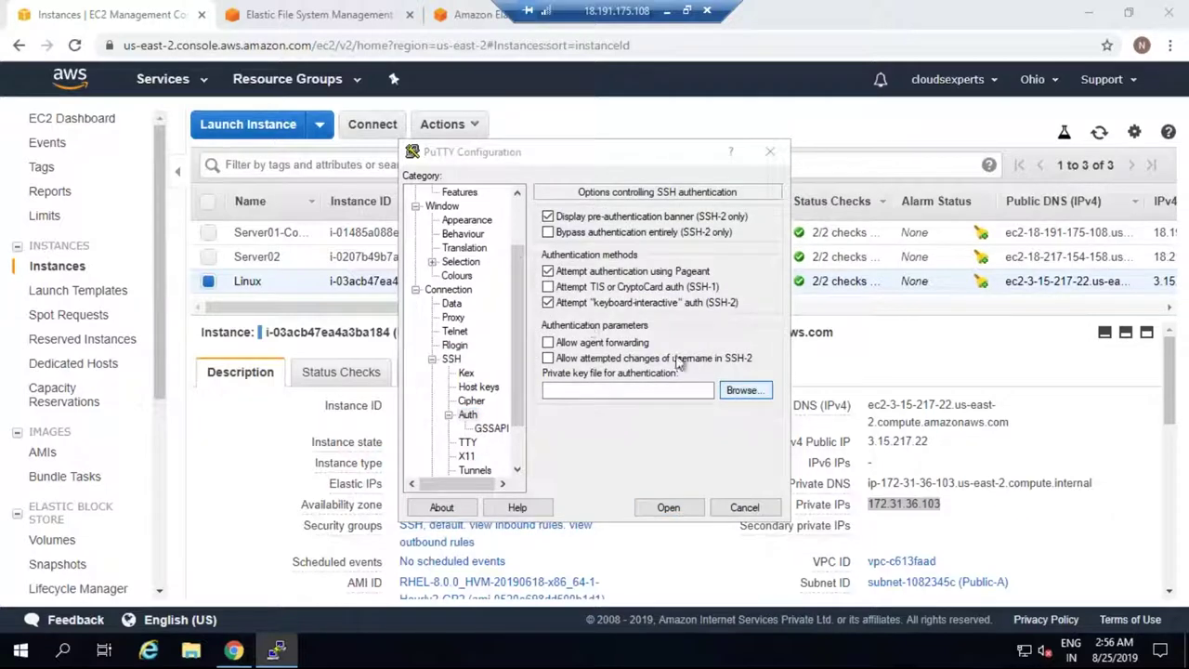
{"action": "left_click", "coordinate": [470, 294]}
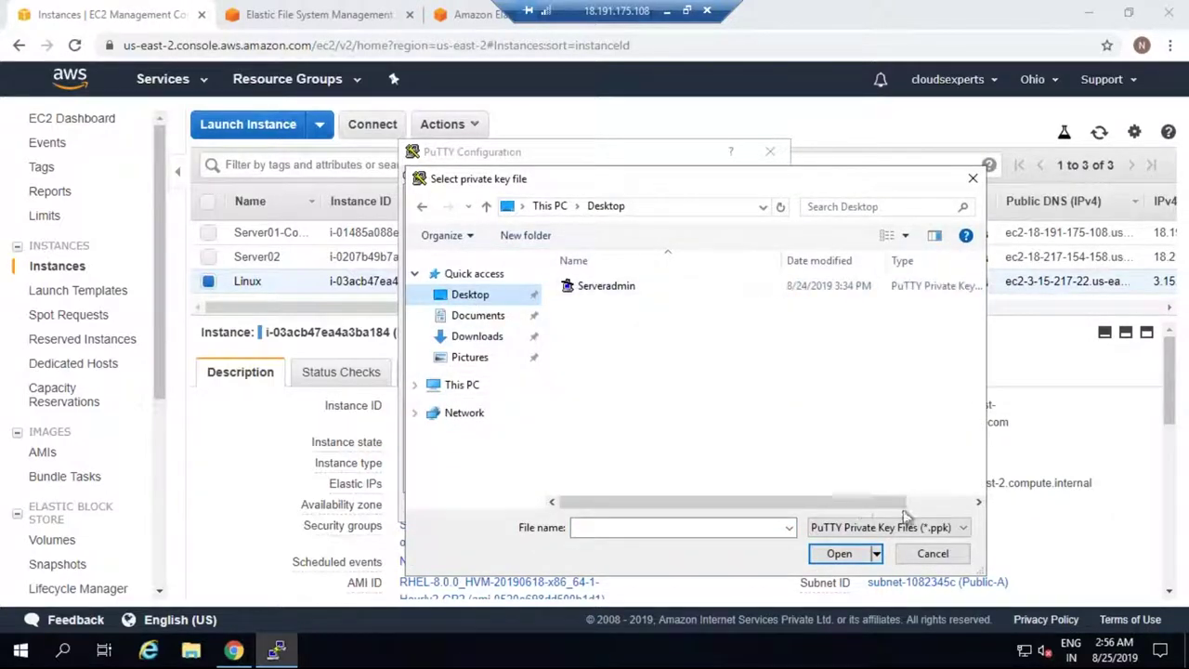
{"action": "left_click", "coordinate": [622, 288]}
{"action": "left_click", "coordinate": [839, 554]}
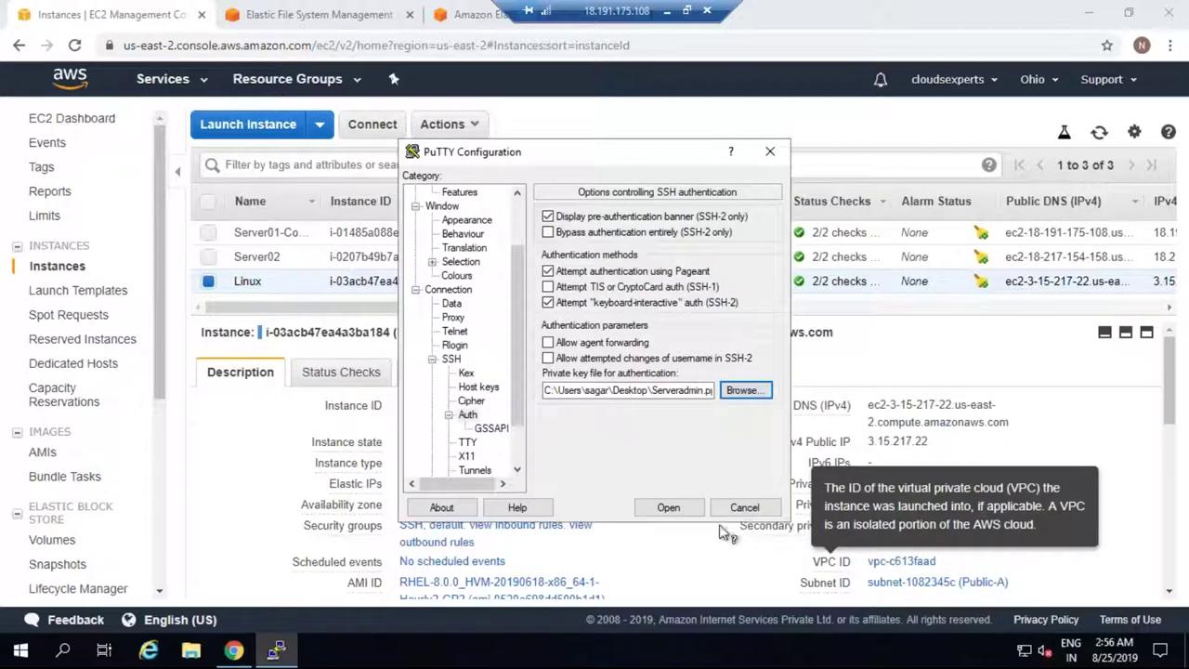
Open the SSH connection, accept the server's host key, uncover the terminal window and log in as ec2-user.
{"action": "left_click", "coordinate": [669, 509]}
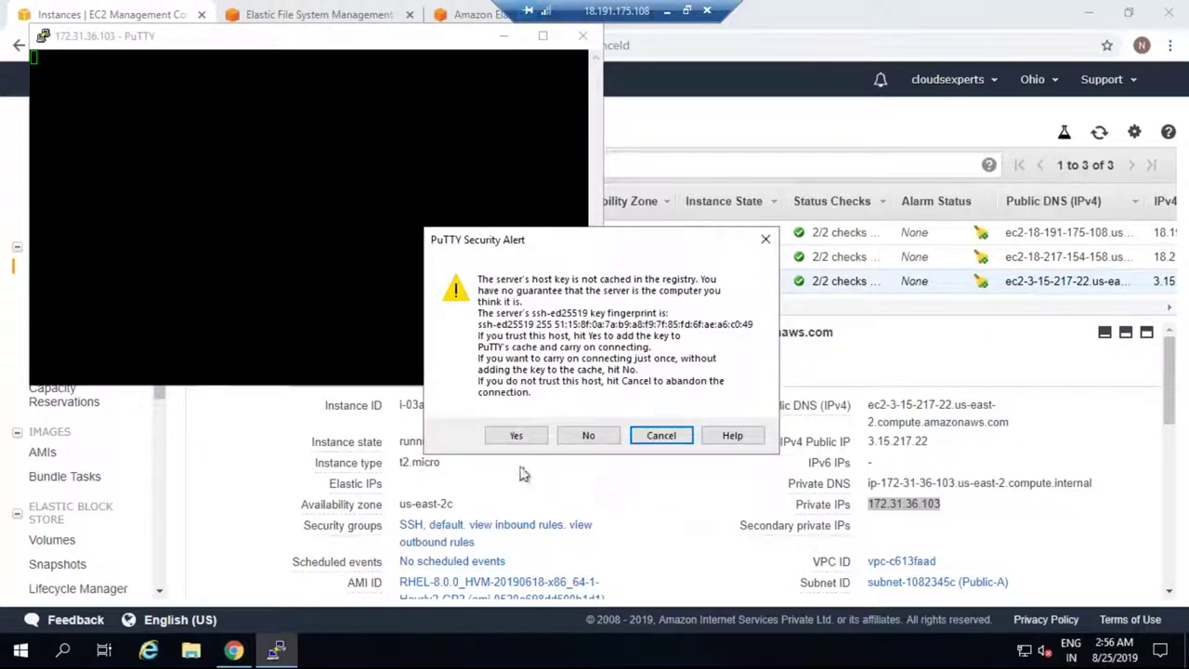
{"action": "left_click", "coordinate": [515, 436]}
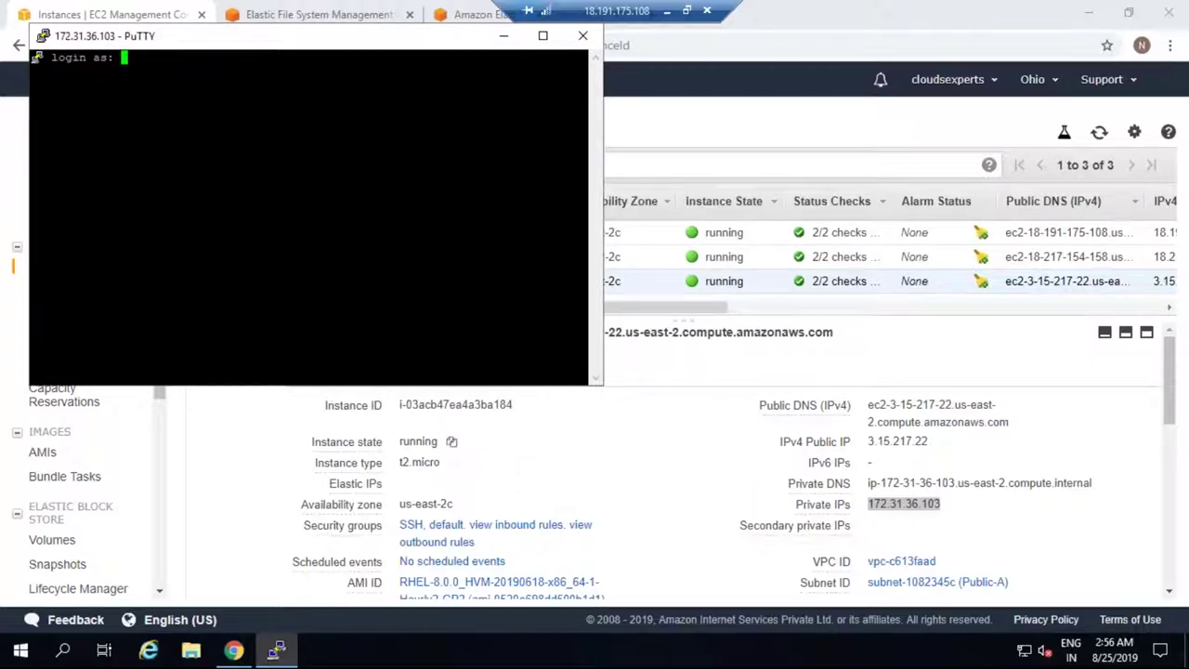
{"action": "left_click_drag", "start_coordinate": [390, 39], "coordinate": [625, 148]}
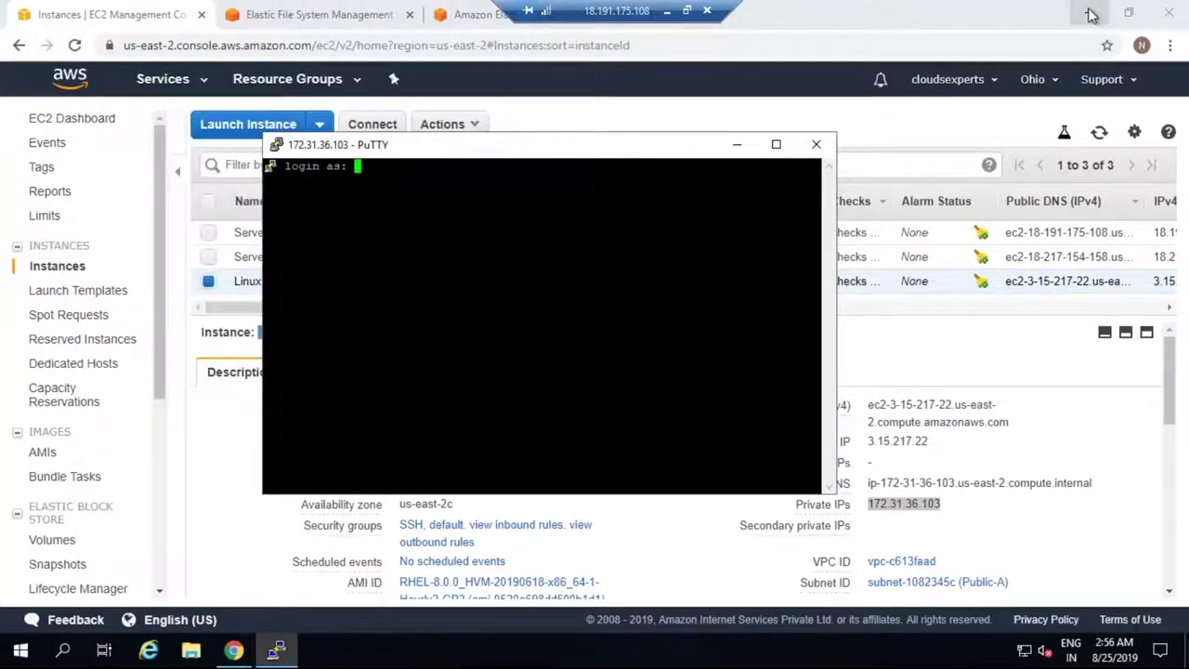
{"action": "left_click", "coordinate": [1088, 11]}
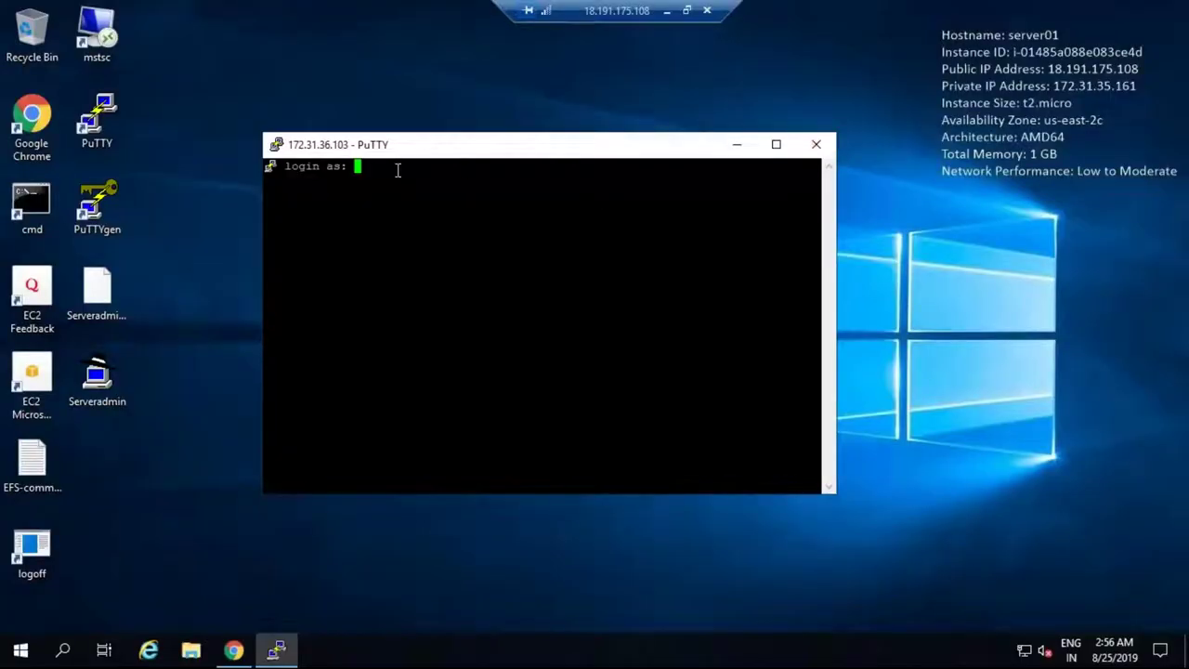
{"action": "type", "text": "ec2-user"}
{"action": "key", "text": "Return"}
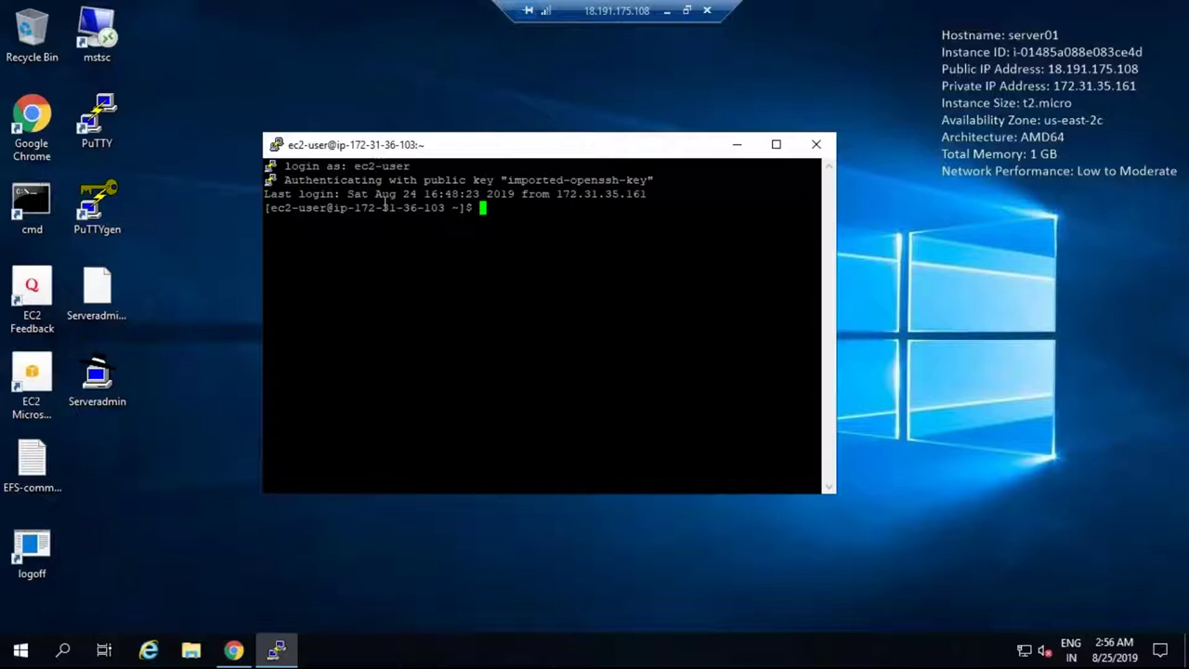
Switch to Chrome, expand the file system's details on the EFS page and open the Amazon EC2 mount instructions (from local VPC).
{"action": "left_click", "coordinate": [234, 650]}
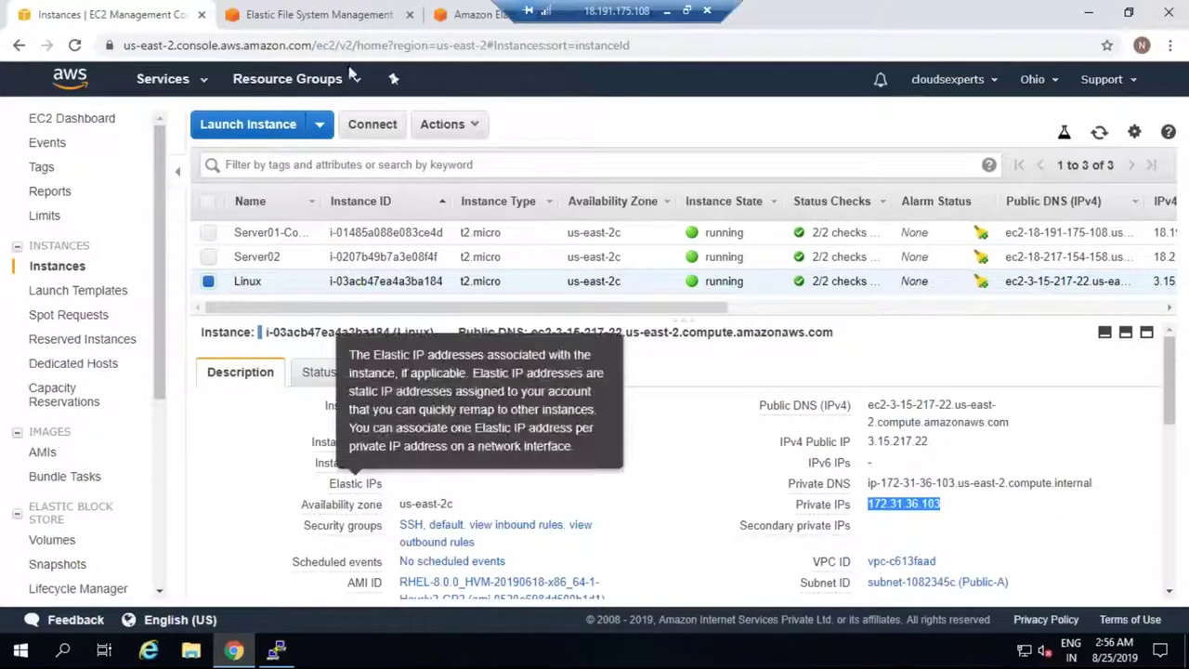
{"action": "left_click", "coordinate": [336, 16]}
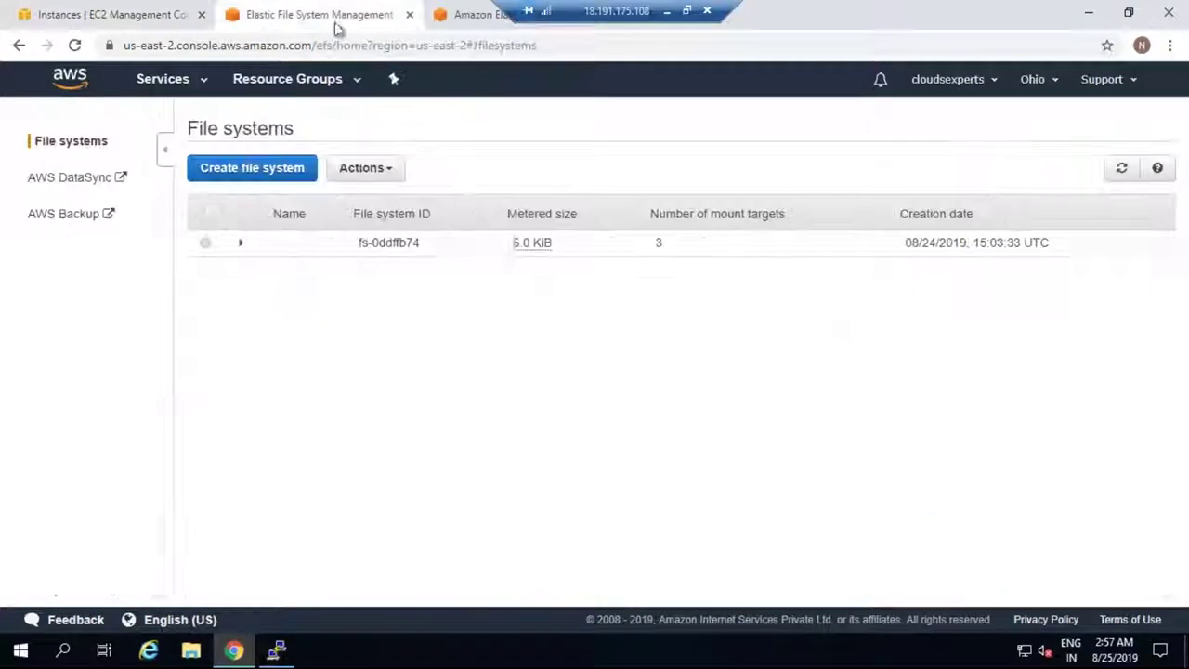
{"action": "left_click", "coordinate": [241, 244]}
{"action": "scroll", "coordinate": [429, 420], "scroll_direction": "down", "scroll_amount": 4}
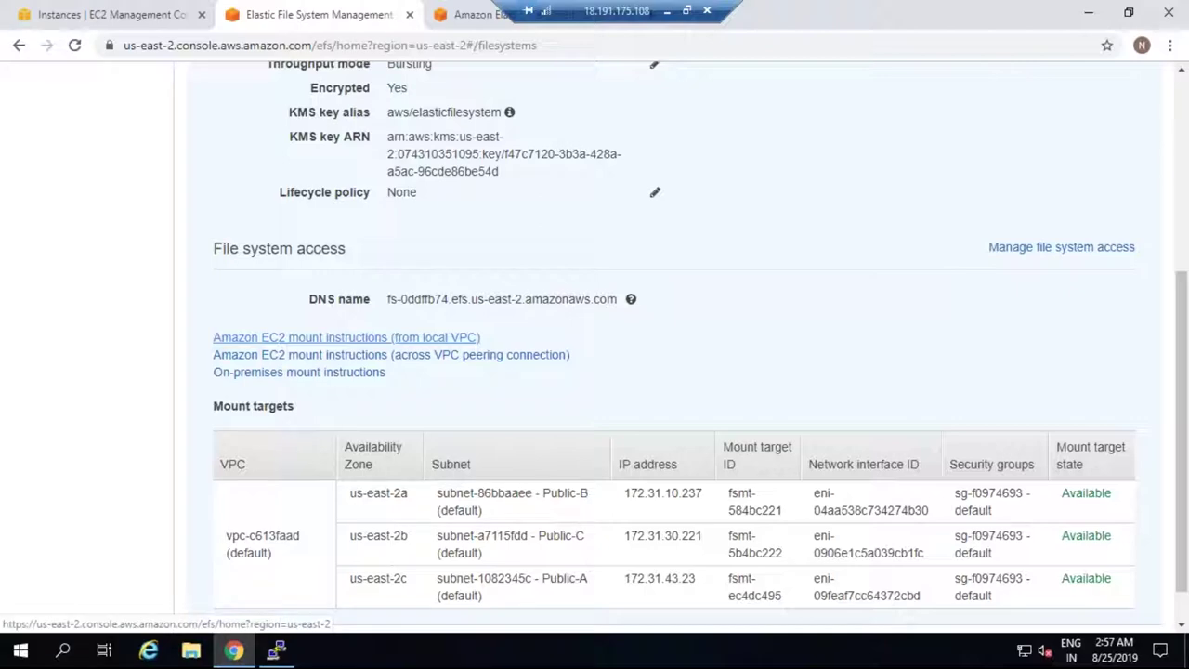
{"action": "left_click", "coordinate": [427, 338]}
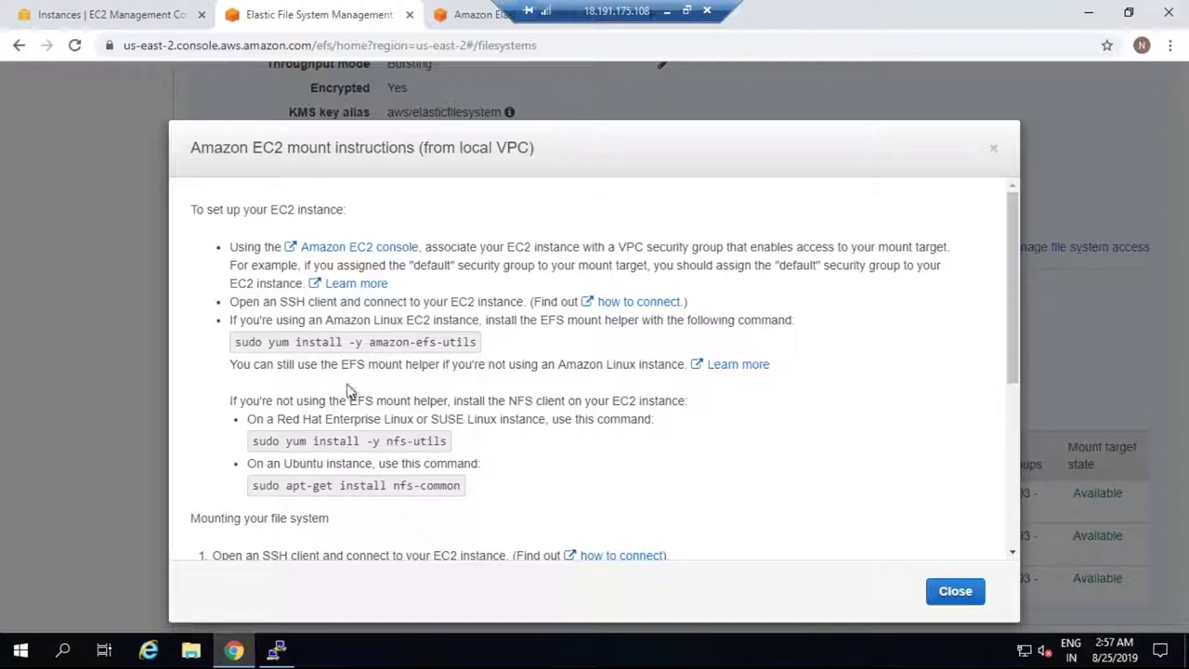
Examine the NFS client install command given for Red Hat Enterprise Linux or SUSE instances.
{"action": "double_click", "coordinate": [266, 440]}
{"action": "left_click_drag", "start_coordinate": [338, 442], "coordinate": [454, 440]}
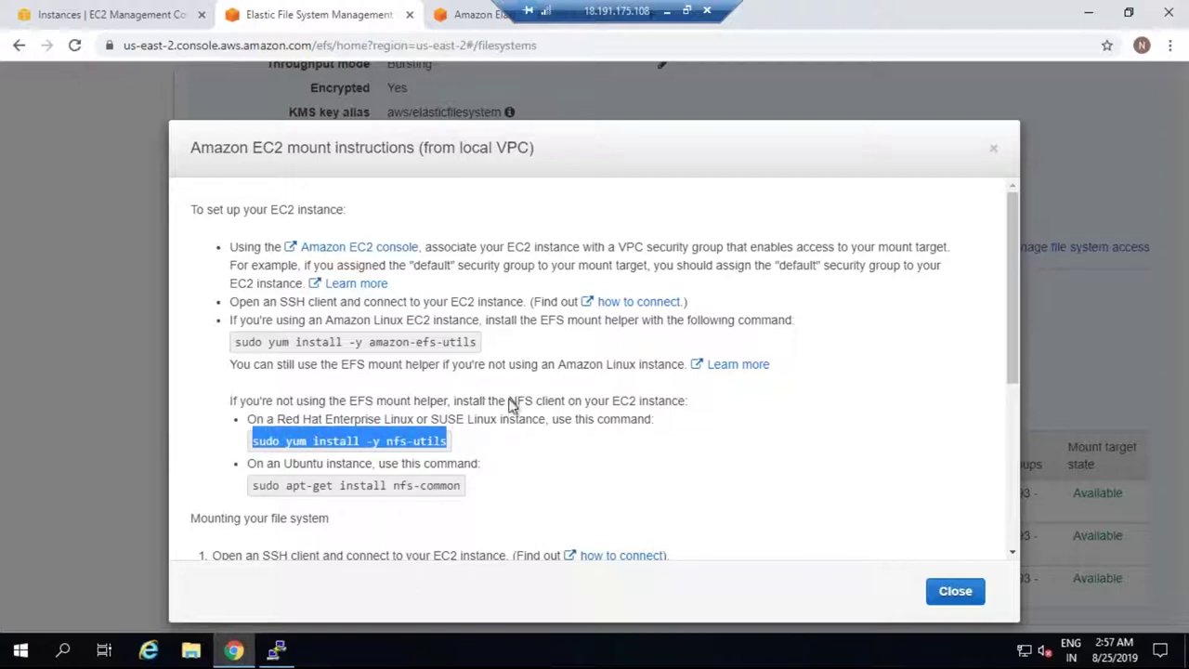
{"action": "left_click_drag", "start_coordinate": [509, 401], "coordinate": [568, 400]}
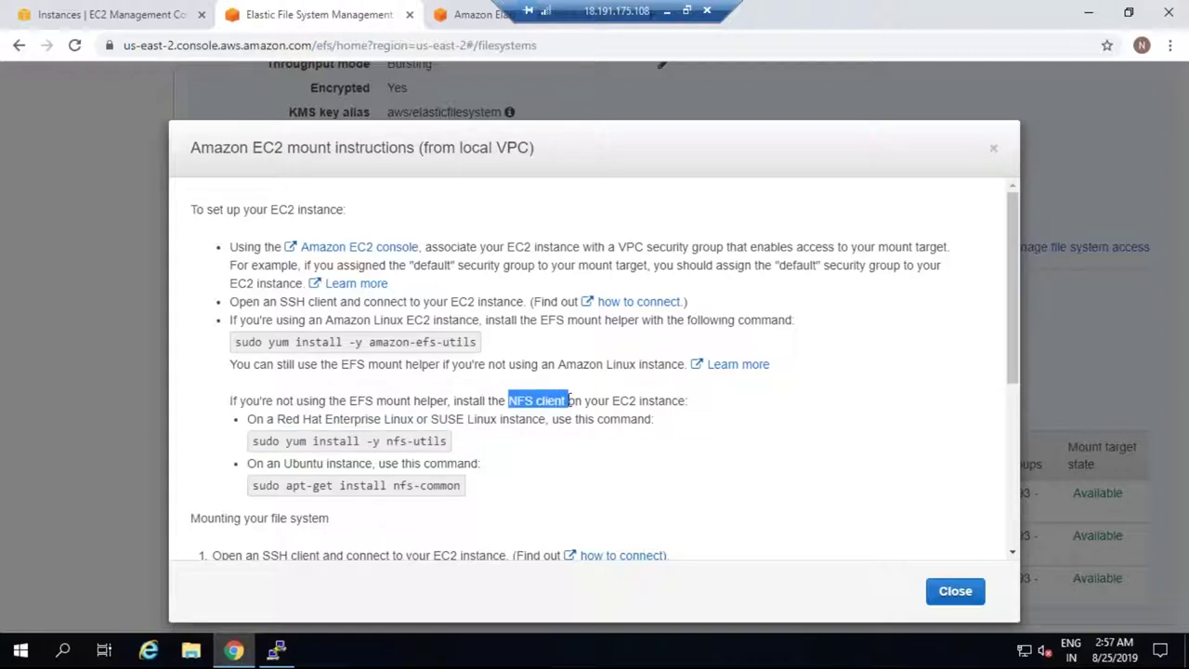
{"action": "left_click_drag", "start_coordinate": [253, 442], "coordinate": [450, 438]}
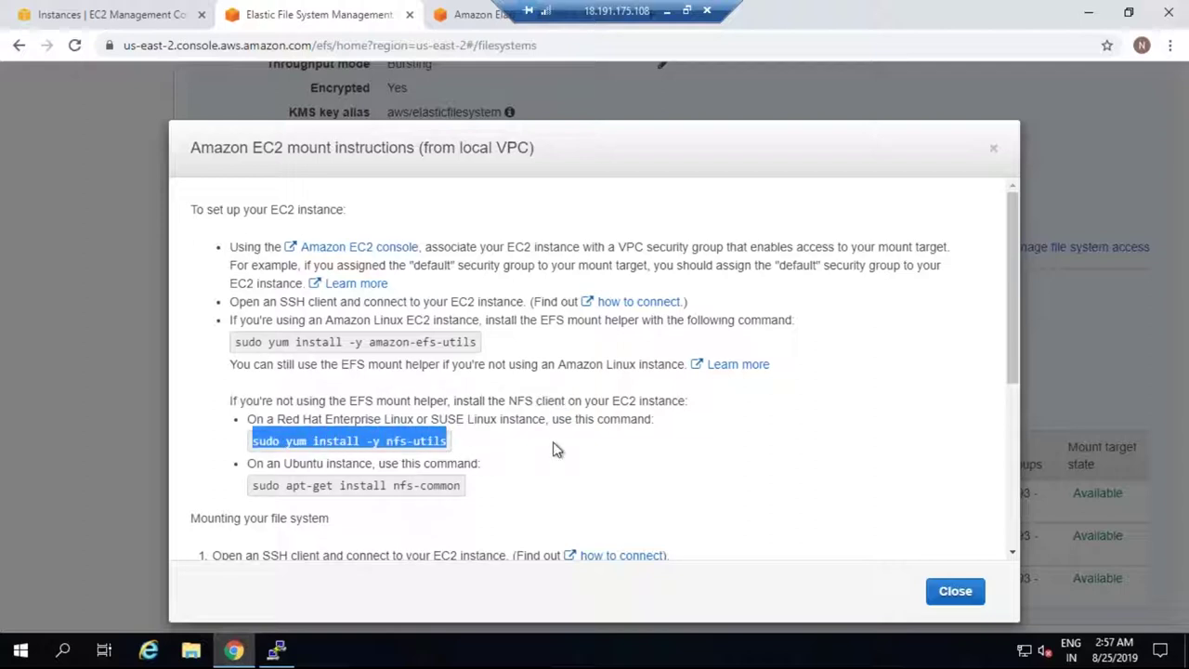
Read the mounting section's directory creation command and the mount command that uses the EFS mount helper.
{"action": "scroll", "coordinate": [553, 449], "scroll_direction": "down", "scroll_amount": 1}
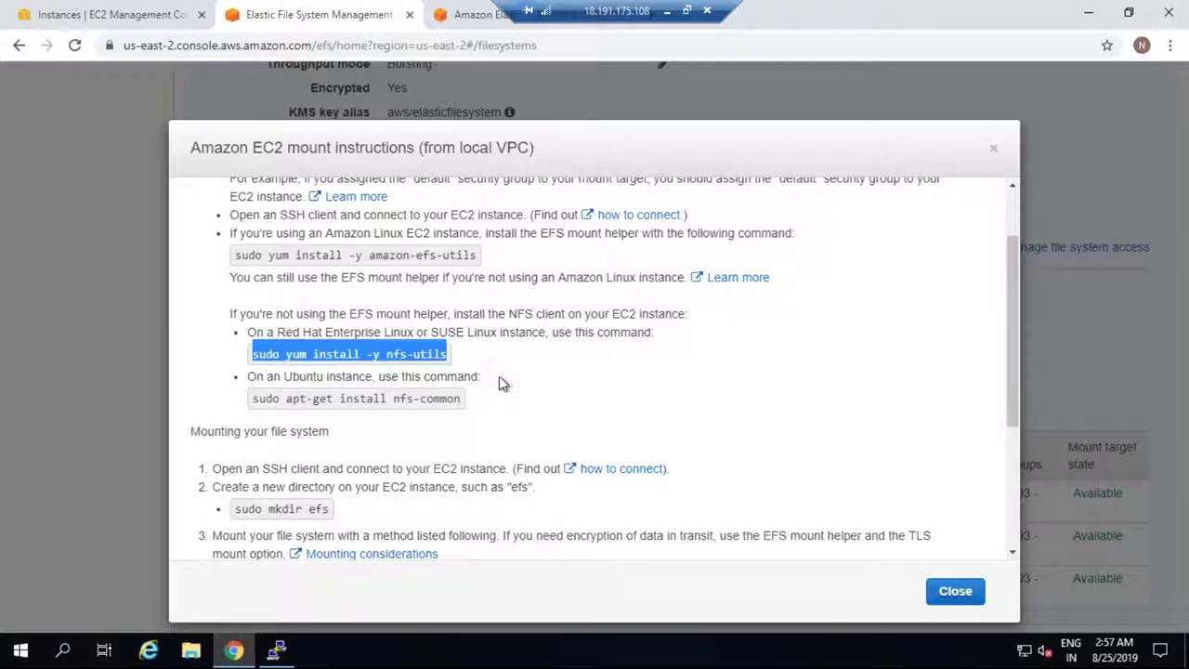
{"action": "scroll", "coordinate": [509, 383], "scroll_direction": "down", "scroll_amount": 5}
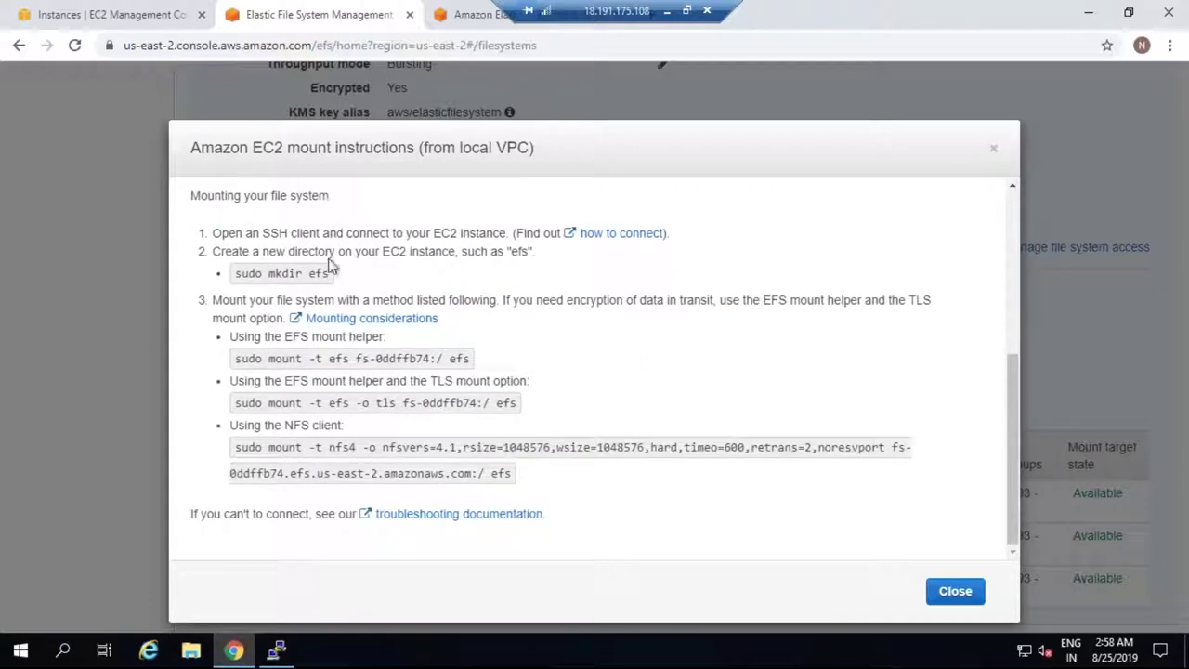
{"action": "left_click_drag", "start_coordinate": [236, 274], "coordinate": [331, 270]}
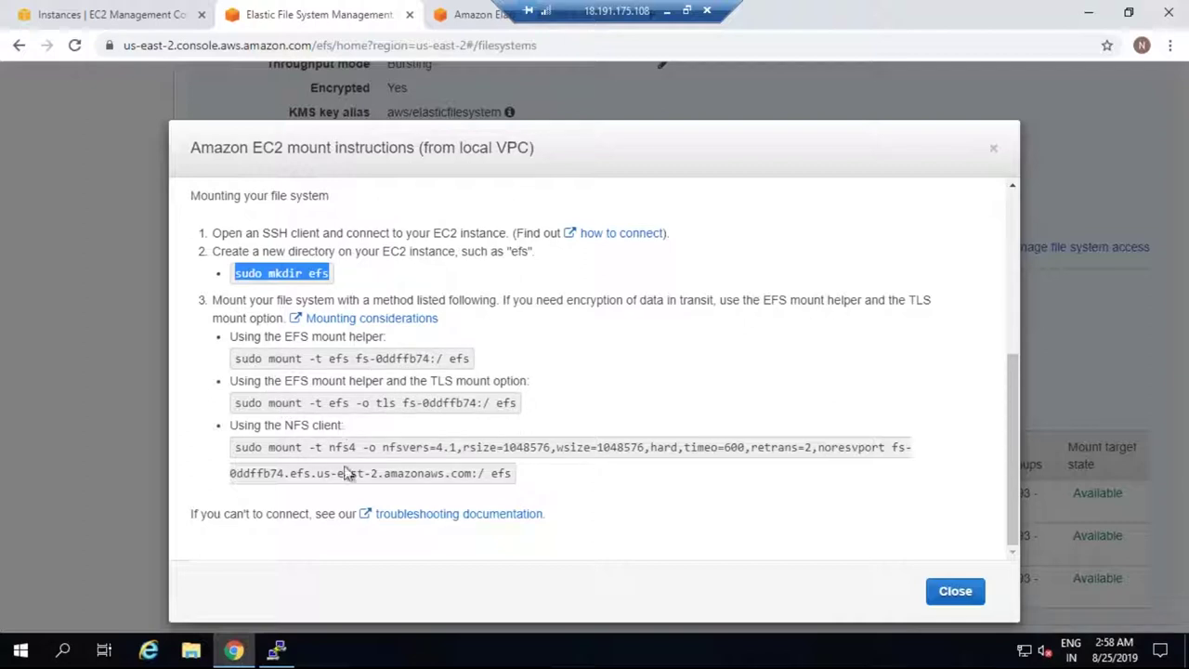
{"action": "left_click", "coordinate": [341, 332]}
{"action": "left_click_drag", "start_coordinate": [341, 332], "coordinate": [476, 360]}
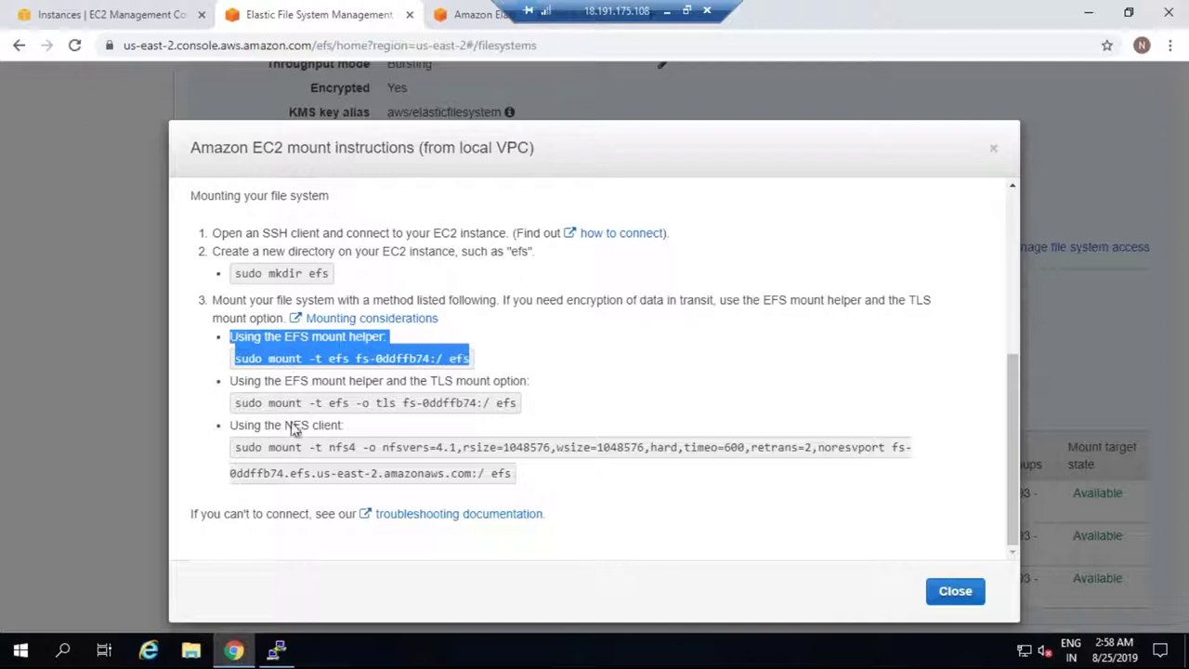
Examine the mount command with the TLS option and the mount command for the NFS client.
{"action": "mouse_move", "coordinate": [238, 382]}
{"action": "left_mouse_down"}
{"action": "mouse_move", "coordinate": [316, 384]}
{"action": "mouse_move", "coordinate": [194, 424]}
{"action": "mouse_move", "coordinate": [223, 401]}
{"action": "mouse_move", "coordinate": [249, 401]}
{"action": "left_mouse_up"}
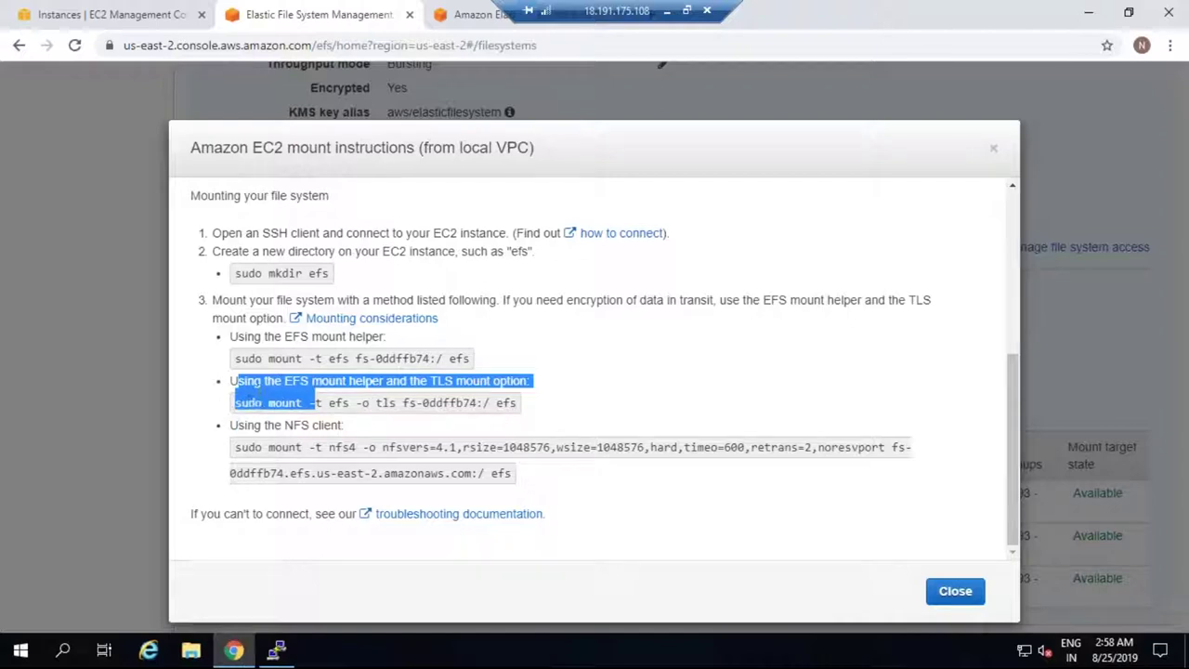
{"action": "left_click", "coordinate": [542, 411]}
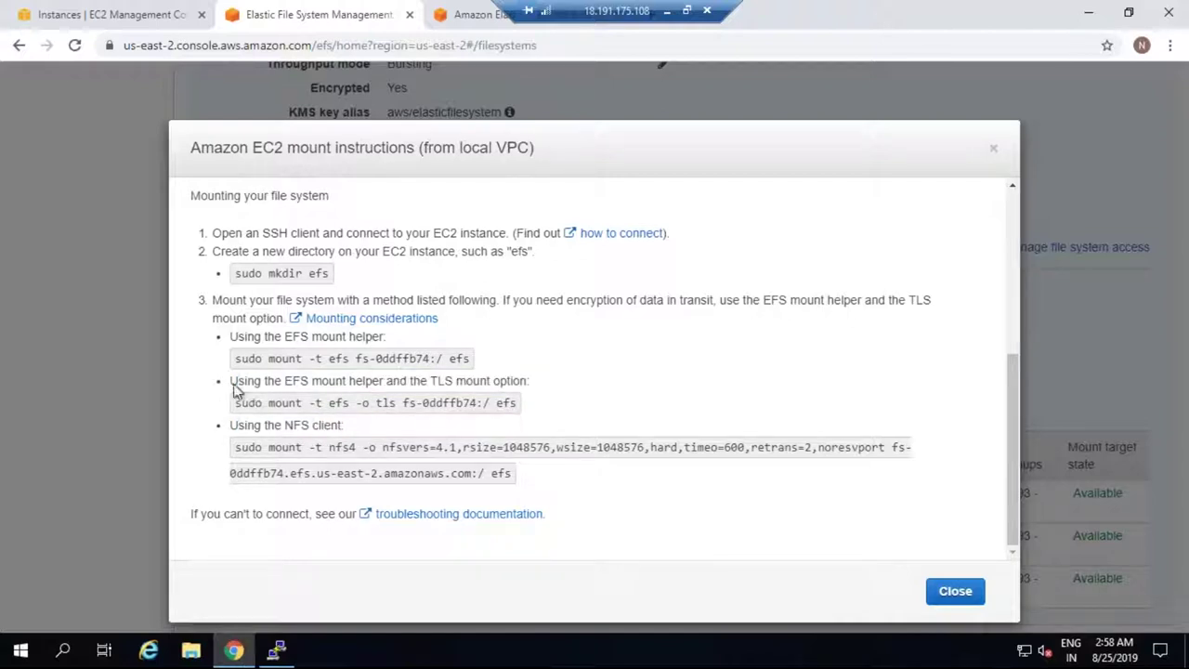
{"action": "left_click_drag", "start_coordinate": [230, 382], "coordinate": [518, 403]}
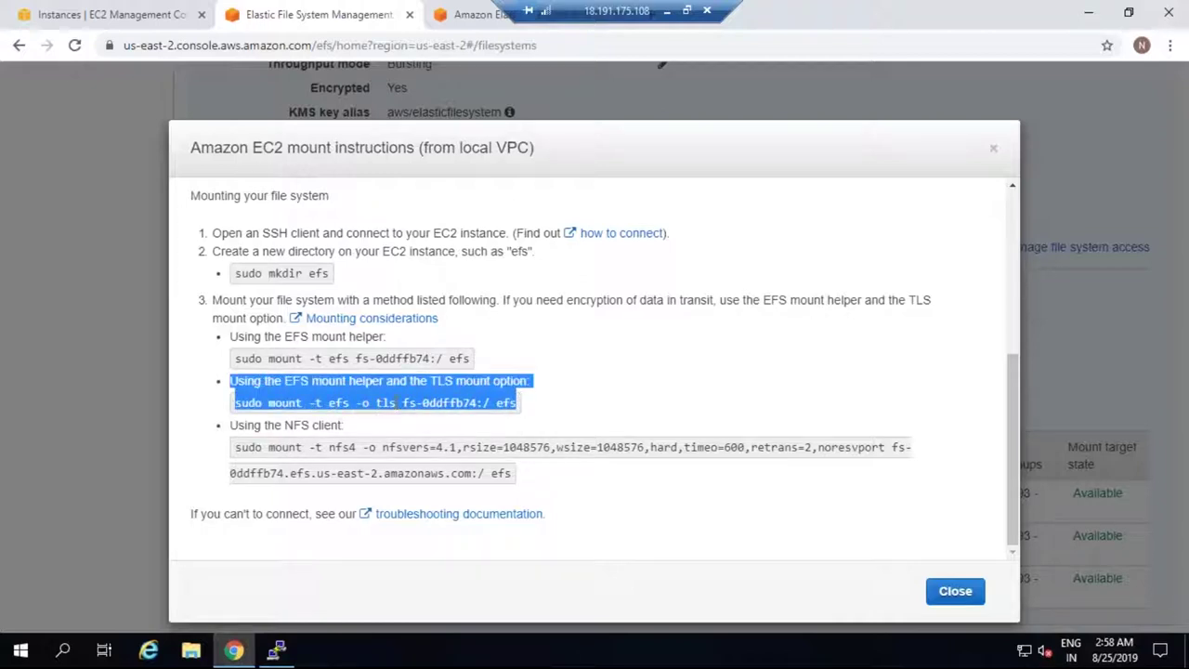
{"action": "left_click", "coordinate": [389, 408]}
{"action": "double_click", "coordinate": [386, 403]}
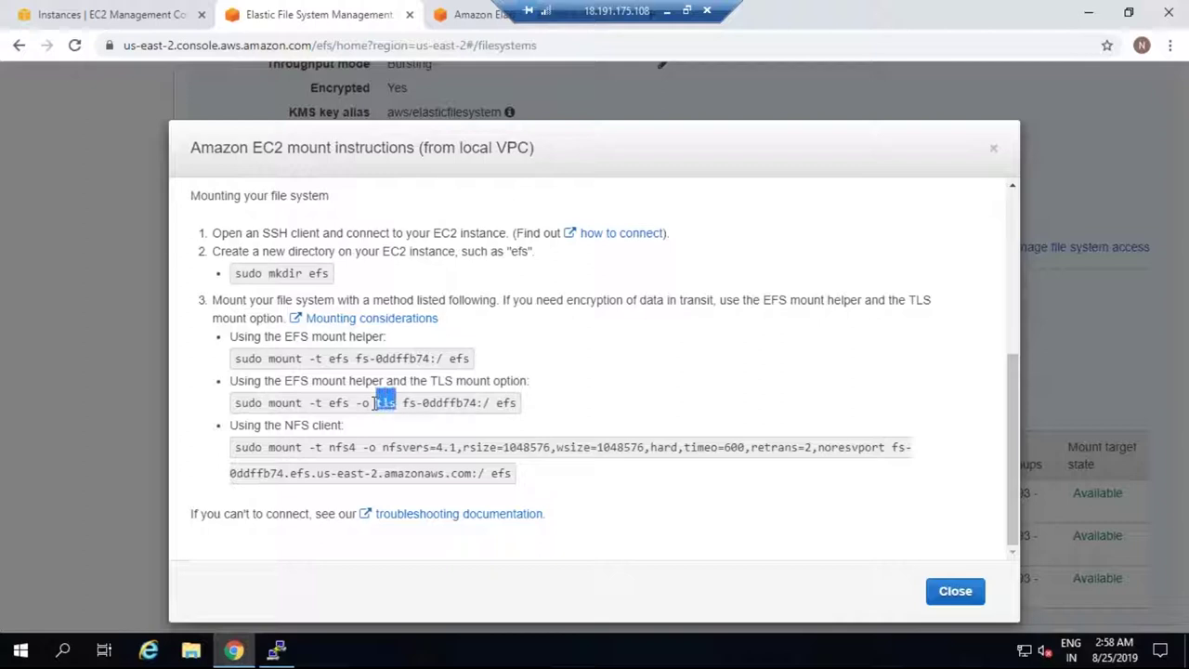
{"action": "left_click", "coordinate": [234, 381]}
{"action": "left_click_drag", "start_coordinate": [232, 381], "coordinate": [523, 401]}
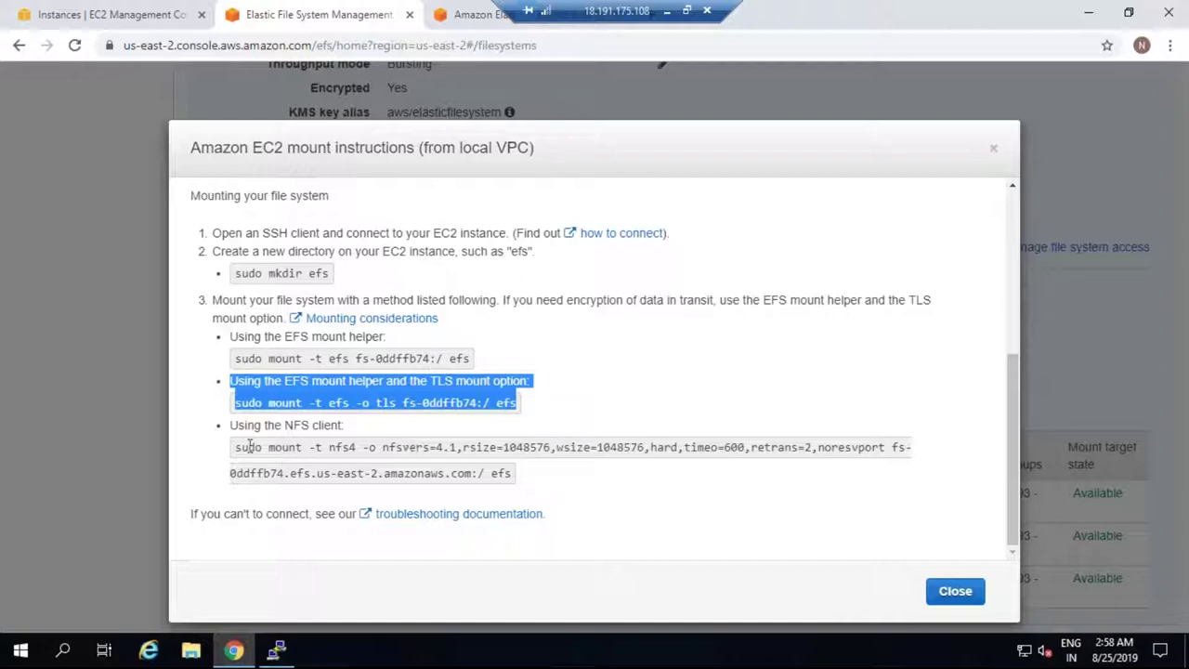
{"action": "left_click_drag", "start_coordinate": [232, 447], "coordinate": [514, 475]}
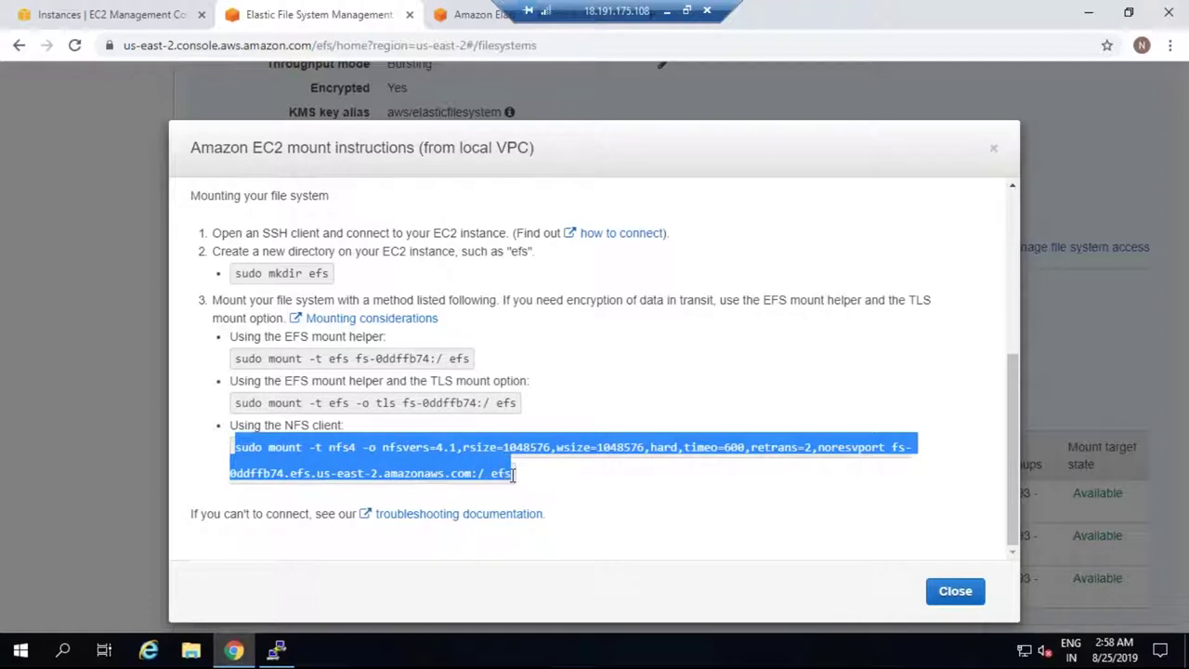
Minimize Chrome, move the PuTTY terminal aside and open the EFS-command file from the desktop in Notepad.
{"action": "left_click", "coordinate": [1087, 19]}
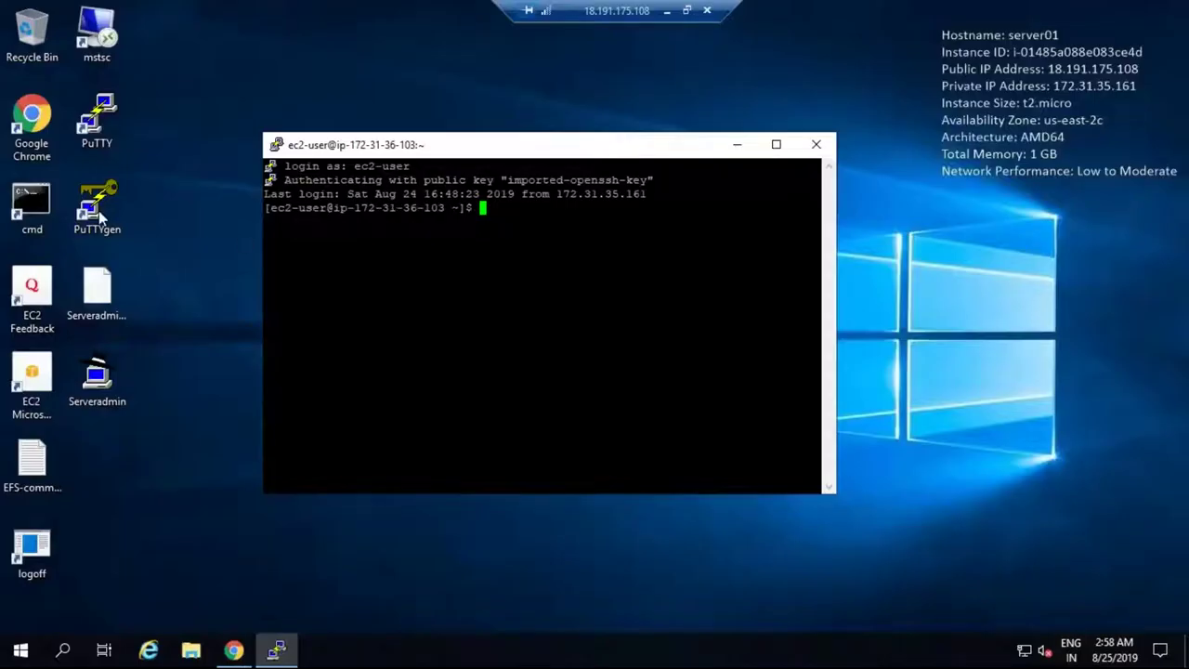
{"action": "left_click", "coordinate": [34, 455]}
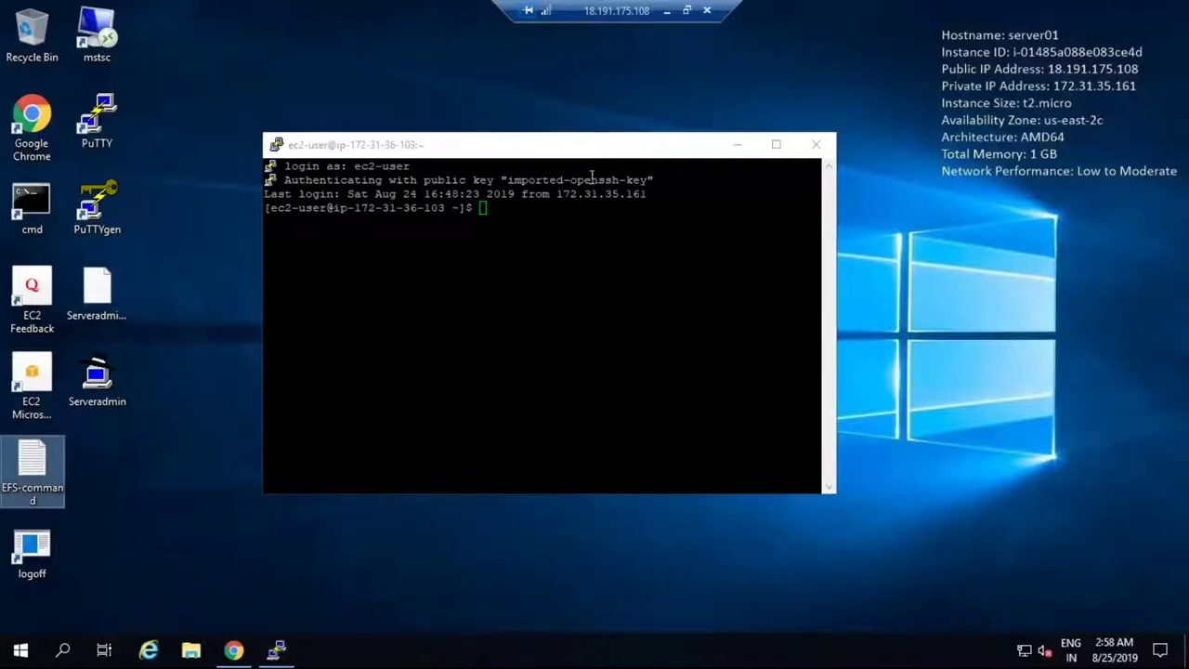
{"action": "left_click_drag", "start_coordinate": [568, 156], "coordinate": [910, 165]}
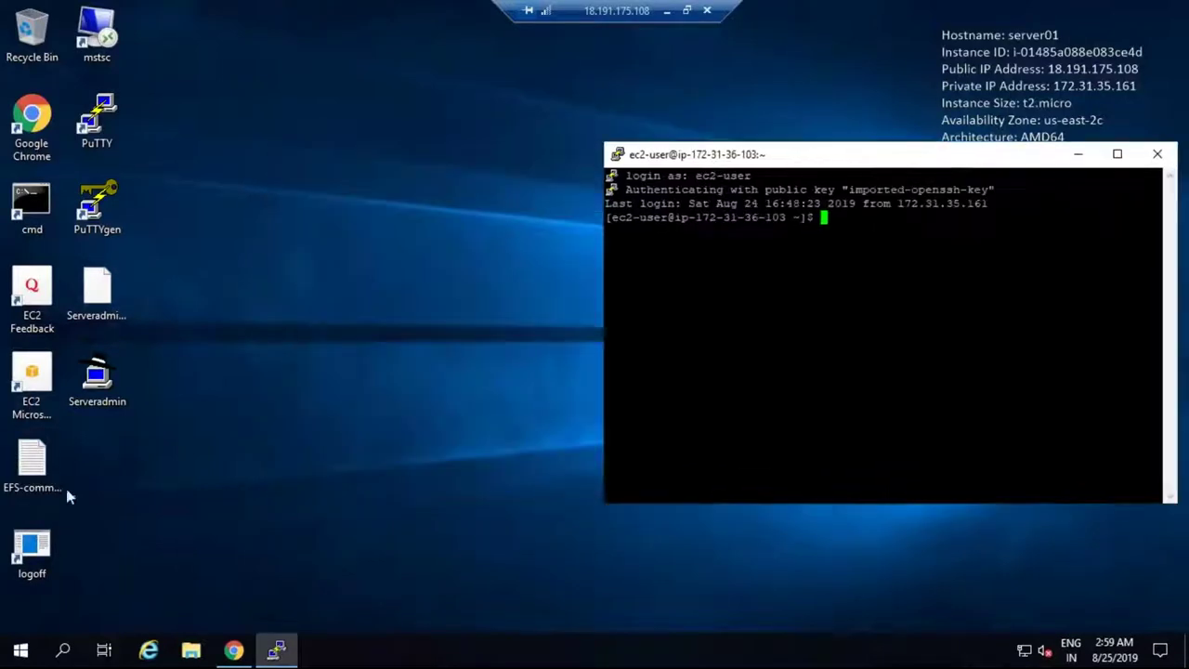
{"action": "double_click", "coordinate": [42, 469]}
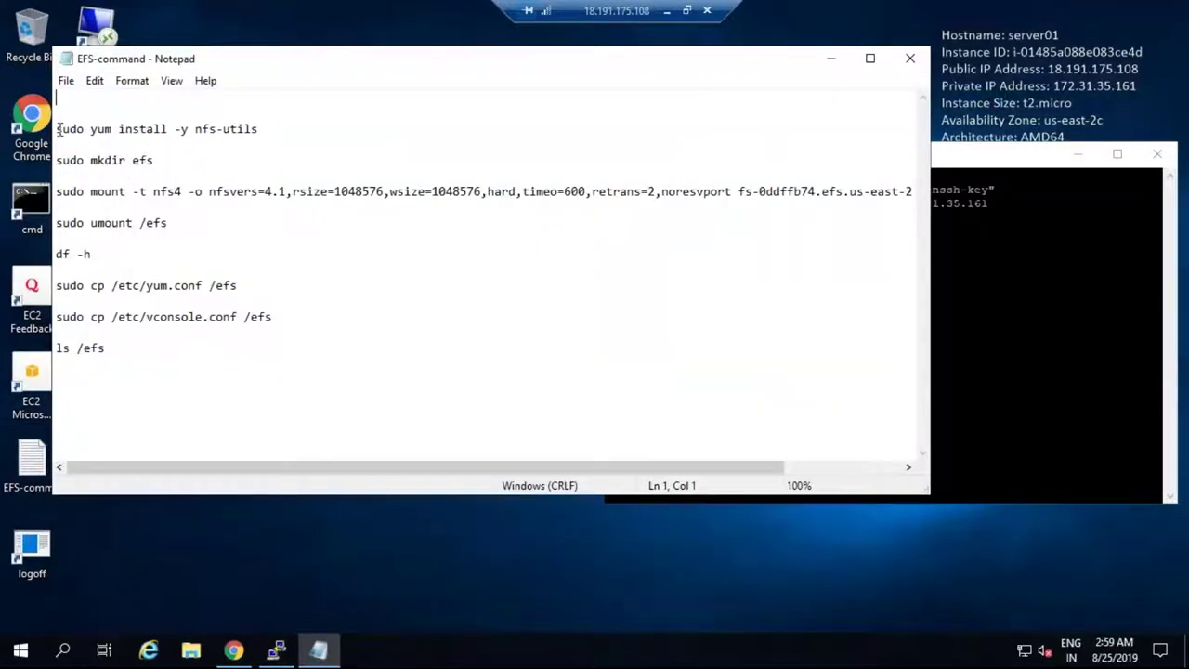
Review the install and mkdir lines in EFS-command and copy the full sudo mount -t nfs4 command line.
{"action": "left_click_drag", "start_coordinate": [57, 130], "coordinate": [158, 159]}
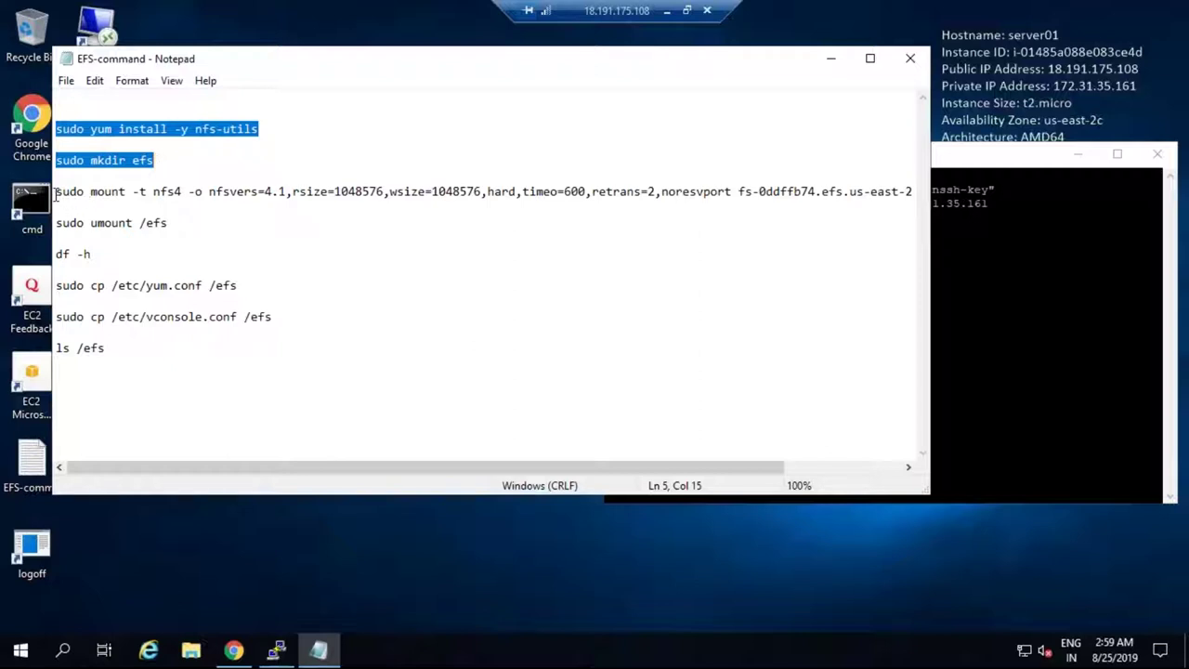
{"action": "left_click_drag", "start_coordinate": [56, 195], "coordinate": [922, 199]}
{"action": "key", "text": "ctrl+c"}
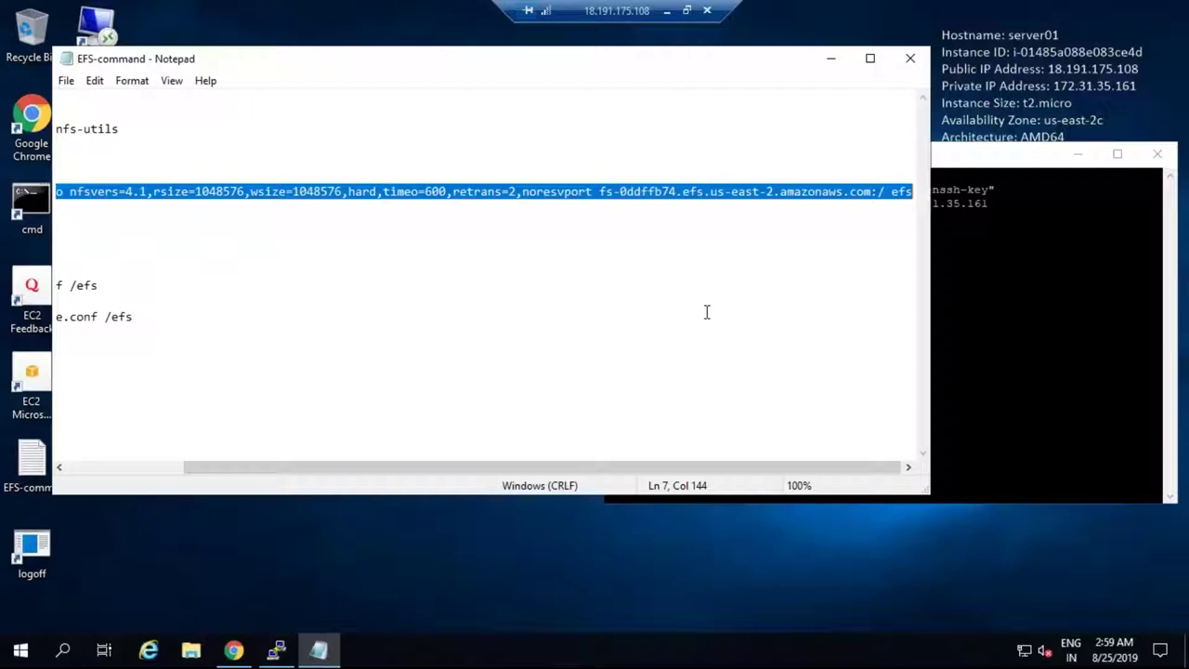
Switch to the PuTTY terminal and try to mount the EFS file system on efs from the home directory with the copied NFS command.
{"action": "left_click", "coordinate": [997, 352]}
{"action": "left_click_drag", "start_coordinate": [800, 156], "coordinate": [465, 193]}
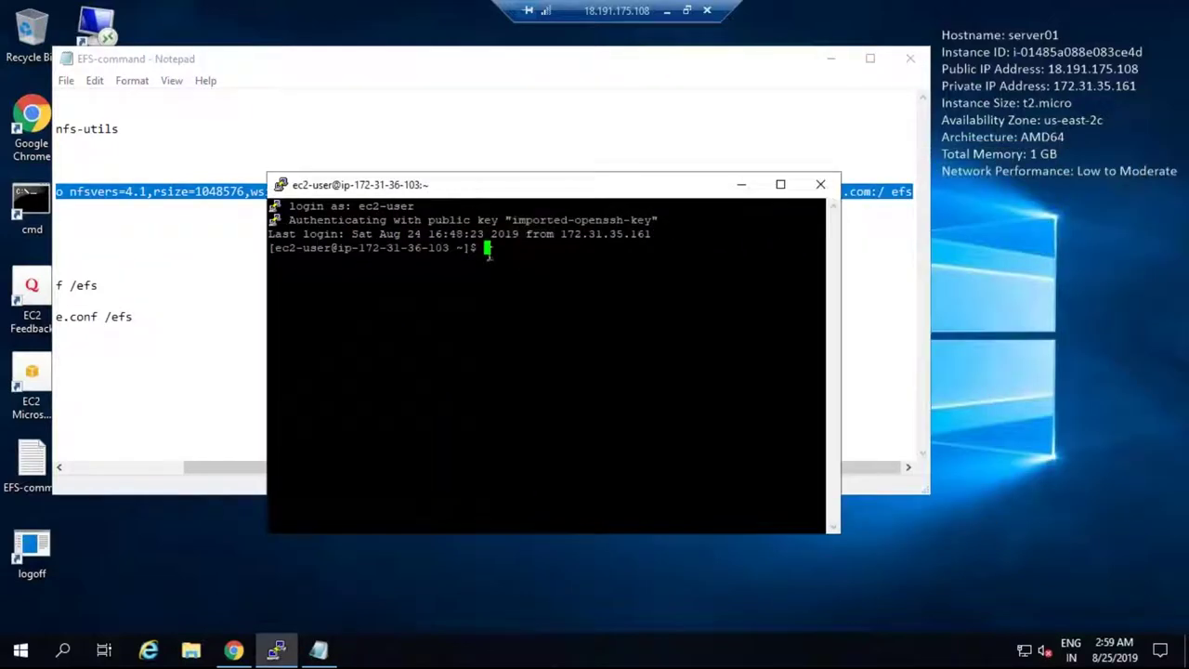
{"action": "right_click", "coordinate": [486, 249]}
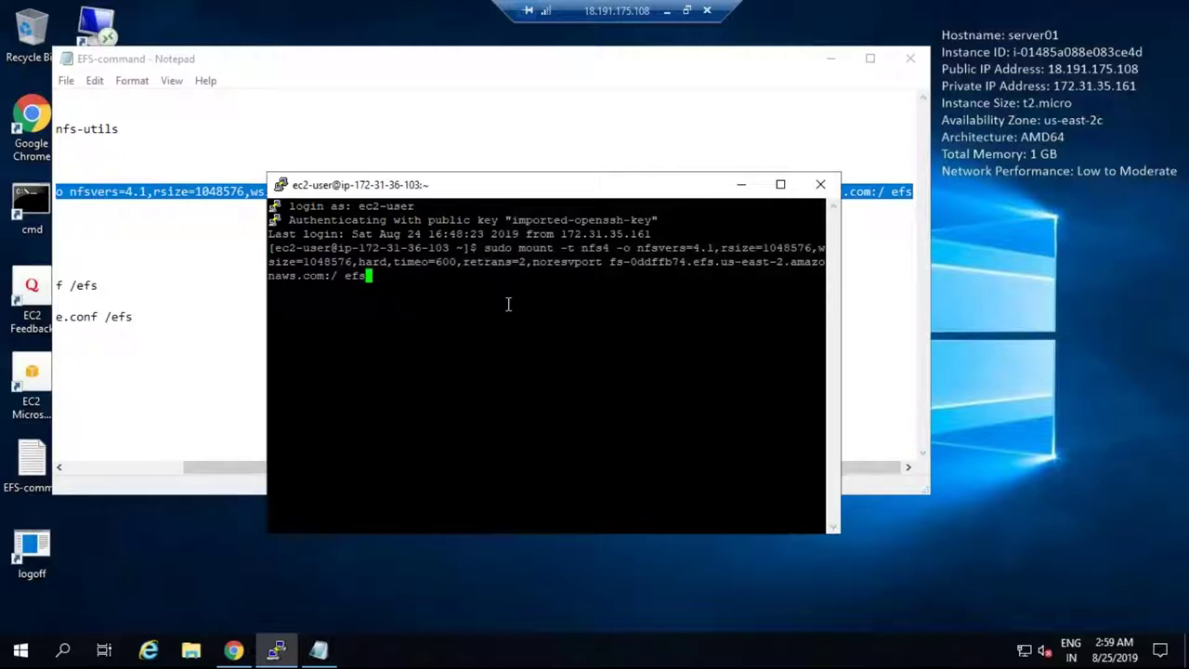
{"action": "key", "text": "Return"}
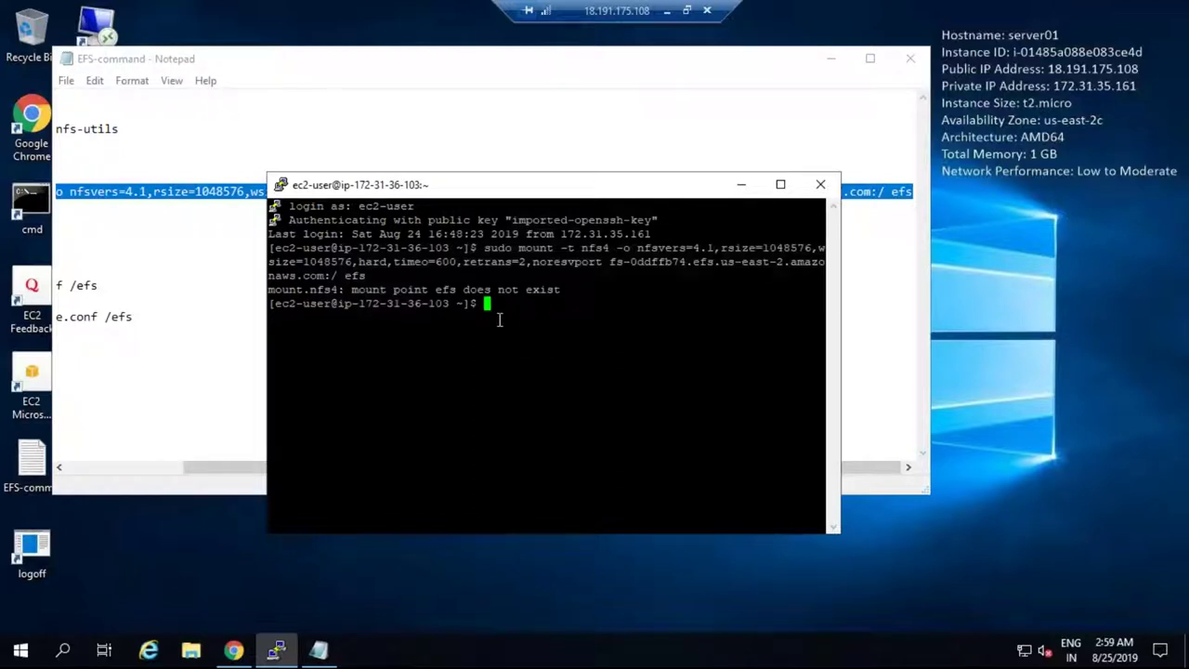
Change to the root directory with cd / and run the copied sudo mount -t nfs4 command for fs-0ddffb74 on efs.
{"action": "left_click_drag", "start_coordinate": [511, 191], "coordinate": [526, 198]}
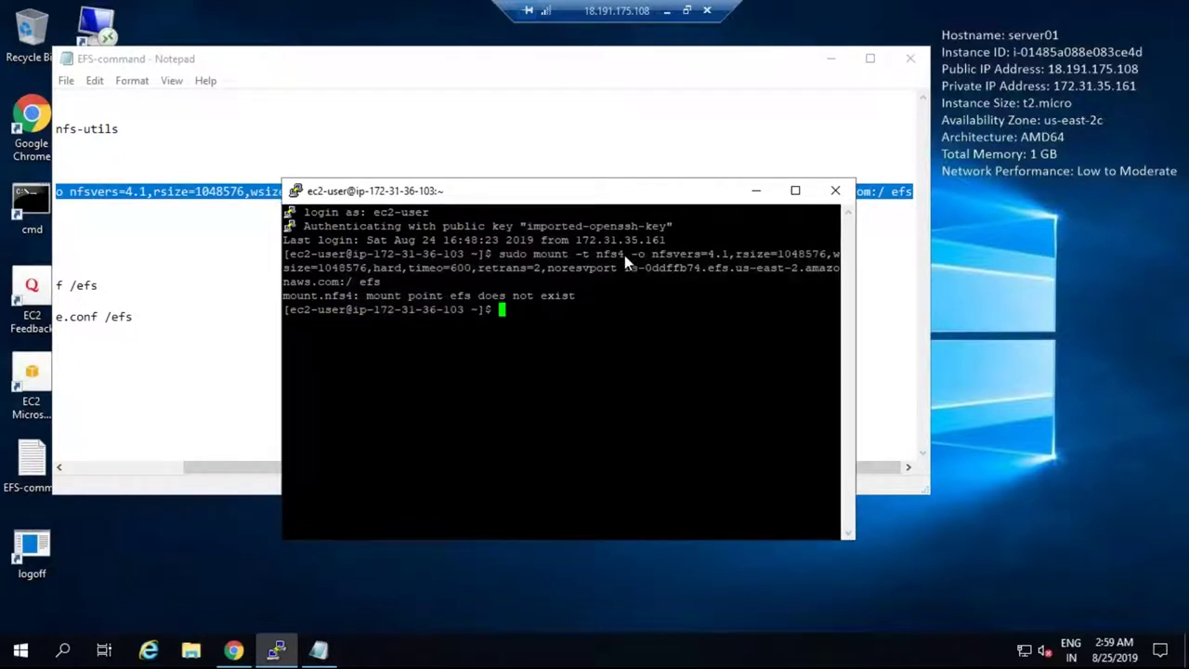
{"action": "type", "text": "cd /"}
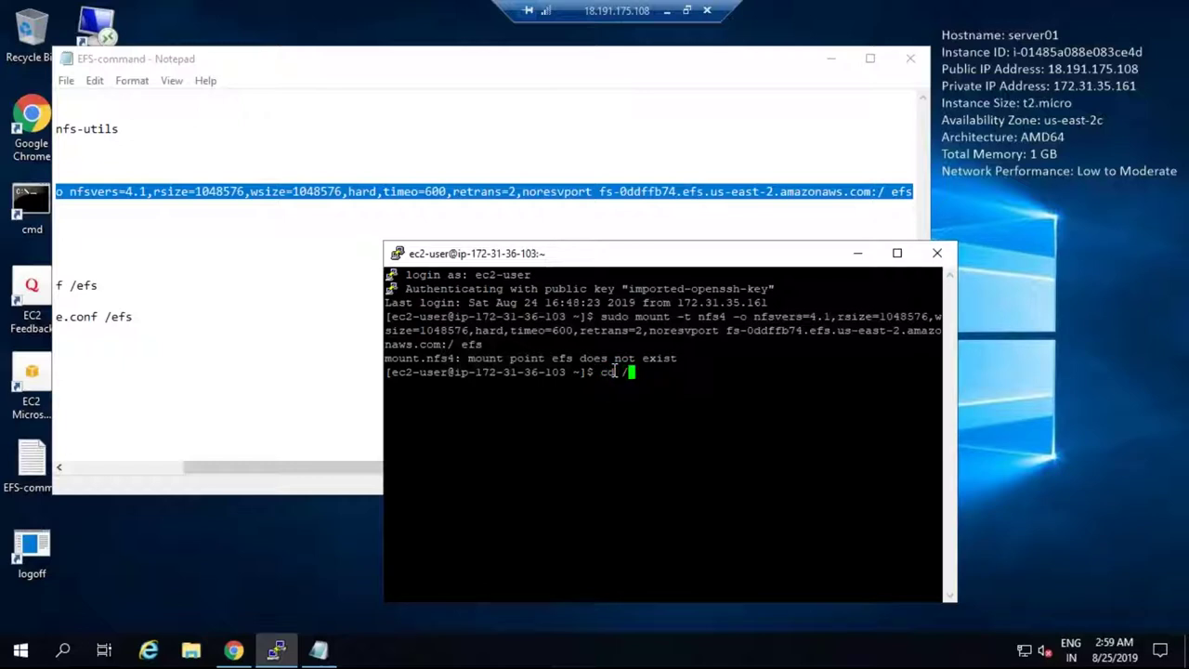
{"action": "key", "text": "Return"}
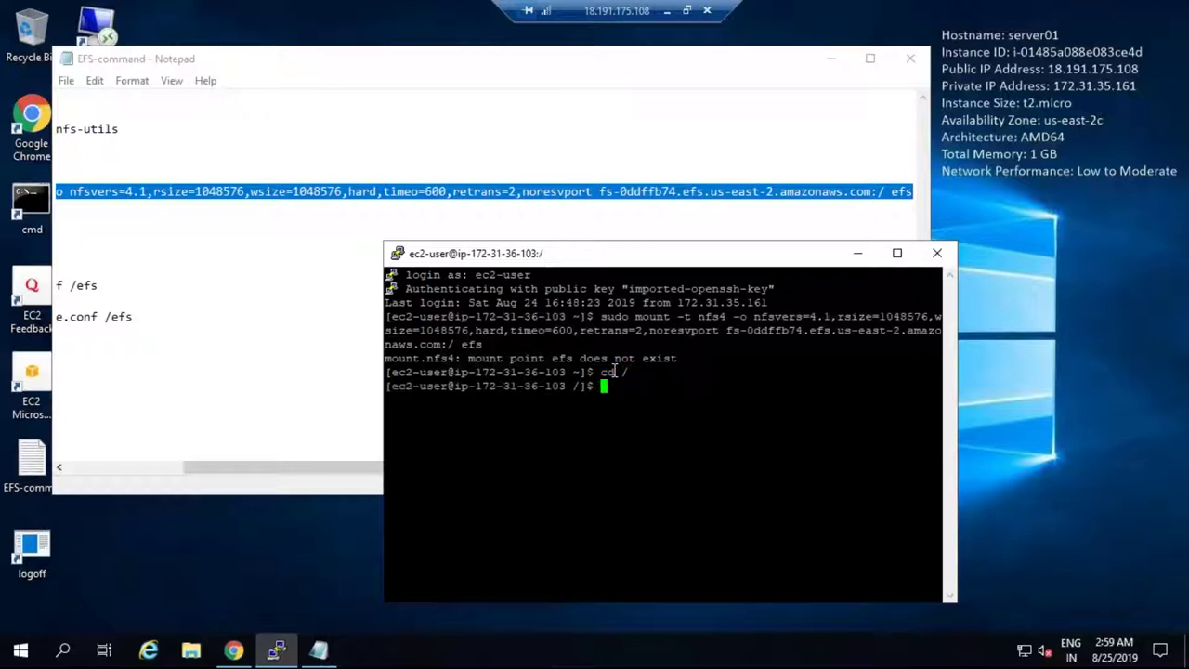
{"action": "type", "text": "cd /"}
{"action": "key", "text": "BackSpace"}
{"action": "key", "text": "BackSpace"}
{"action": "key", "text": "BackSpace"}
{"action": "key", "text": "BackSpace"}
{"action": "right_click", "coordinate": [615, 371]}
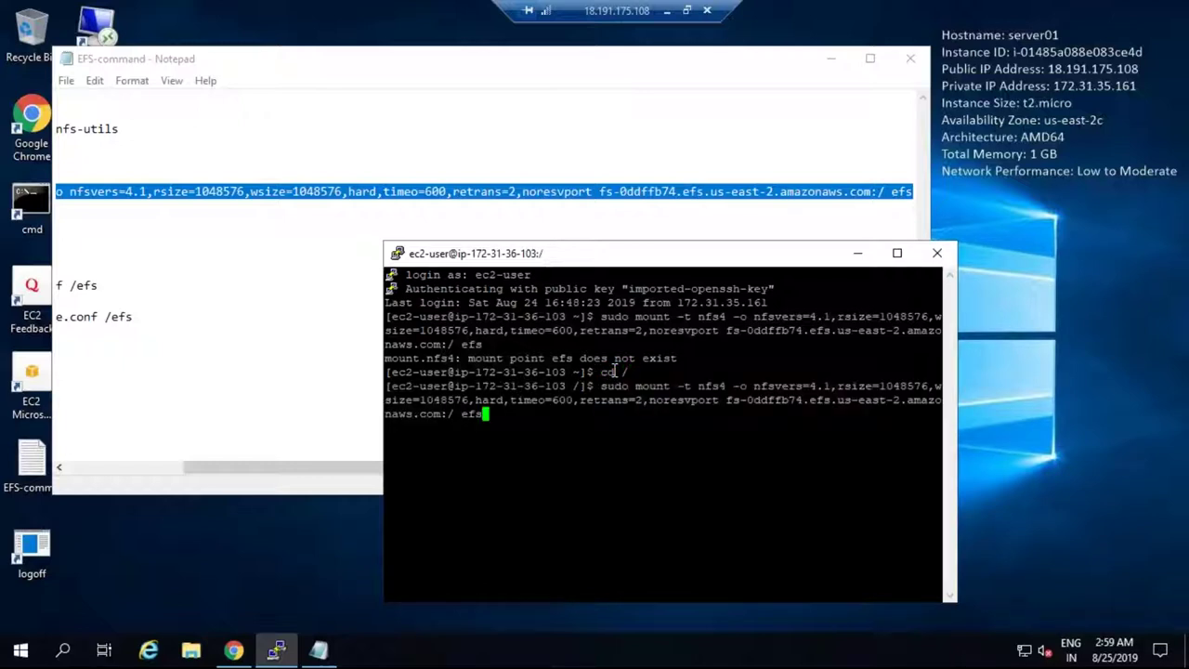
{"action": "key", "text": "Return"}
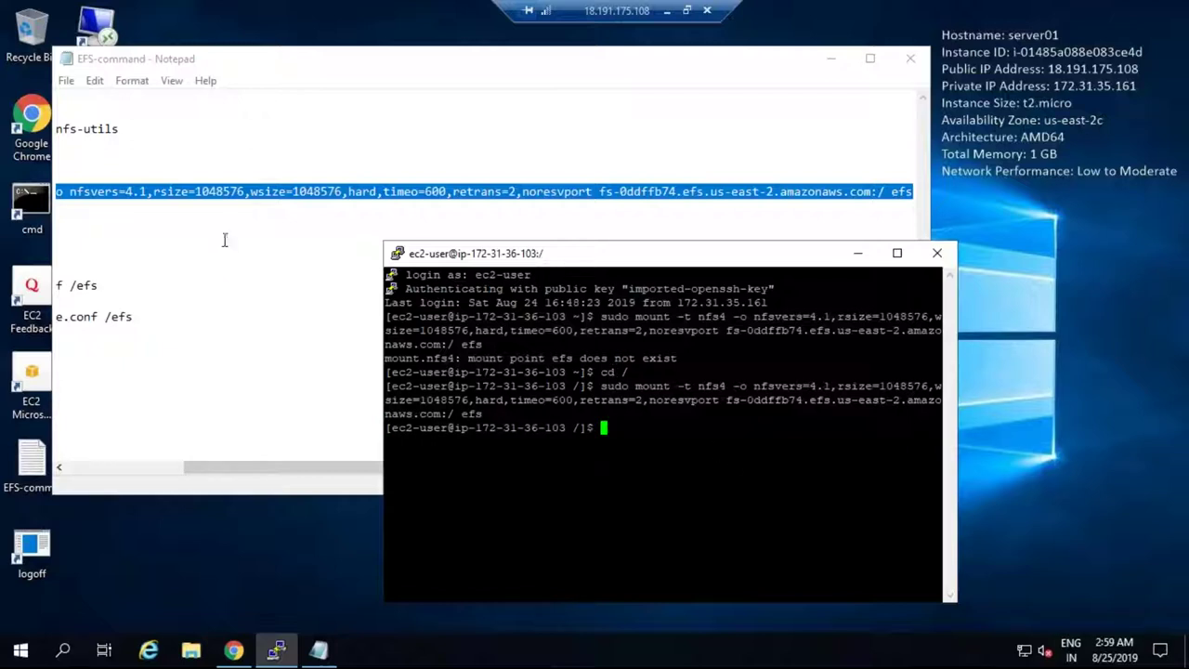
Copy df -h from the EFS-command file and run it in the terminal to list the mounted file systems.
{"action": "left_click", "coordinate": [159, 468]}
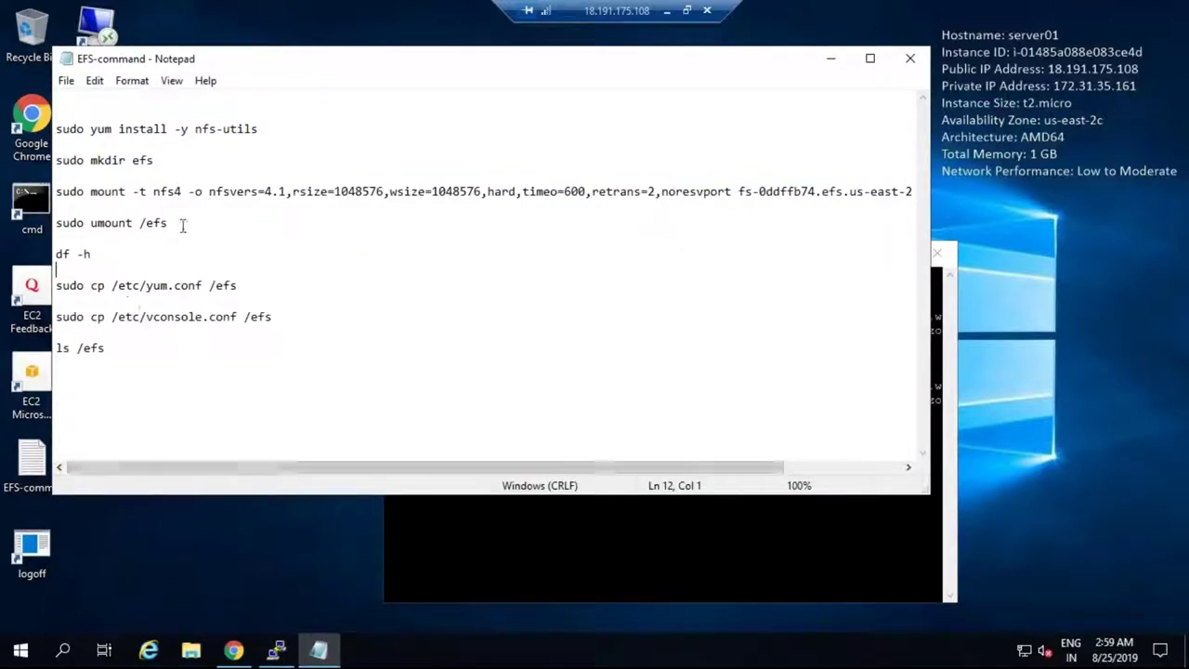
{"action": "left_click_drag", "start_coordinate": [182, 223], "coordinate": [55, 249]}
{"action": "key", "text": "ctrl+c"}
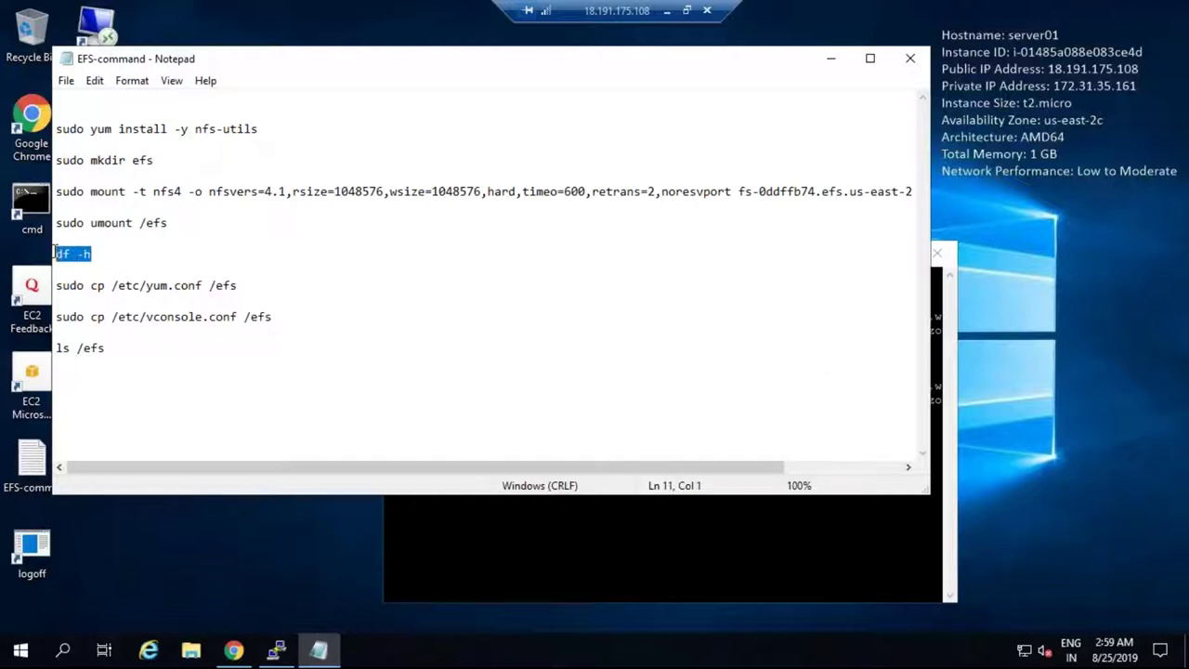
{"action": "left_click", "coordinate": [613, 561]}
{"action": "right_click", "coordinate": [604, 429]}
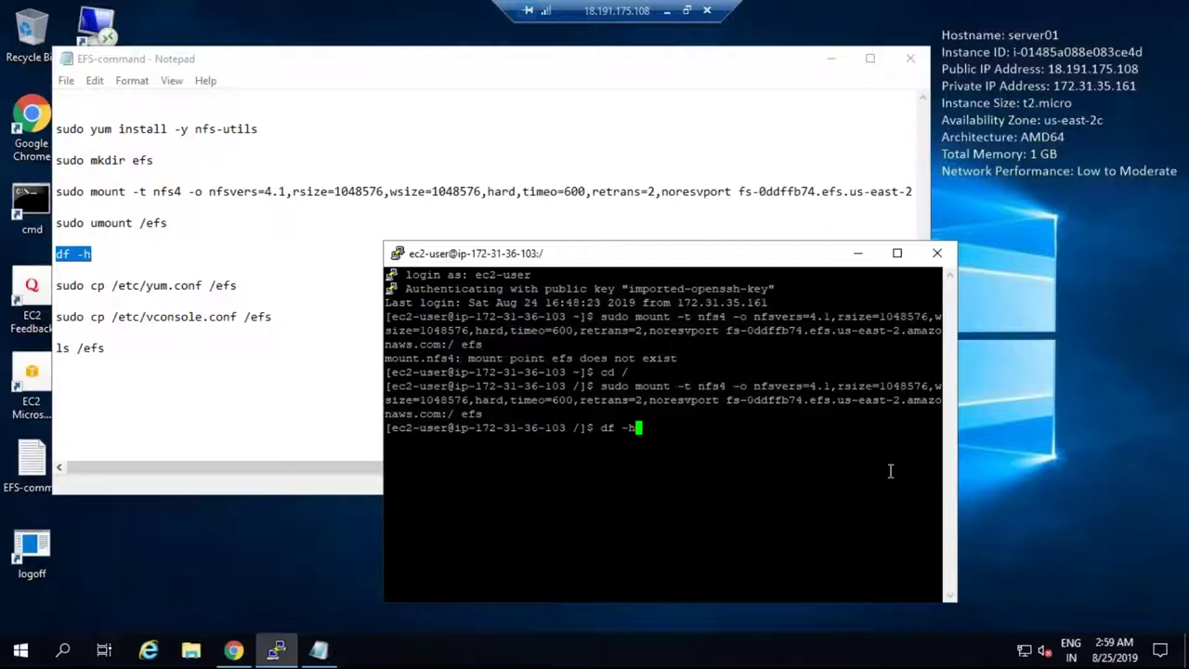
{"action": "key", "text": "Return"}
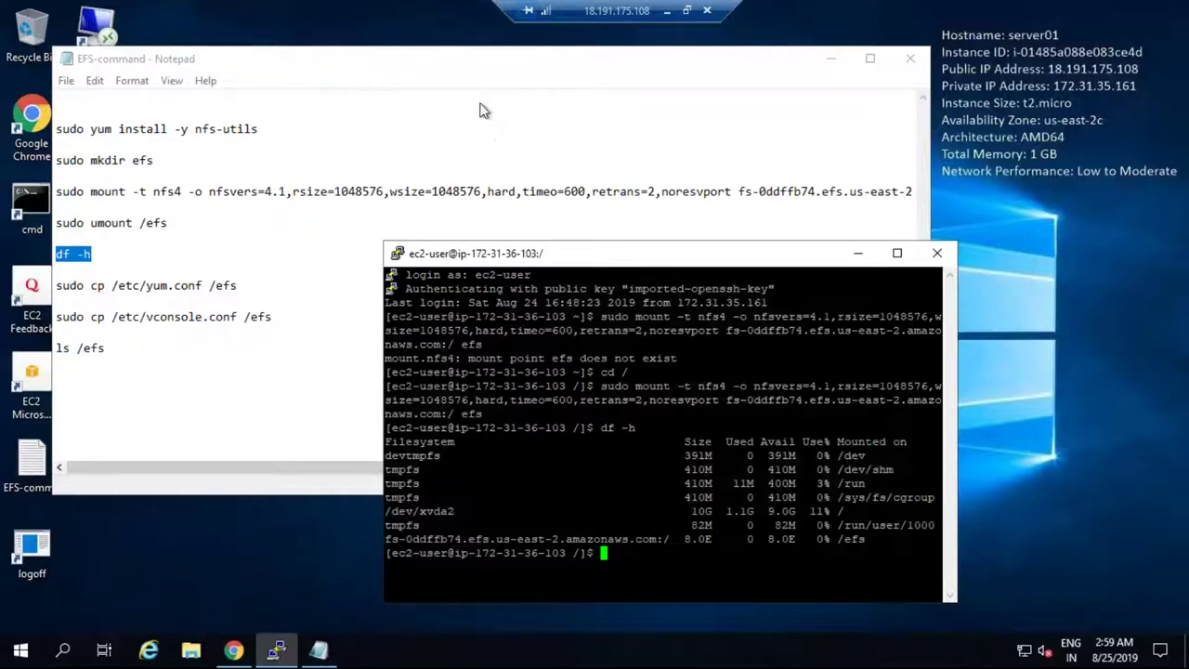
Enlarge the terminal to examine the EFS row mounted on /efs in the df -h output, and restore the window size.
{"action": "left_click_drag", "start_coordinate": [893, 255], "coordinate": [716, 107]}
{"action": "left_click", "coordinate": [716, 103]}
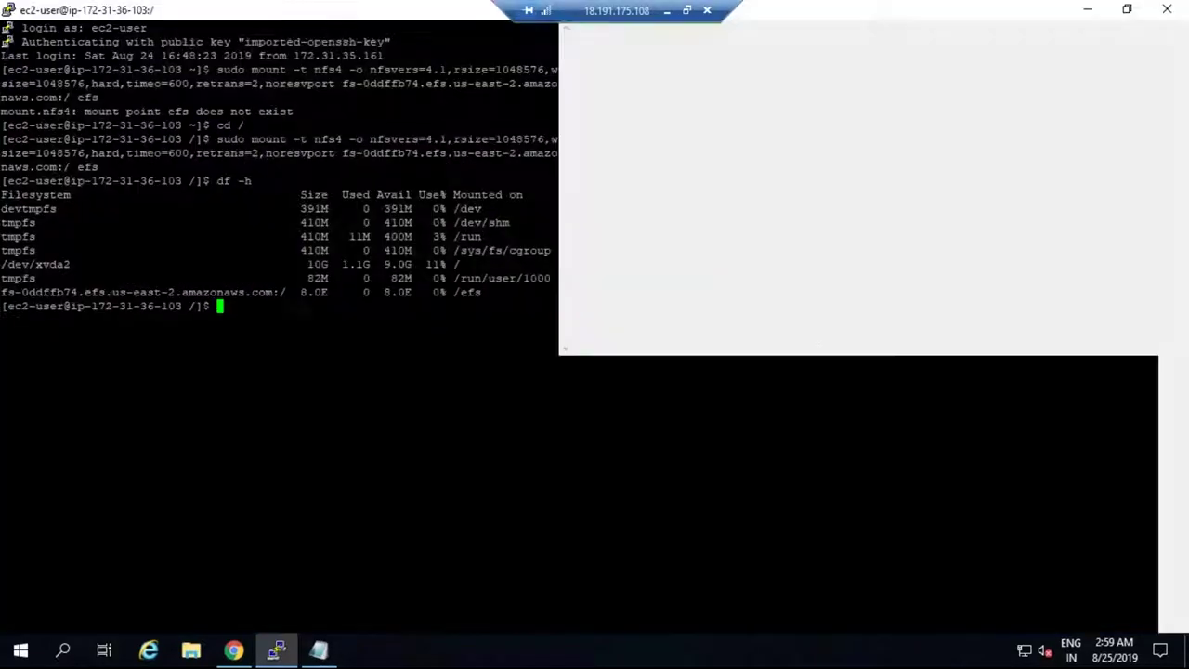
{"action": "left_click_drag", "start_coordinate": [275, 291], "coordinate": [7, 283]}
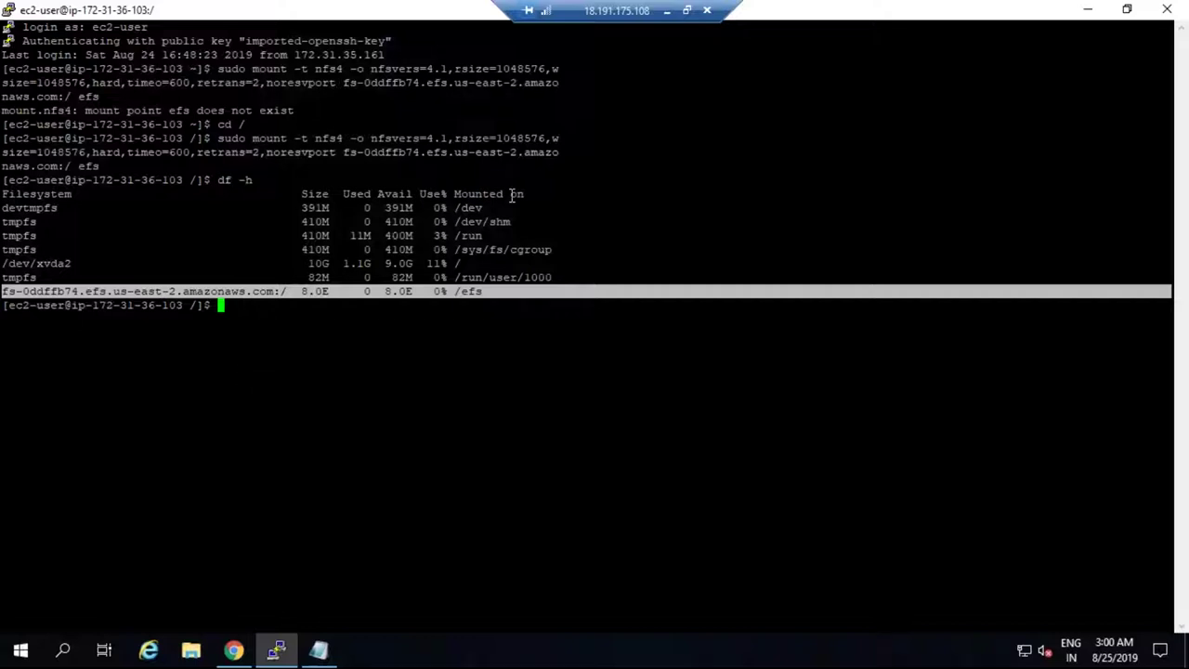
{"action": "left_click", "coordinate": [1127, 9]}
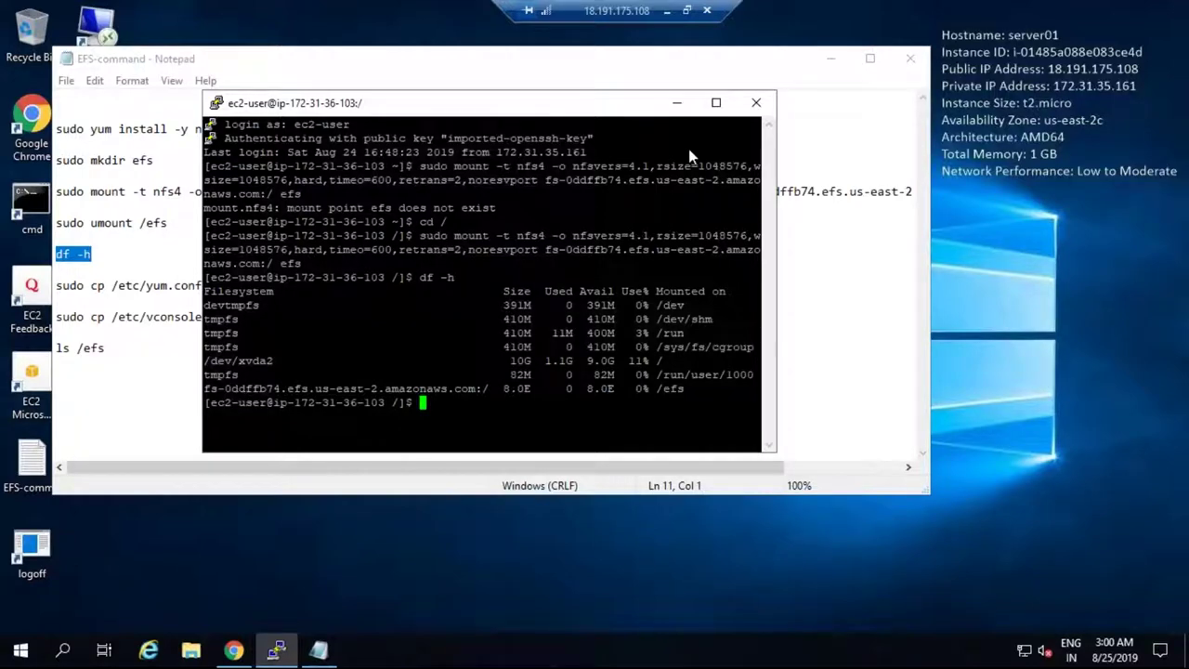
Copy the sudo cp /etc/vconsole.conf /efs line from the EFS-command file and run it in the PuTTY terminal.
{"action": "left_click_drag", "start_coordinate": [687, 104], "coordinate": [721, 109]}
{"action": "left_click", "coordinate": [130, 348]}
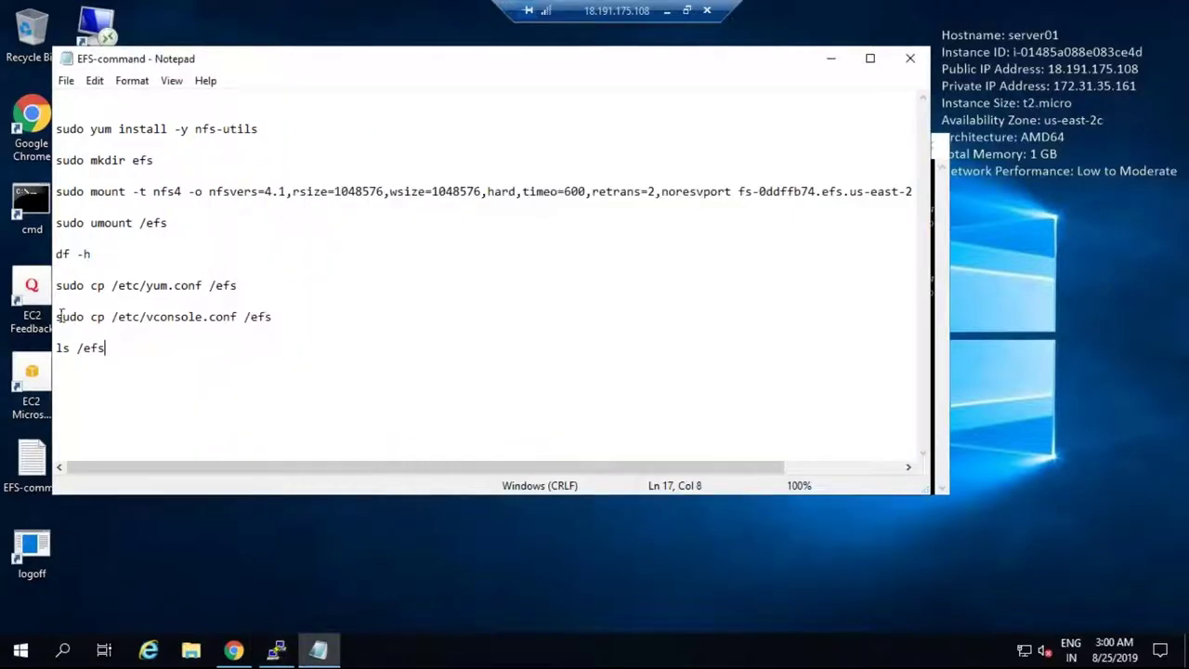
{"action": "left_click_drag", "start_coordinate": [58, 317], "coordinate": [278, 317]}
{"action": "key", "text": "ctrl+c"}
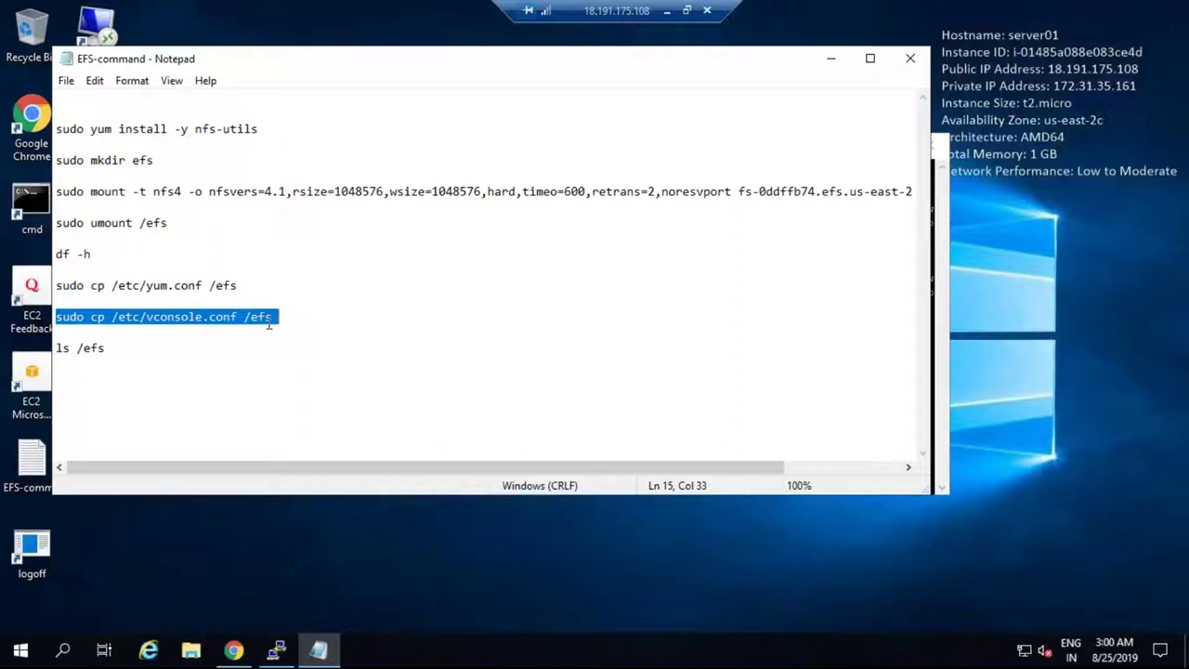
{"action": "left_click", "coordinate": [275, 653]}
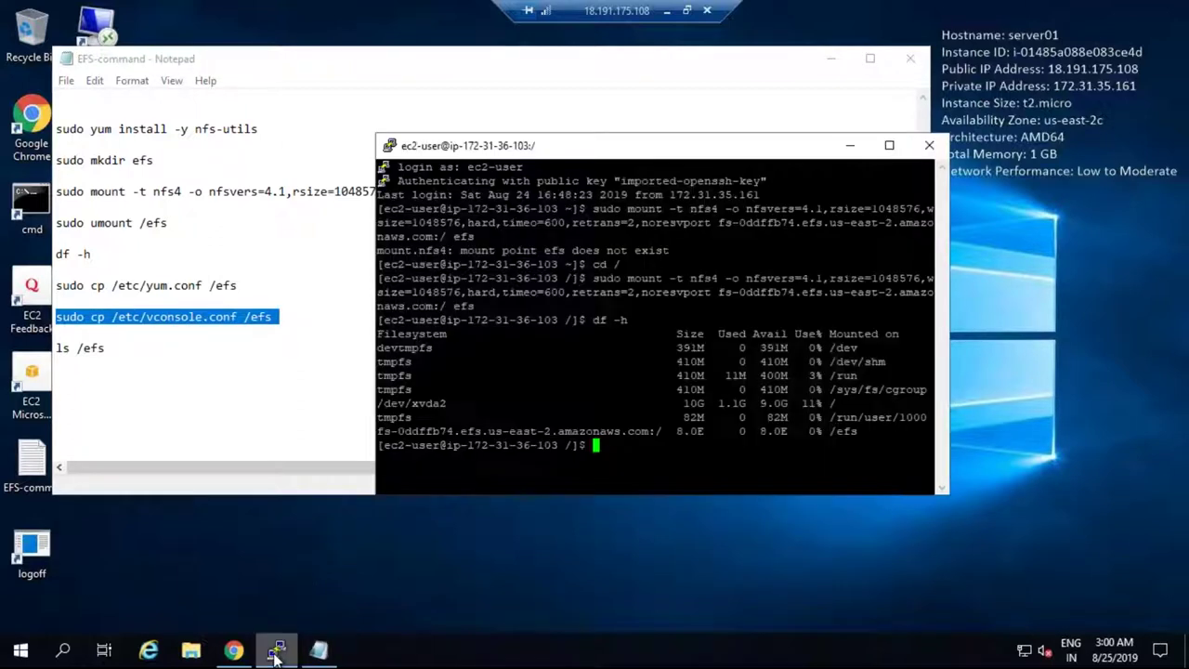
{"action": "right_click", "coordinate": [597, 446]}
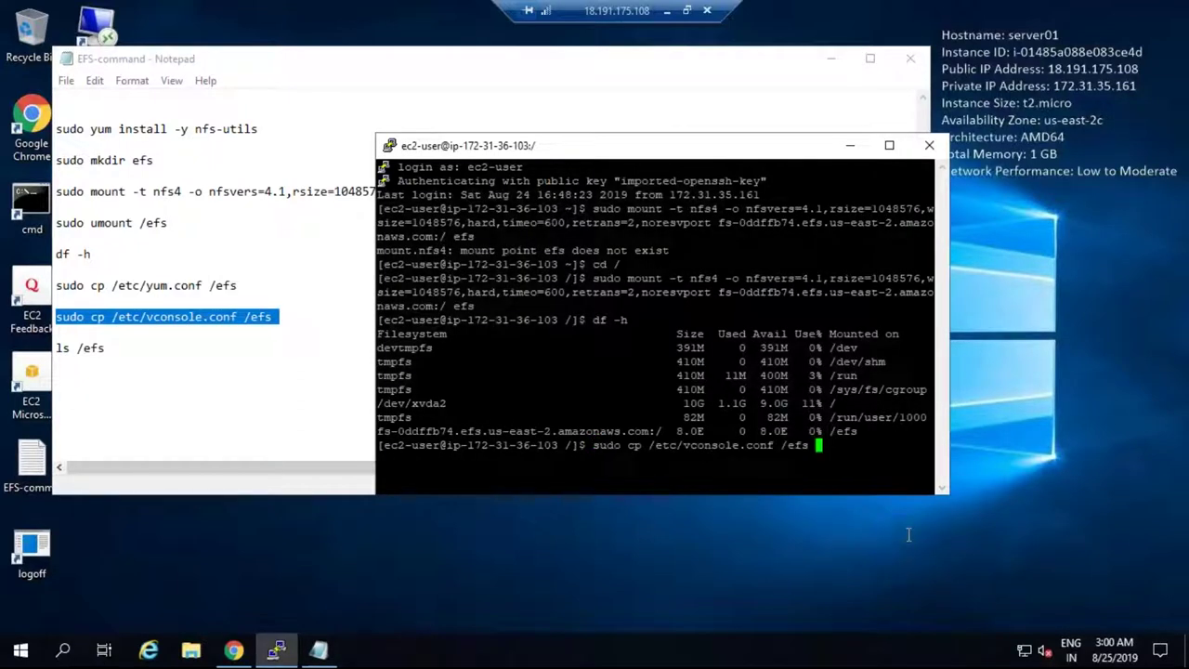
{"action": "key", "text": "Return"}
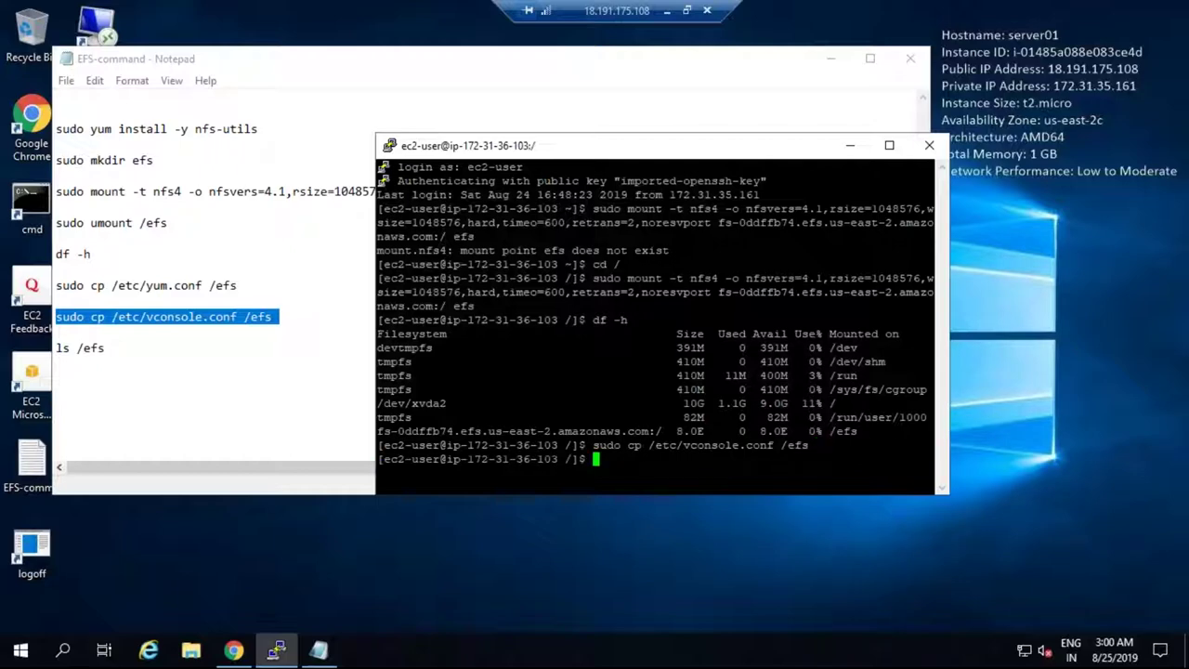
List the contents of the mounted directory with ls /efs and inspect the result.
{"action": "type", "text": "ls /efs"}
{"action": "key", "text": "Return"}
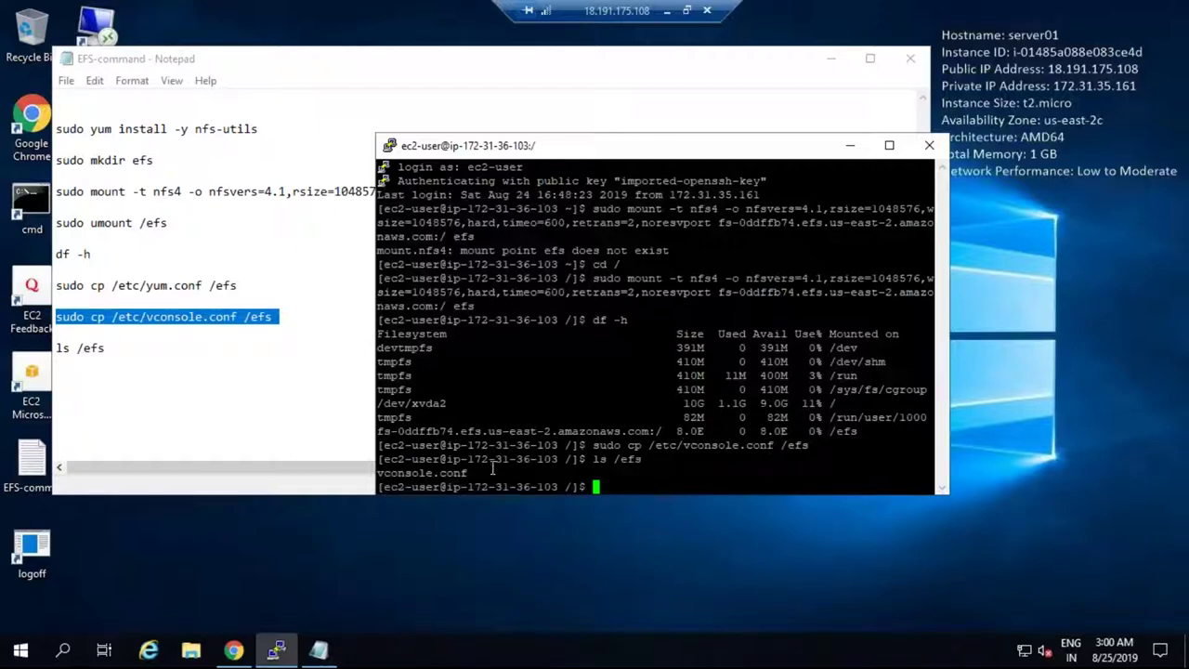
{"action": "left_click_drag", "start_coordinate": [479, 472], "coordinate": [551, 545]}
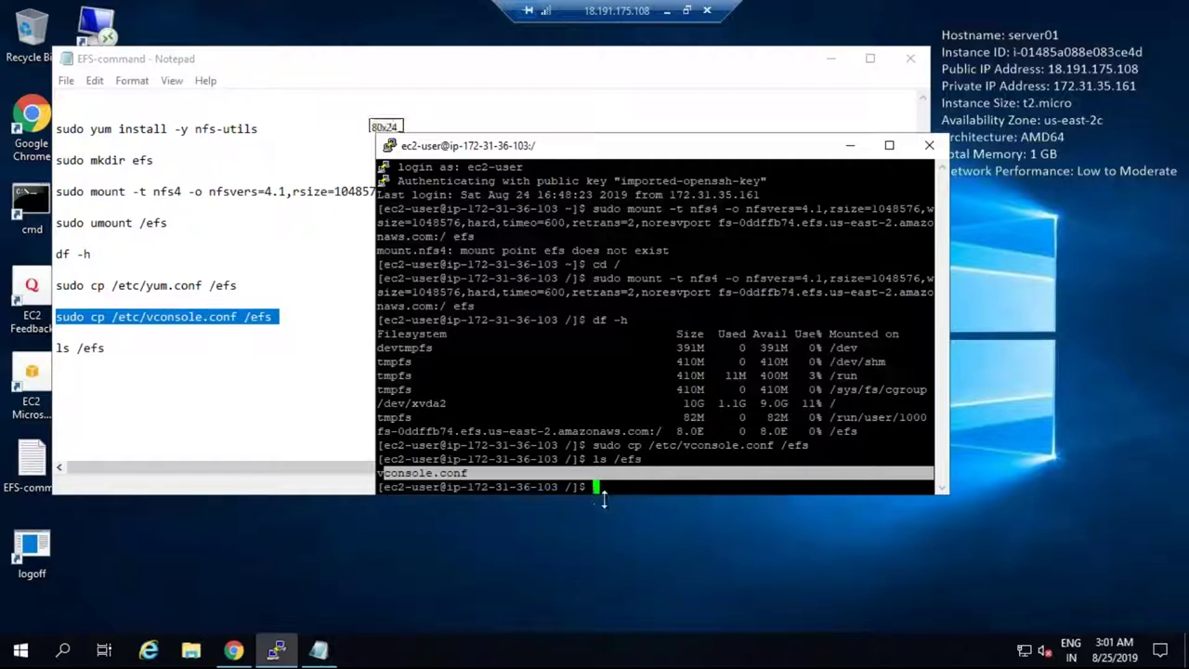
{"action": "left_click", "coordinate": [600, 488]}
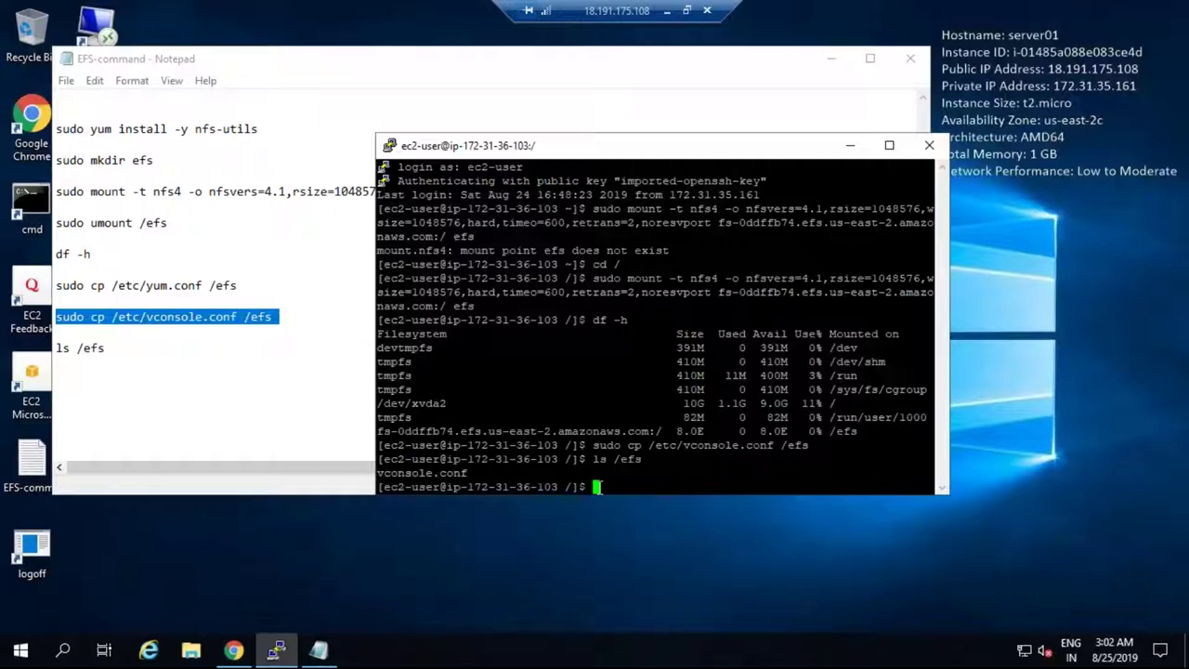
Minimize PuTTY and Notepad, switch to Chrome and close the Amazon EC2 mount instructions on the EFS file systems page.
{"action": "left_click", "coordinate": [667, 11]}
{"action": "left_click", "coordinate": [279, 657]}
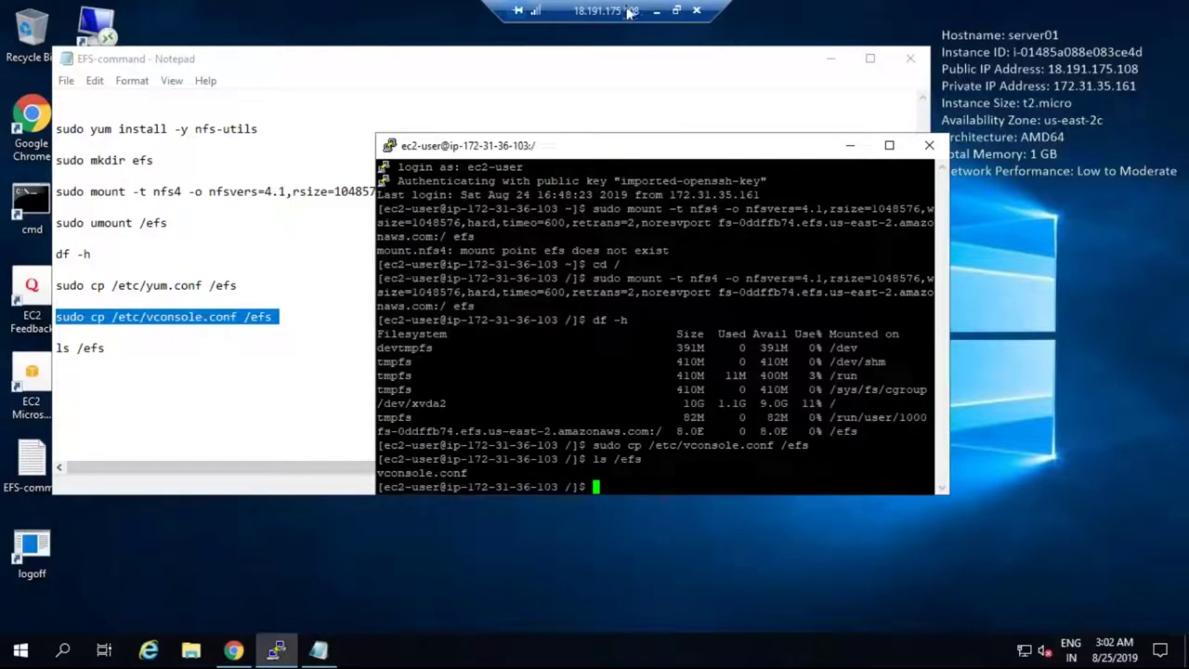
{"action": "left_click", "coordinate": [849, 146]}
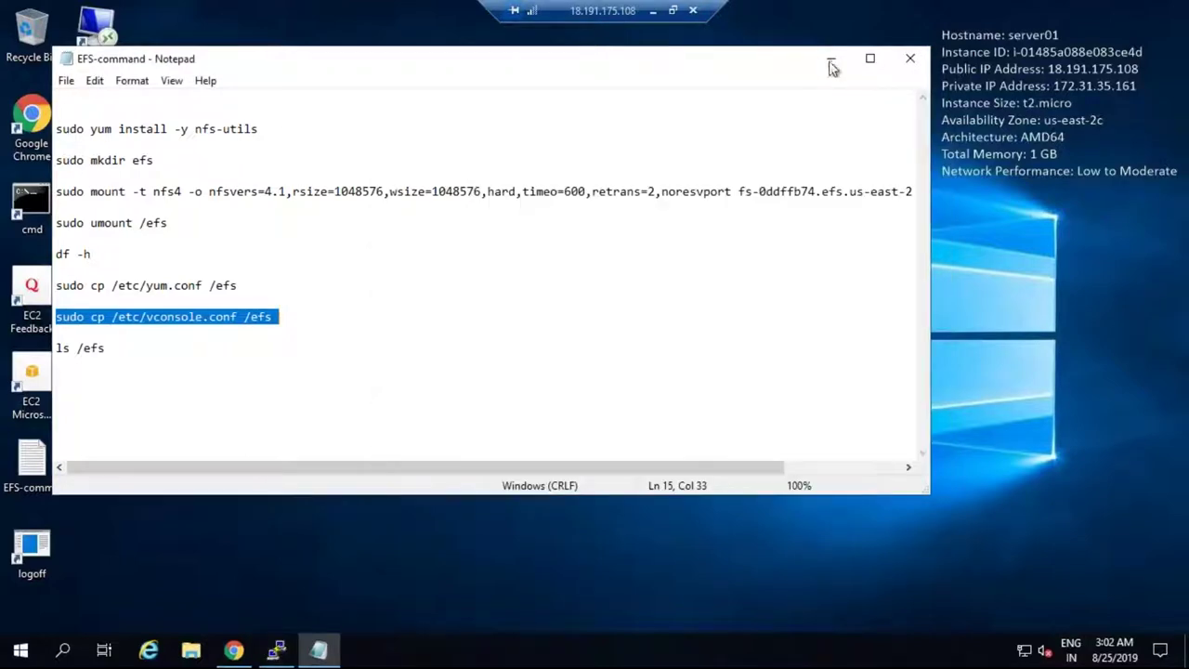
{"action": "left_click", "coordinate": [832, 62]}
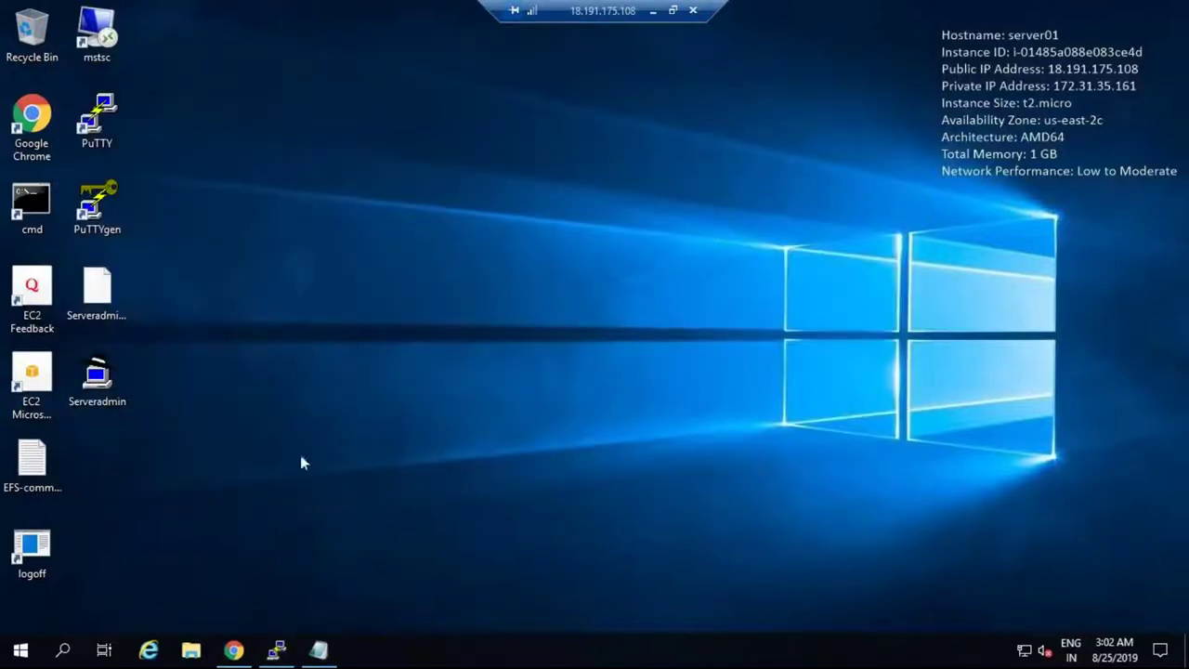
{"action": "left_click", "coordinate": [233, 650]}
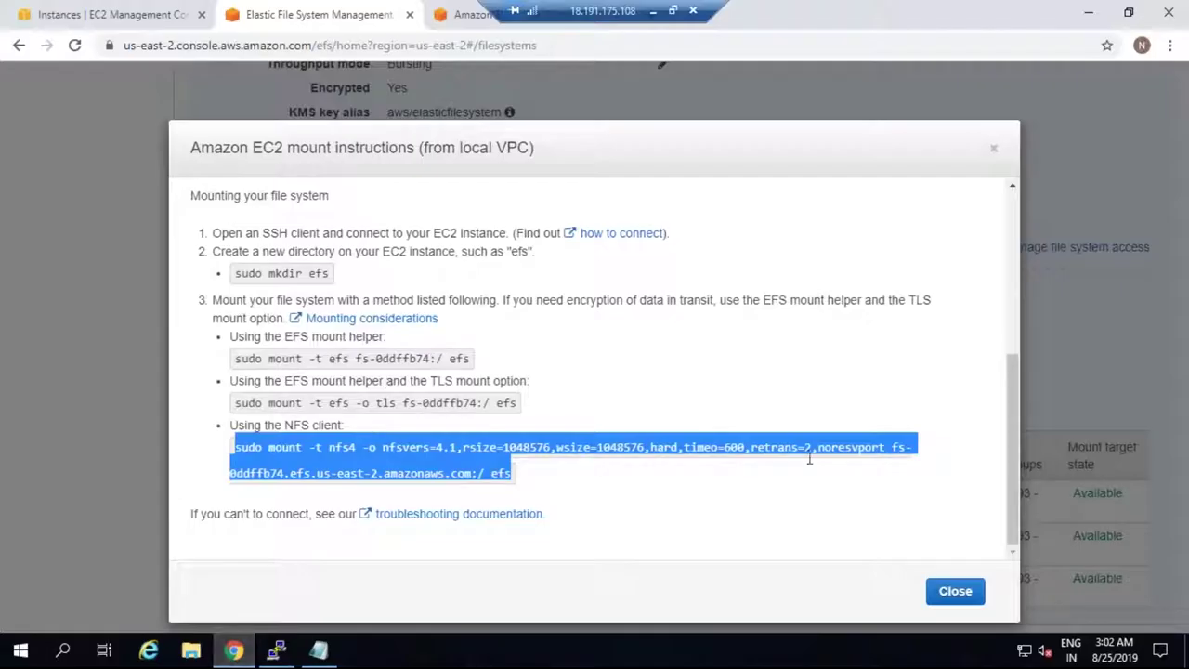
{"action": "left_click", "coordinate": [943, 597]}
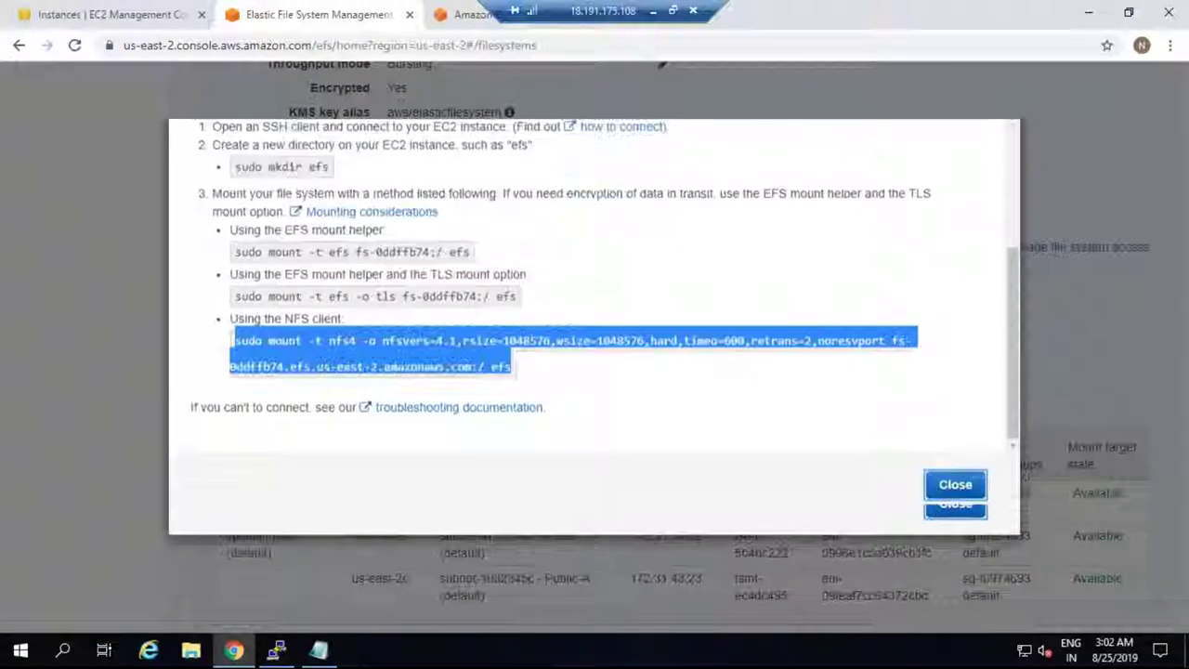
{"action": "scroll", "coordinate": [704, 363], "scroll_direction": "up", "scroll_amount": 1}
{"action": "scroll", "coordinate": [704, 362], "scroll_direction": "up", "scroll_amount": 3}
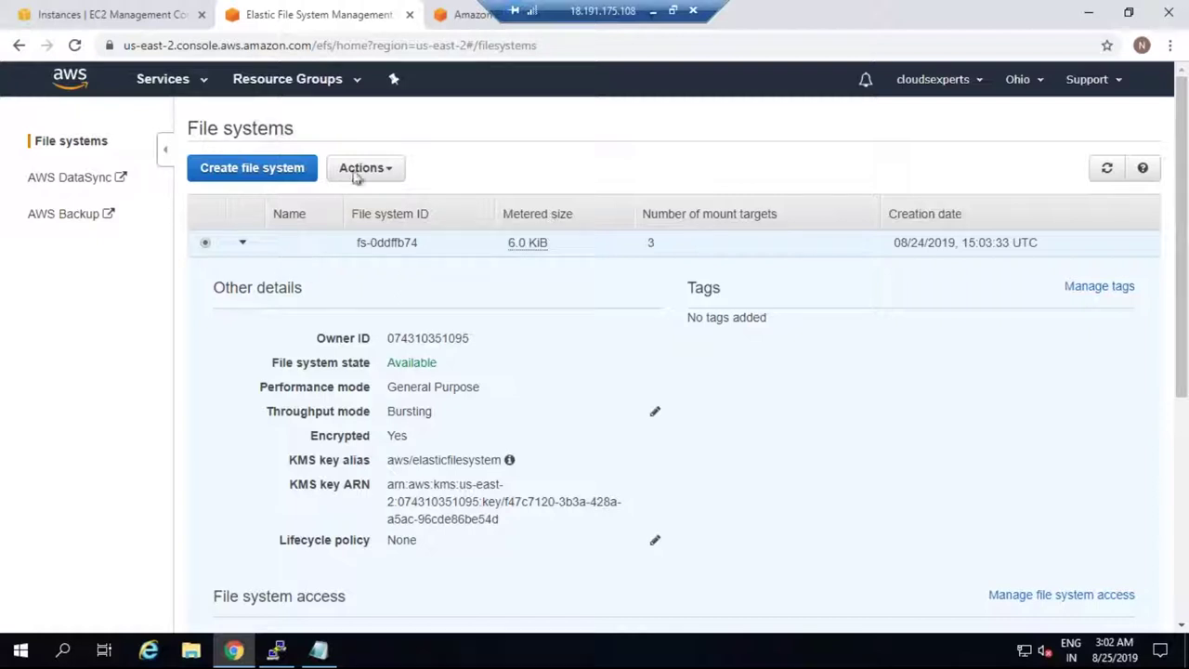
Open the Amazon FSx service and start creating a file system with the Amazon FSx for Windows File Server type.
{"action": "left_click", "coordinate": [199, 87]}
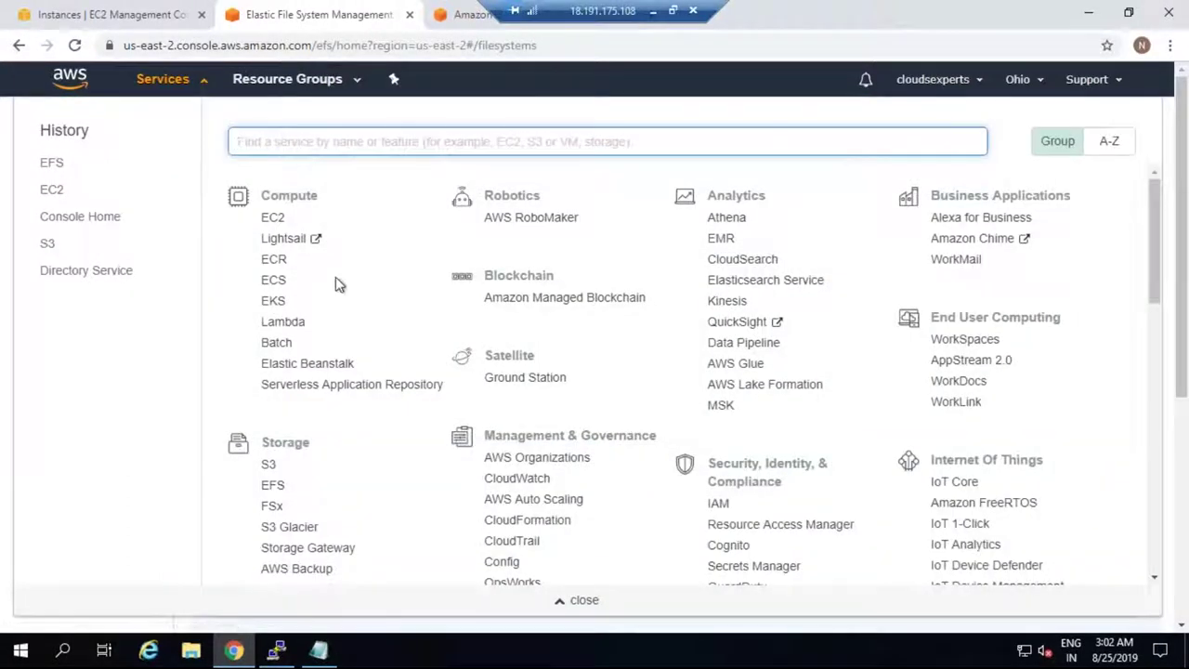
{"action": "left_click", "coordinate": [1172, 170]}
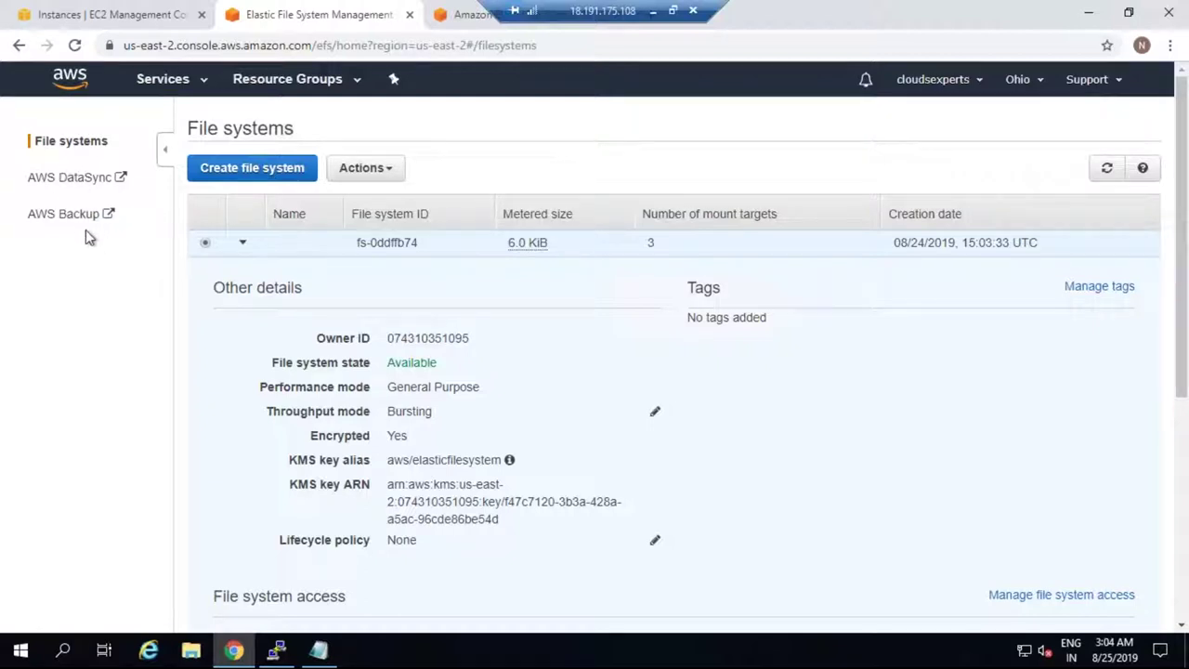
{"action": "left_click", "coordinate": [203, 85]}
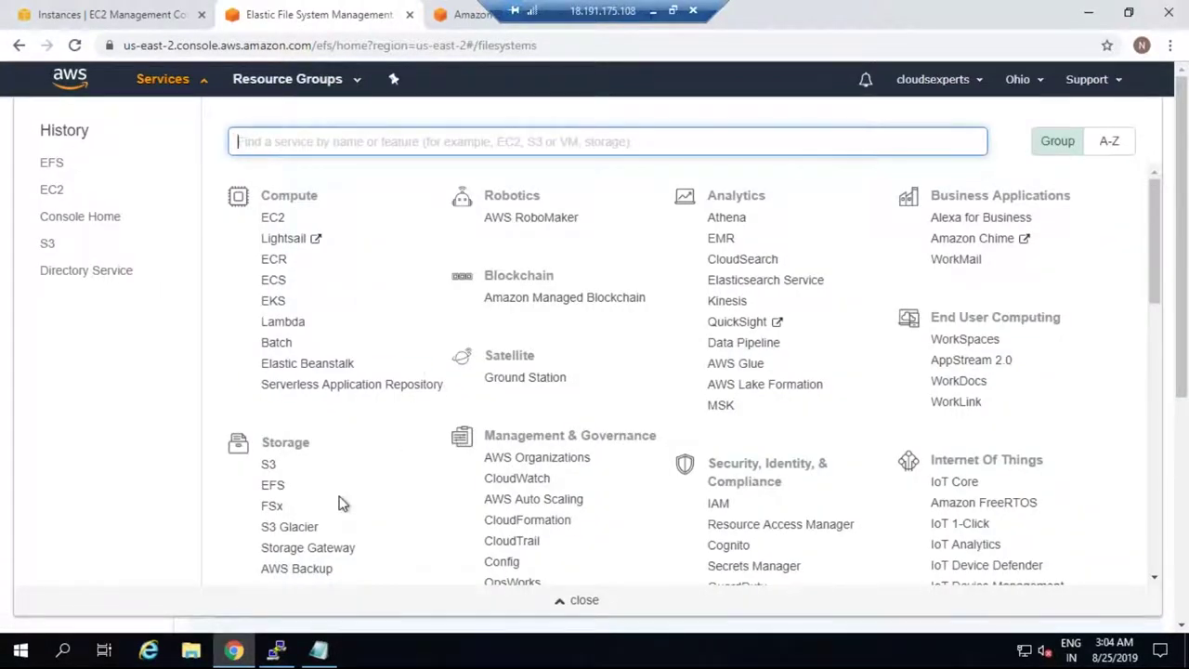
{"action": "left_click", "coordinate": [271, 507]}
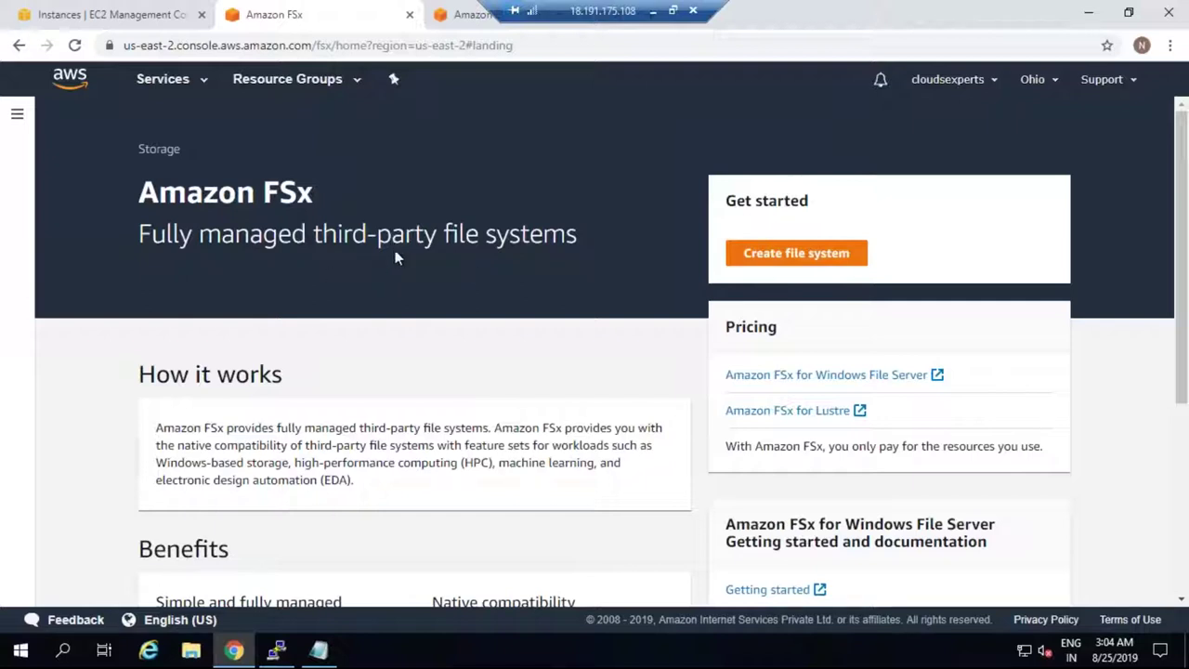
{"action": "left_click", "coordinate": [779, 260]}
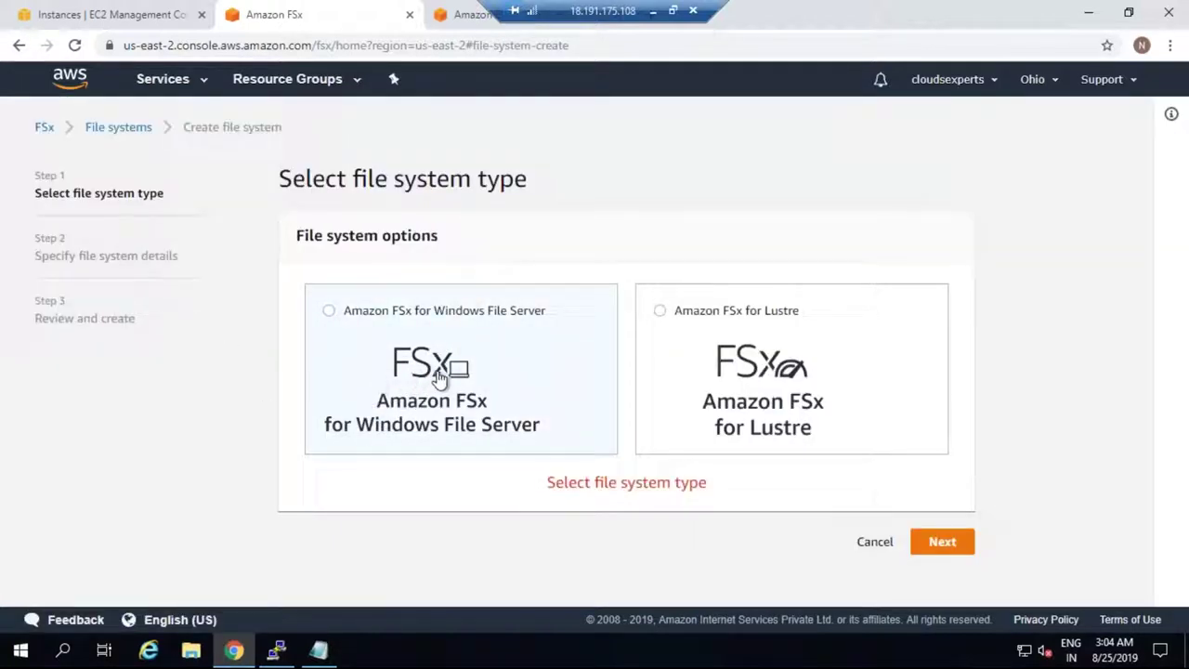
{"action": "left_click", "coordinate": [331, 311]}
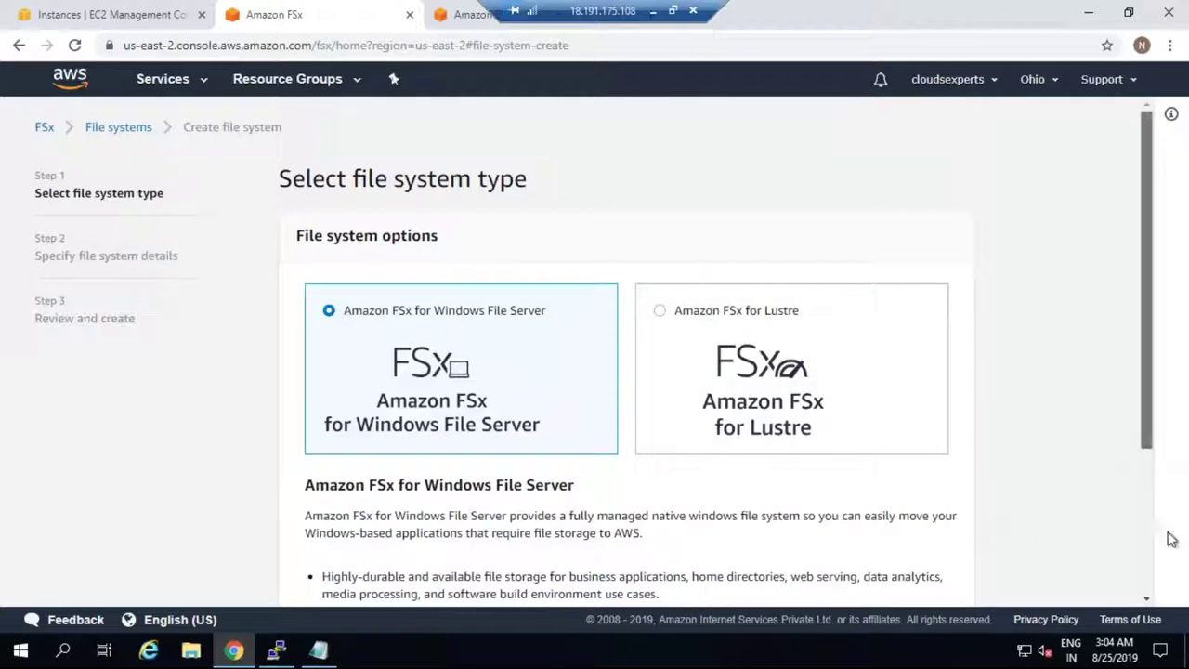
Proceed with the Windows File Server type and name the file system fsce01.
{"action": "scroll", "coordinate": [1170, 550], "scroll_direction": "down", "scroll_amount": 3}
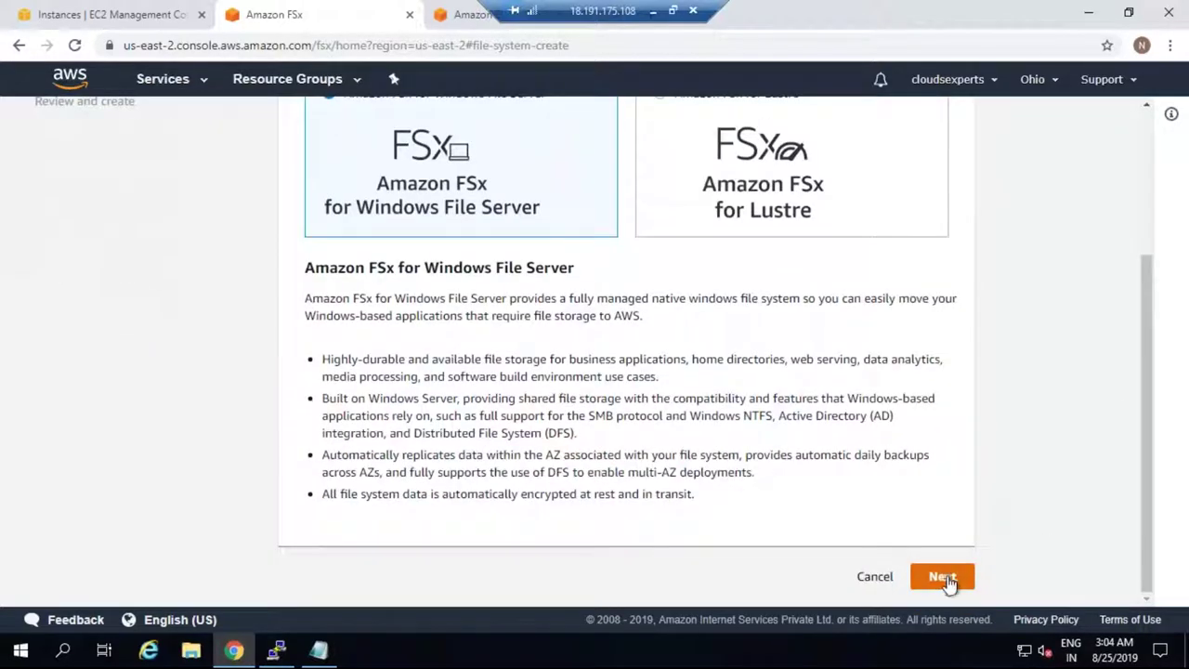
{"action": "left_click", "coordinate": [943, 578]}
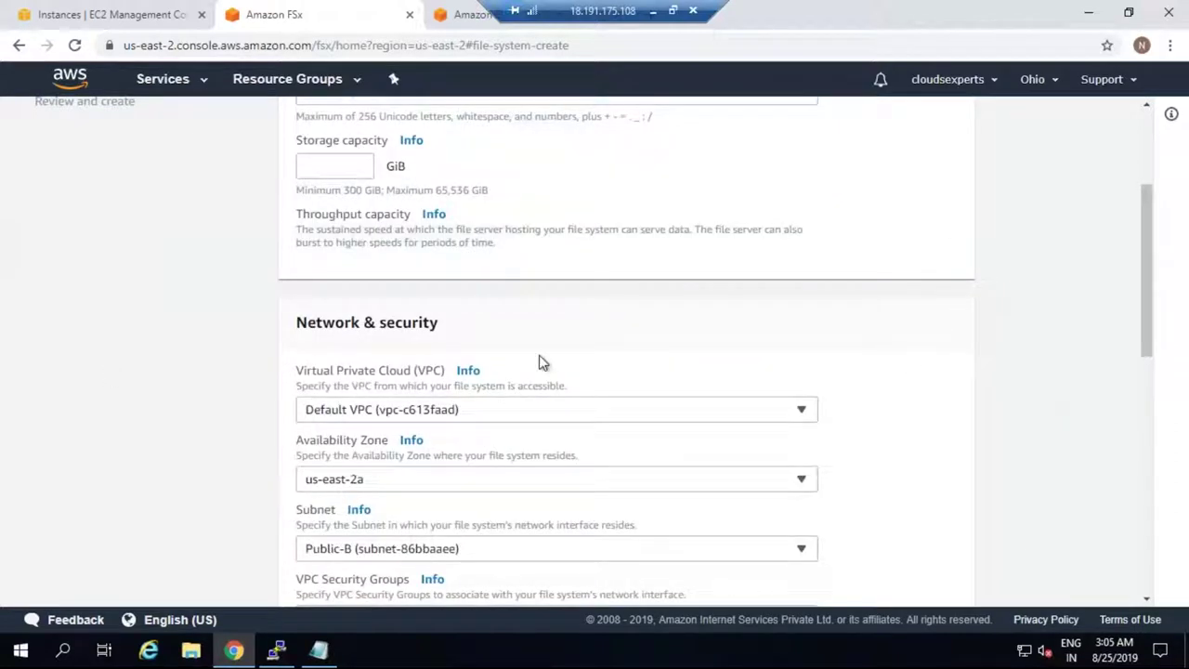
{"action": "scroll", "coordinate": [543, 362], "scroll_direction": "up", "scroll_amount": 3}
{"action": "left_click", "coordinate": [358, 310]}
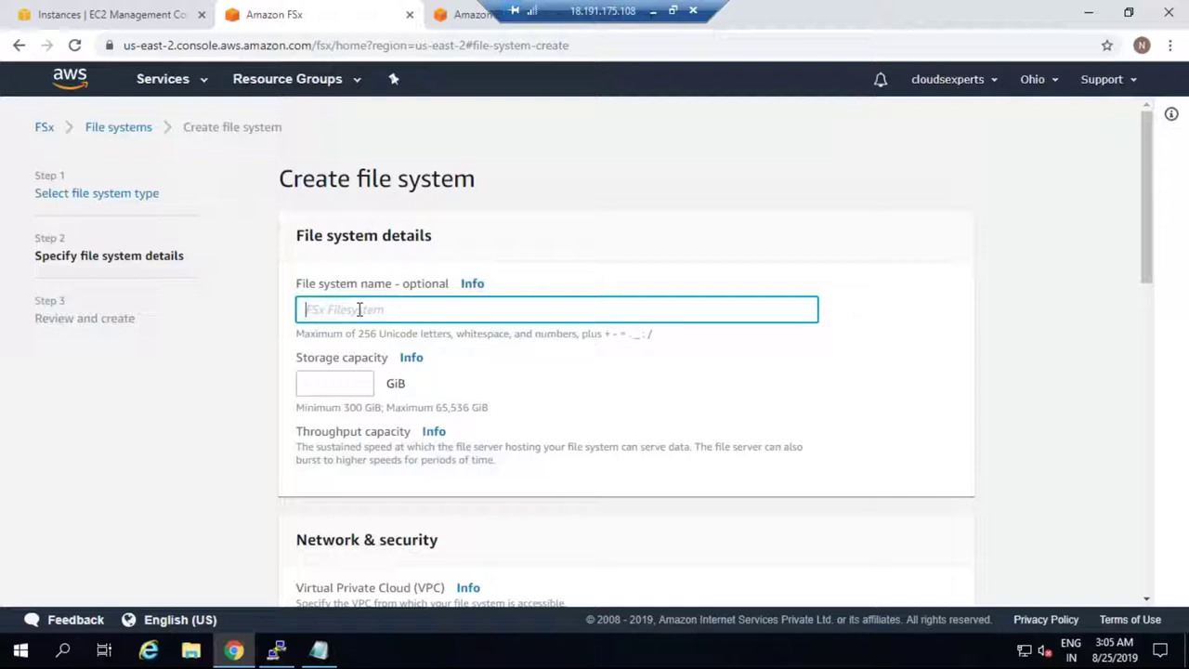
{"action": "type", "text": "fsce01"}
Set the file system's storage capacity to 300 GiB.
{"action": "left_click", "coordinate": [340, 383]}
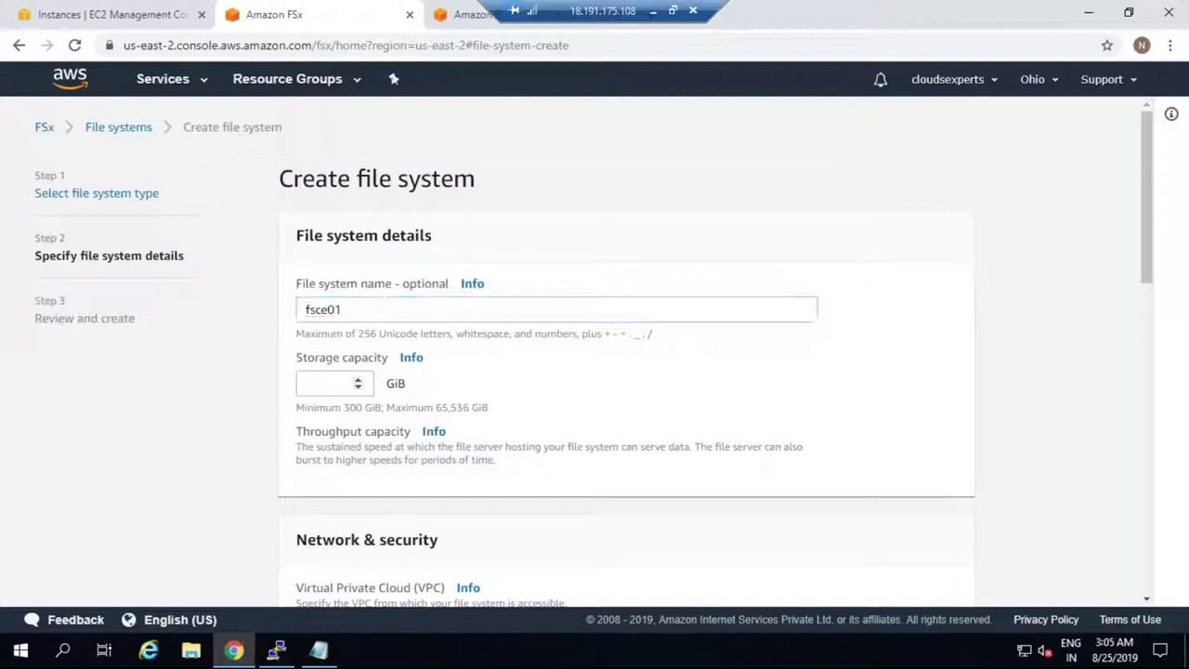
{"action": "left_click", "coordinate": [326, 381]}
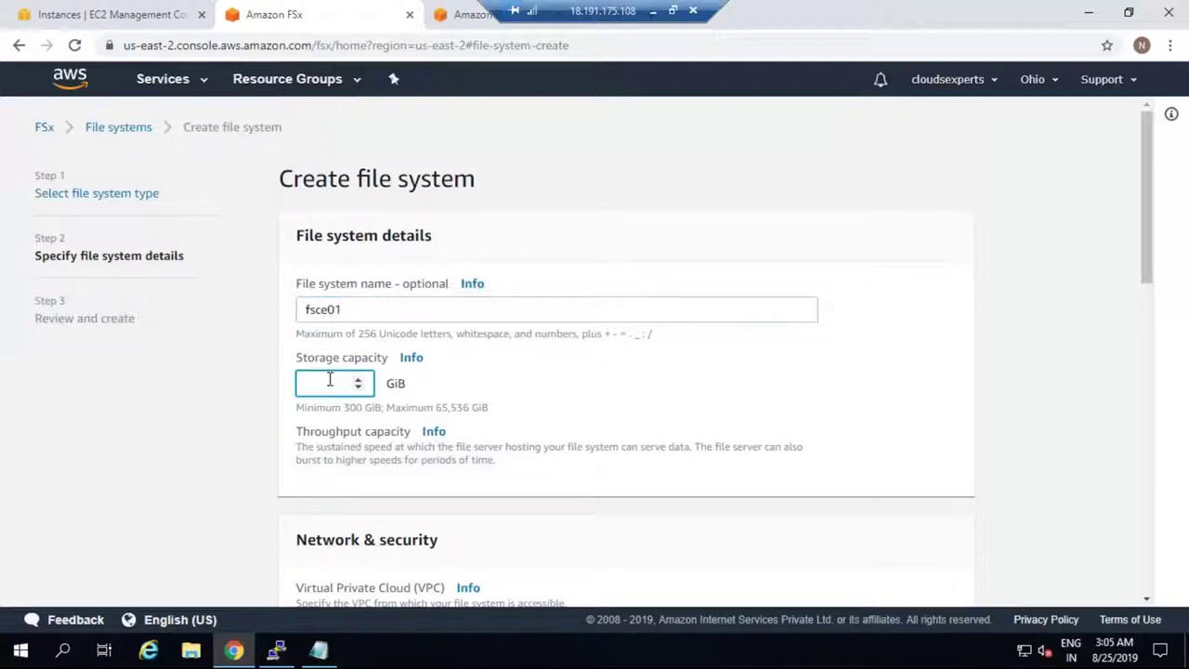
{"action": "type", "text": "100"}
{"action": "key", "text": "BackSpace"}
{"action": "key", "text": "BackSpace"}
{"action": "key", "text": "BackSpace"}
{"action": "type", "text": "3000"}
{"action": "key", "text": "BackSpace"}
{"action": "left_click", "coordinate": [650, 419]}
Choose us-east-2c as the Availability Zone in the network and security settings.
{"action": "scroll", "coordinate": [650, 422], "scroll_direction": "down", "scroll_amount": 1}
{"action": "scroll", "coordinate": [650, 421], "scroll_direction": "down", "scroll_amount": 2}
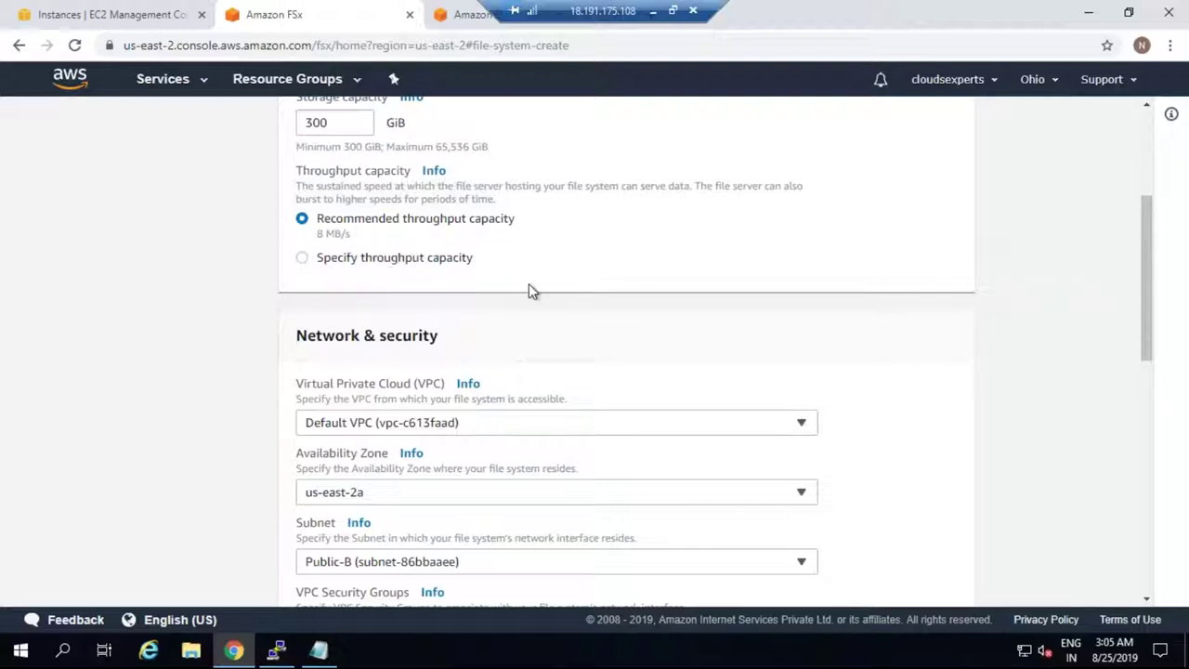
{"action": "scroll", "coordinate": [521, 288], "scroll_direction": "down", "scroll_amount": 2}
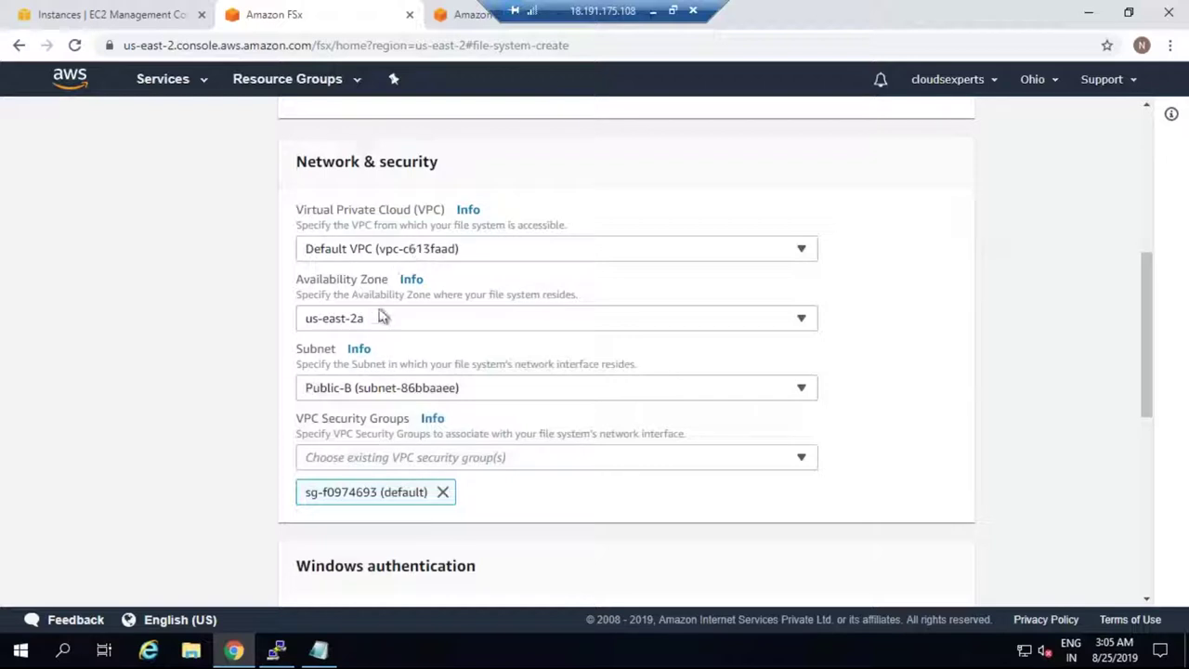
{"action": "left_click", "coordinate": [801, 317]}
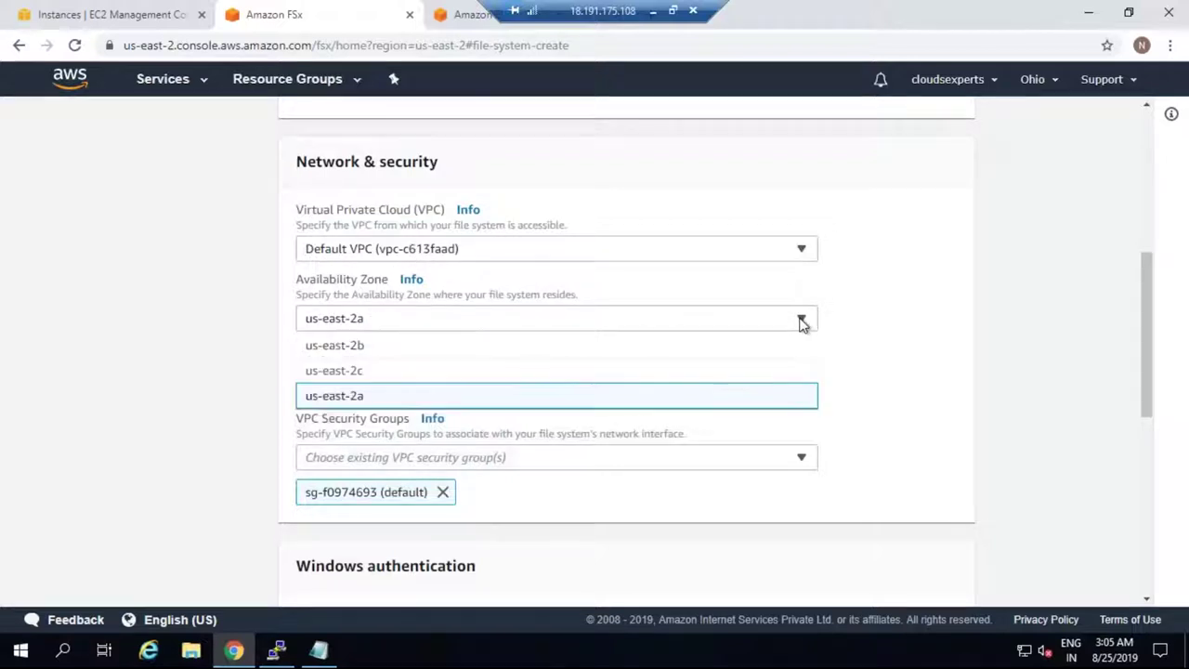
{"action": "left_click", "coordinate": [375, 372]}
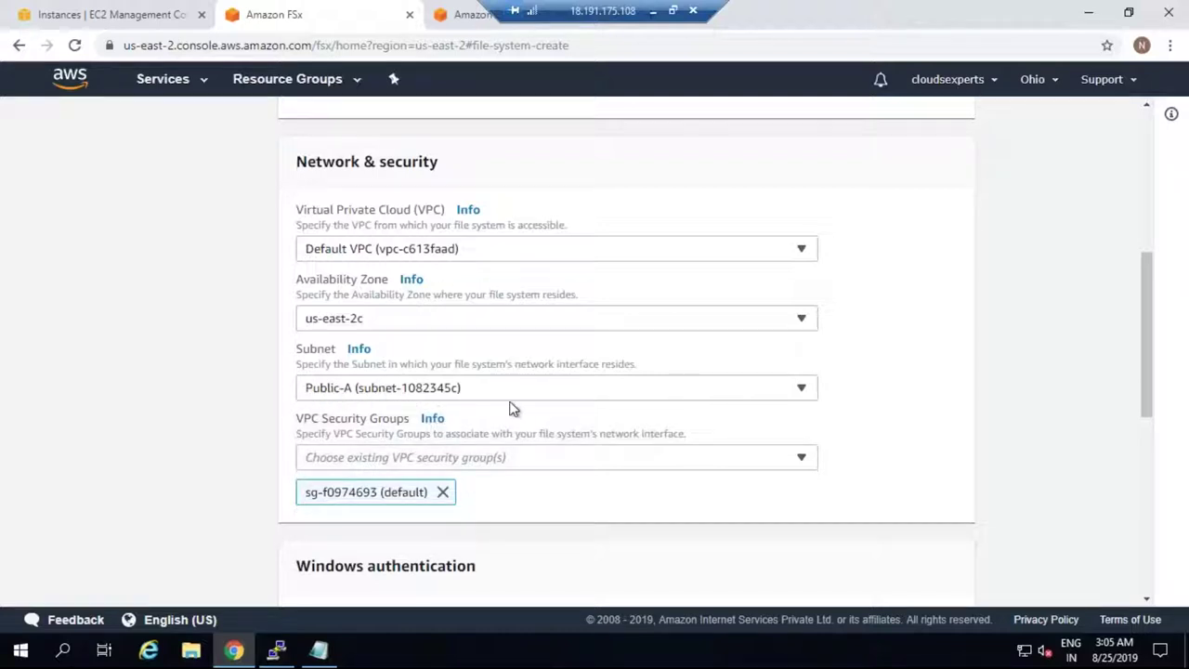
Switch Windows authentication to Self-managed Microsoft Active Directory and examine the domain, DNS and service account fields it requires.
{"action": "scroll", "coordinate": [512, 409], "scroll_direction": "down", "scroll_amount": 2}
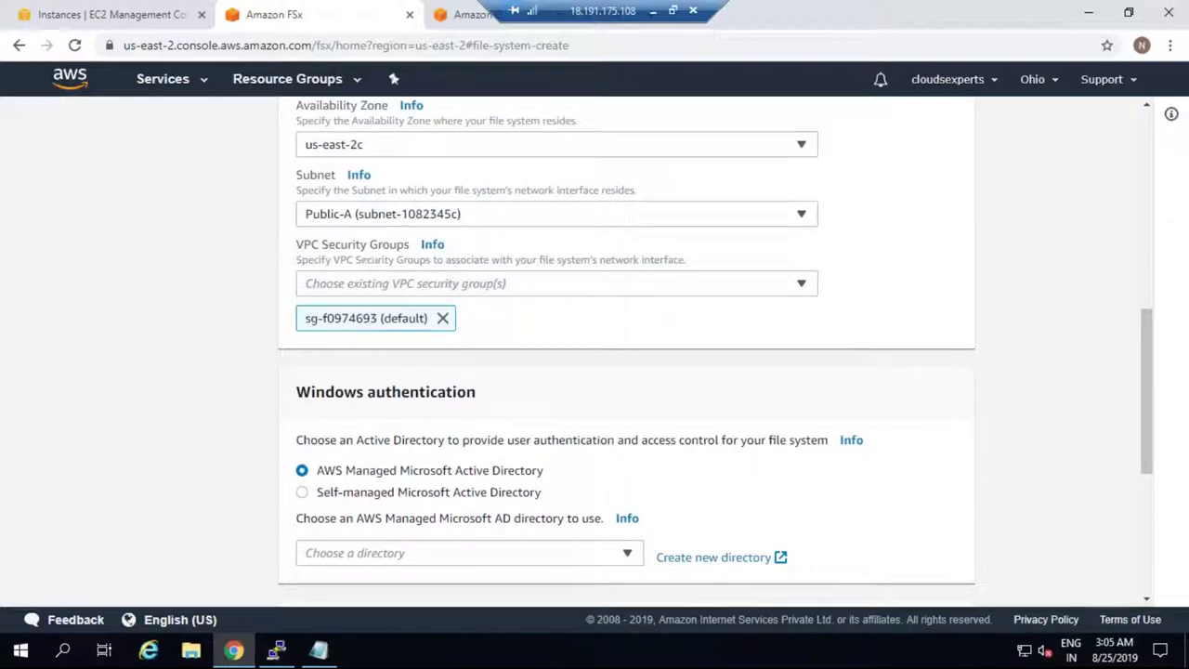
{"action": "scroll", "coordinate": [548, 275], "scroll_direction": "up", "scroll_amount": 2}
{"action": "scroll", "coordinate": [548, 275], "scroll_direction": "down", "scroll_amount": 2}
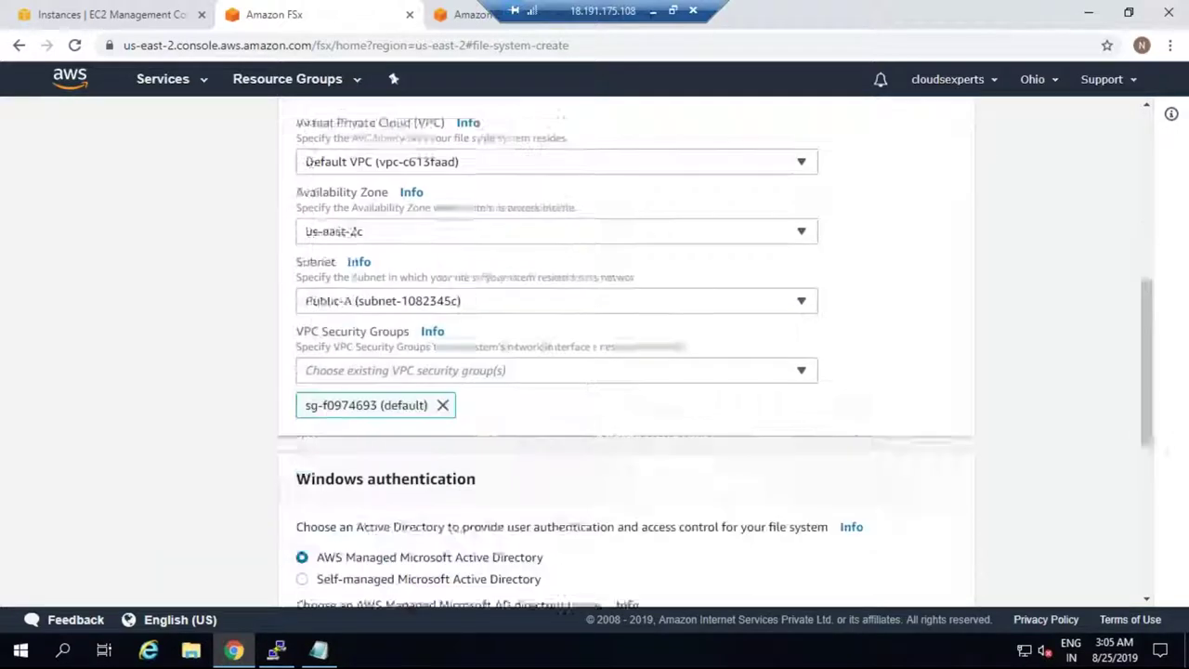
{"action": "scroll", "coordinate": [549, 274], "scroll_direction": "down", "scroll_amount": 1}
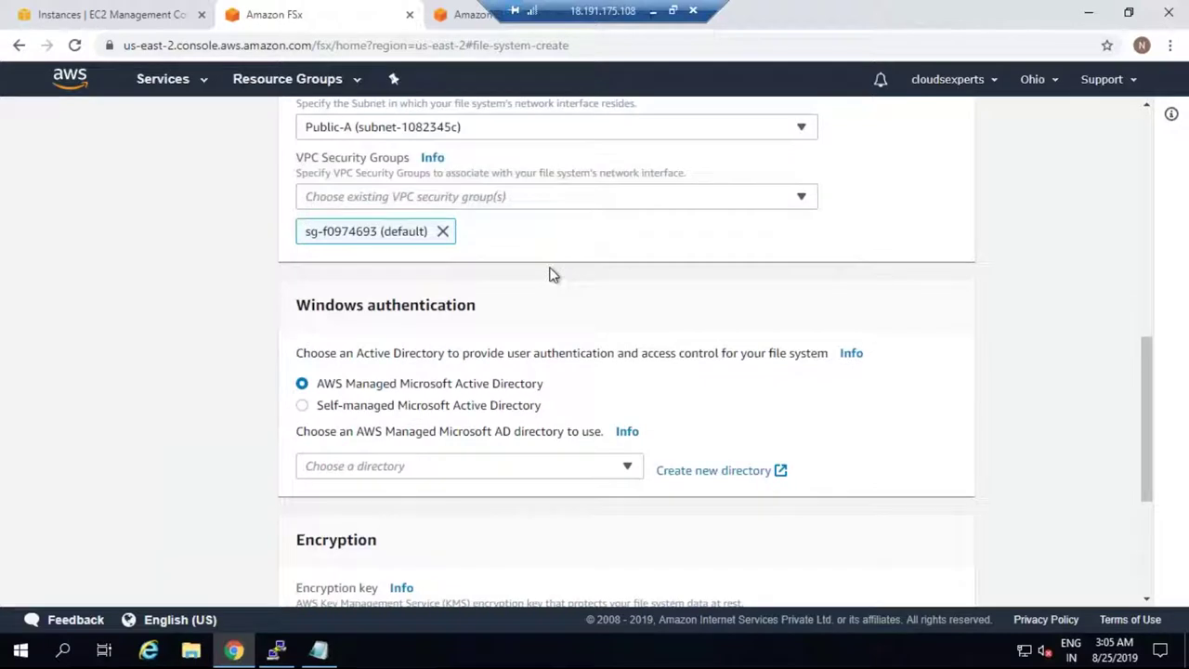
{"action": "scroll", "coordinate": [549, 274], "scroll_direction": "down", "scroll_amount": 1}
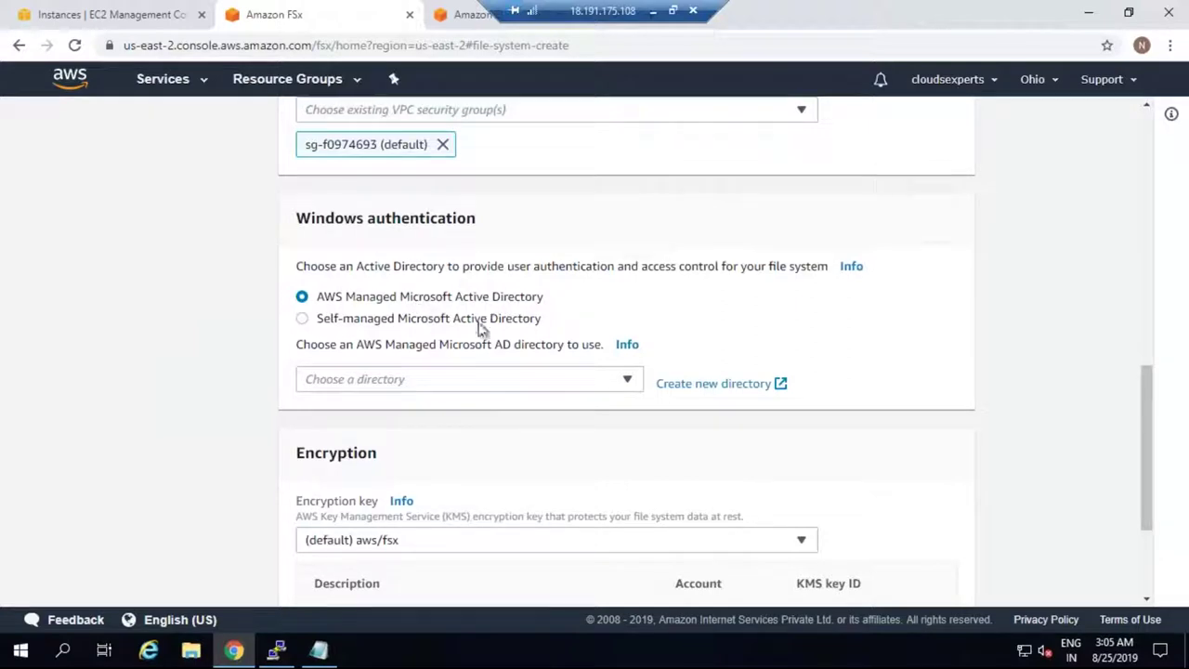
{"action": "left_click", "coordinate": [303, 319]}
{"action": "left_click", "coordinate": [362, 398]}
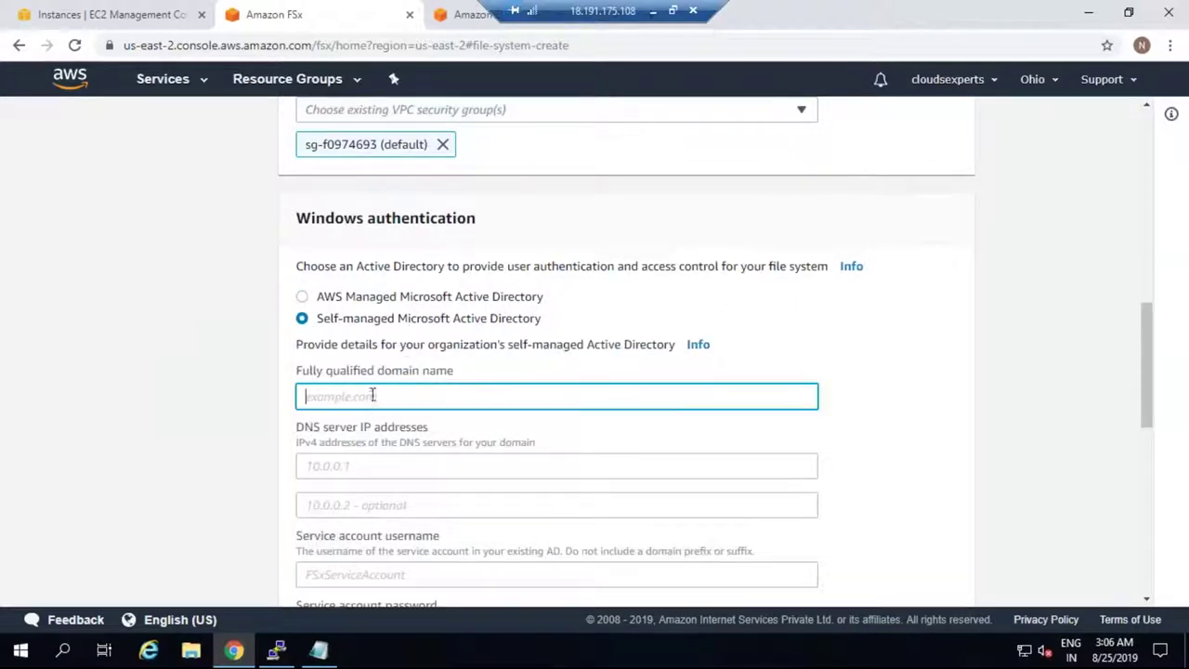
{"action": "scroll", "coordinate": [446, 386], "scroll_direction": "down", "scroll_amount": 2}
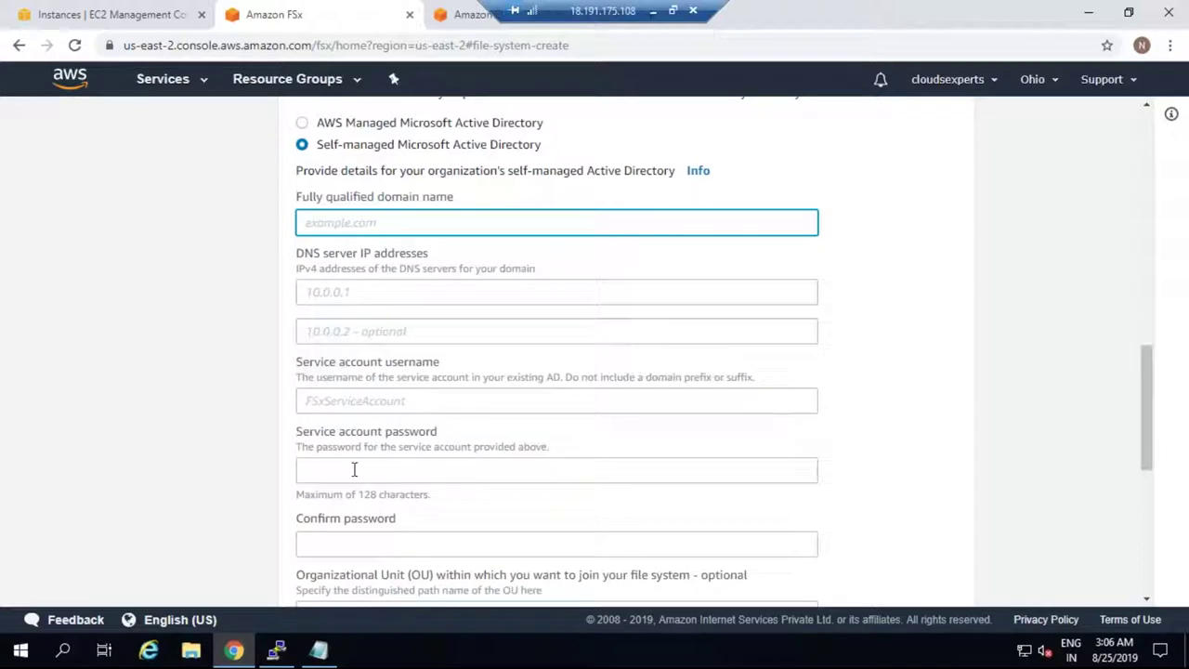
{"action": "scroll", "coordinate": [332, 507], "scroll_direction": "down", "scroll_amount": 2}
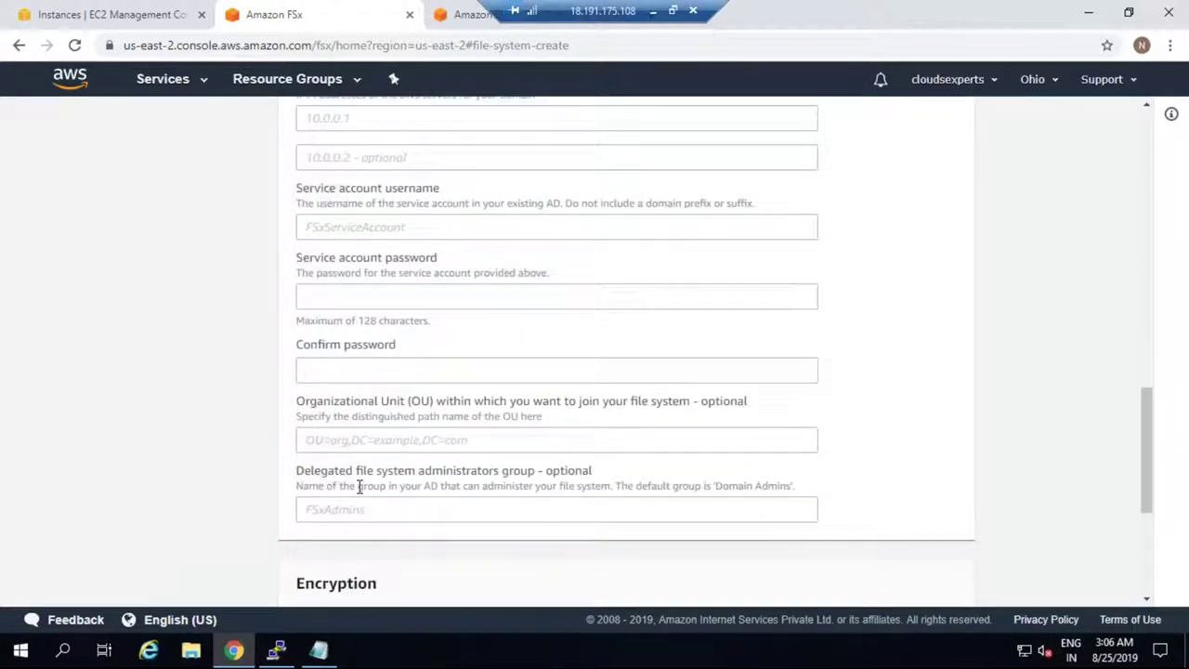
{"action": "scroll", "coordinate": [440, 441], "scroll_direction": "up", "scroll_amount": 5}
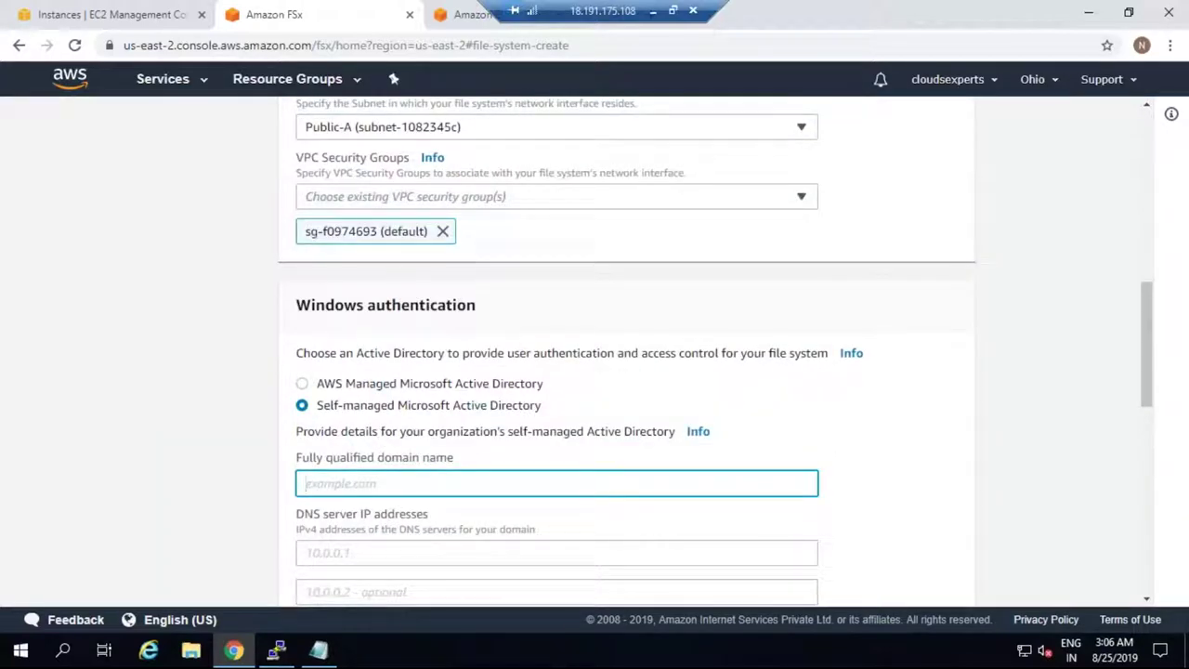
Set Windows authentication to AWS Managed Microsoft Active Directory with the demoad01.com directory.
{"action": "left_click", "coordinate": [304, 386]}
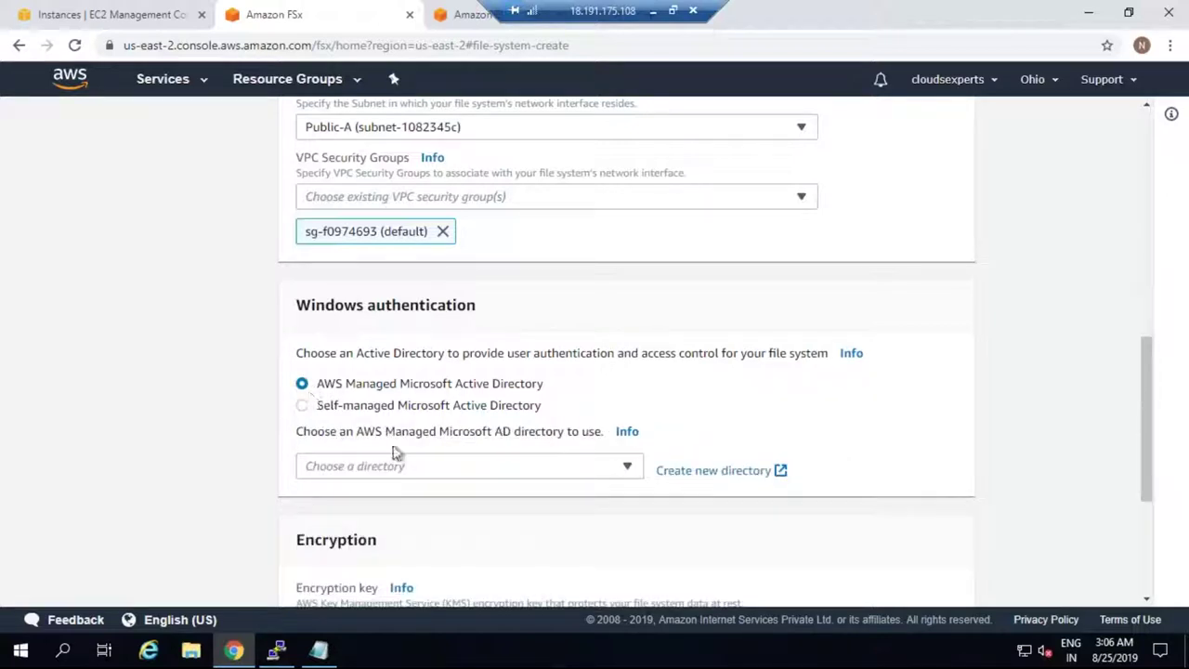
{"action": "left_click", "coordinate": [628, 469]}
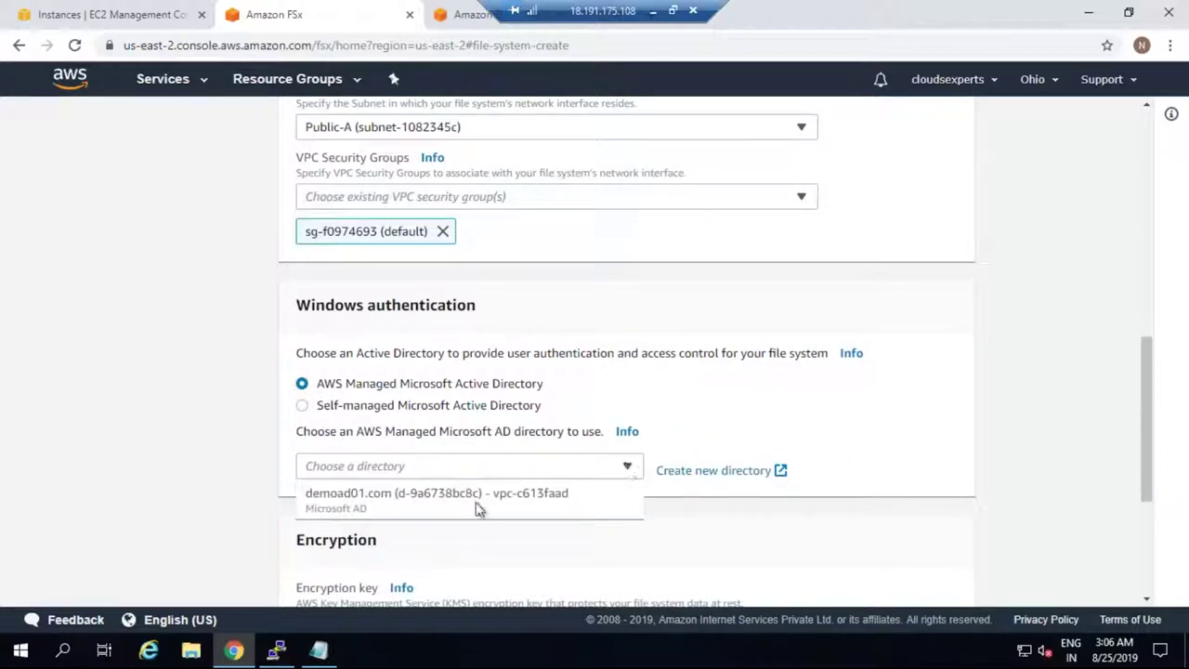
{"action": "left_click", "coordinate": [363, 506]}
{"action": "scroll", "coordinate": [362, 479], "scroll_direction": "down", "scroll_amount": 2}
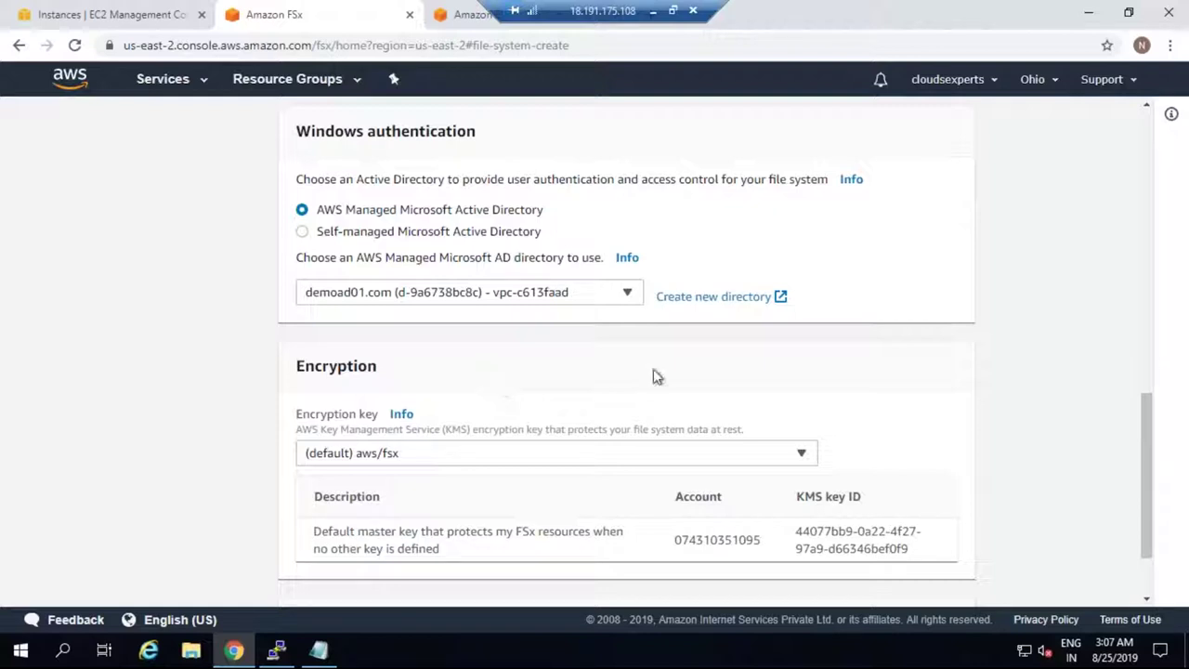
{"action": "left_click", "coordinate": [307, 232]}
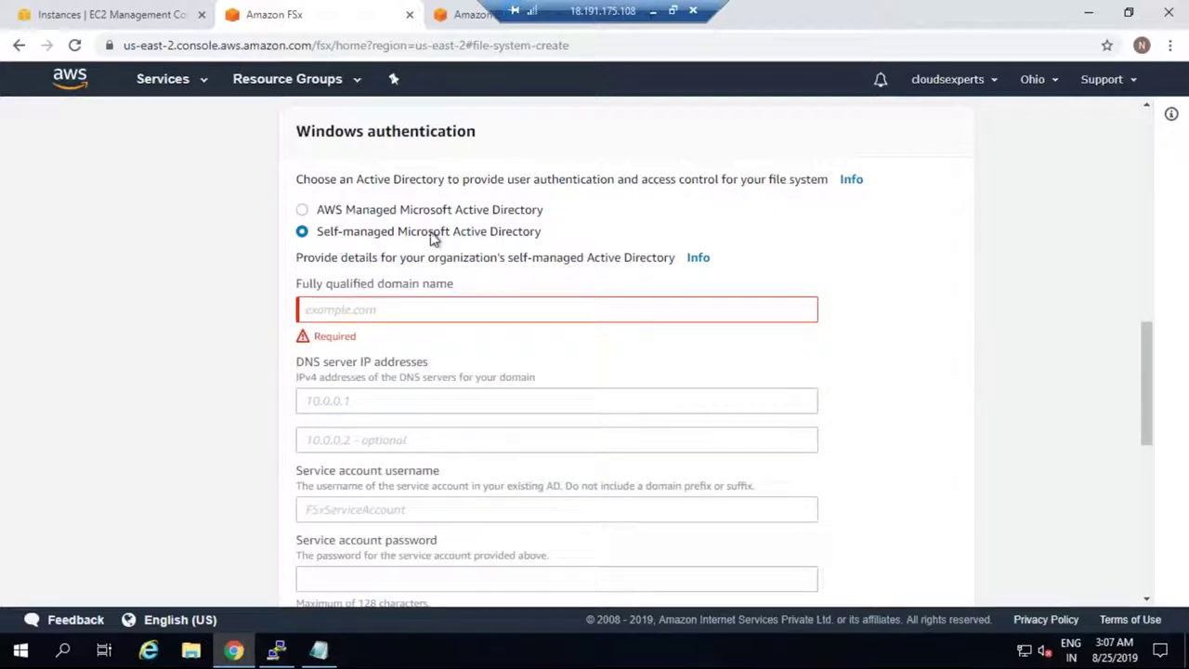
{"action": "left_click", "coordinate": [304, 211]}
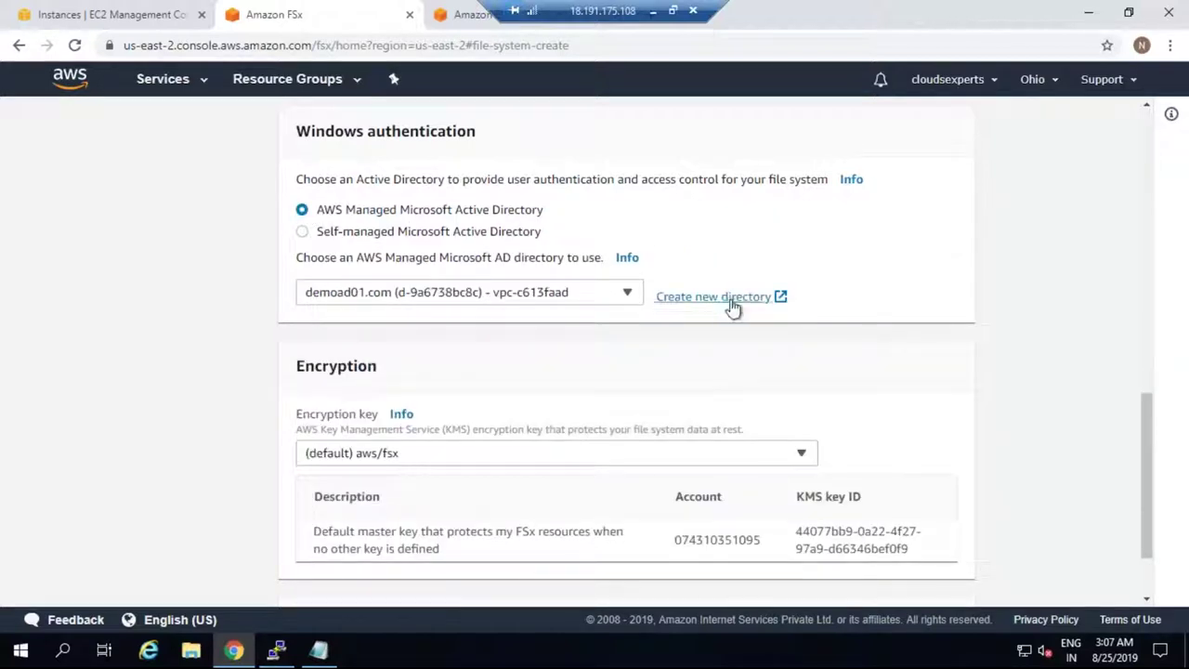
Expand the optional maintenance preferences and examine the backup window, backup retention and weekly maintenance settings.
{"action": "scroll", "coordinate": [744, 307], "scroll_direction": "down", "scroll_amount": 1}
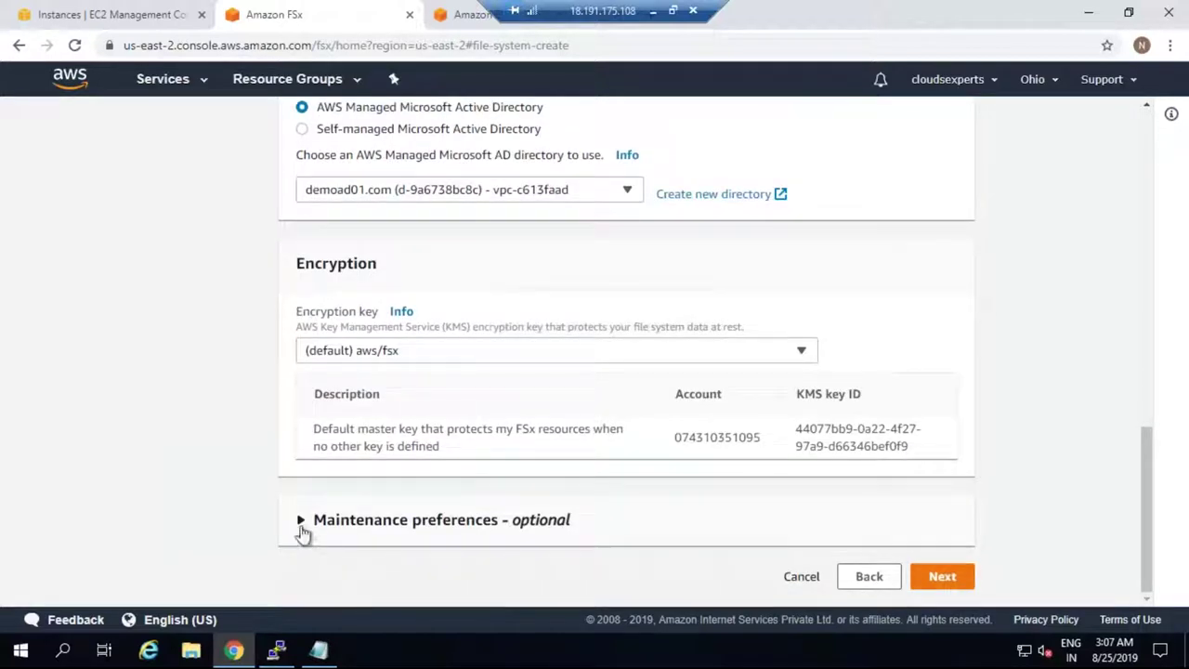
{"action": "left_click", "coordinate": [303, 523]}
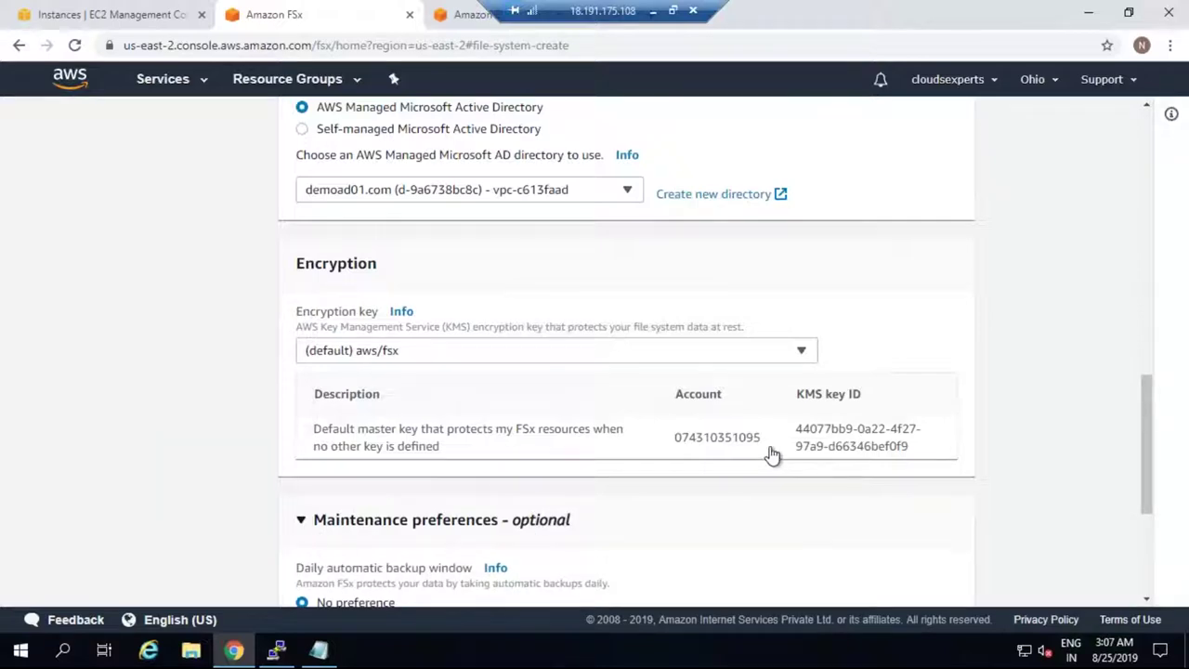
{"action": "scroll", "coordinate": [772, 455], "scroll_direction": "down", "scroll_amount": 3}
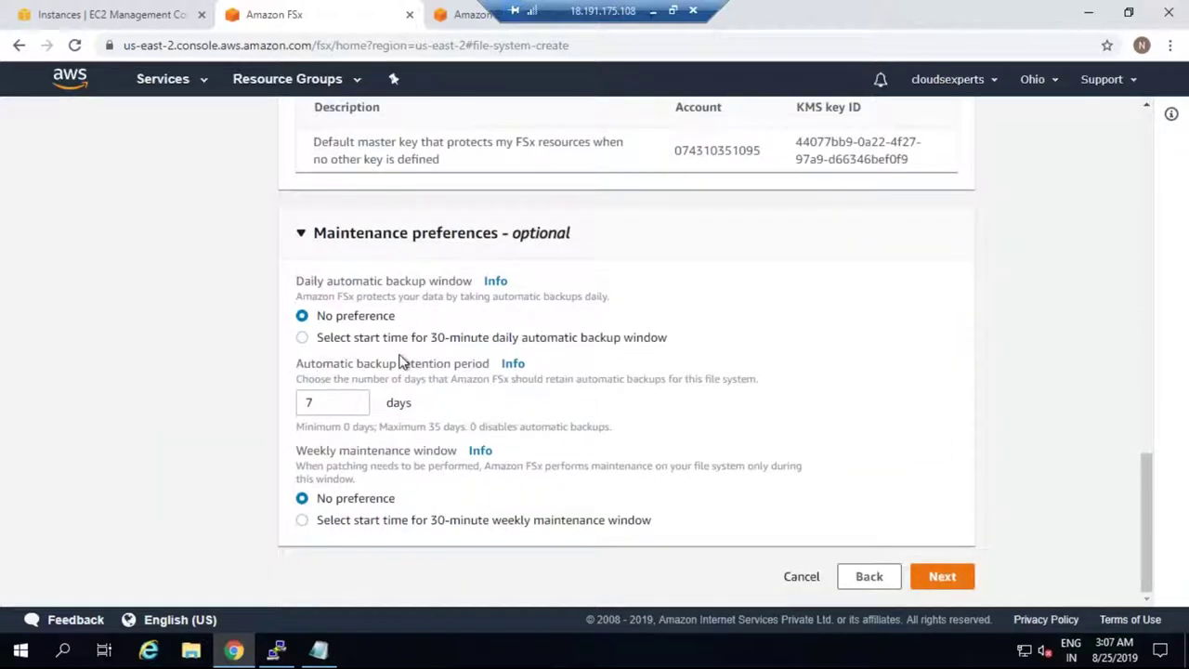
{"action": "double_click", "coordinate": [308, 403]}
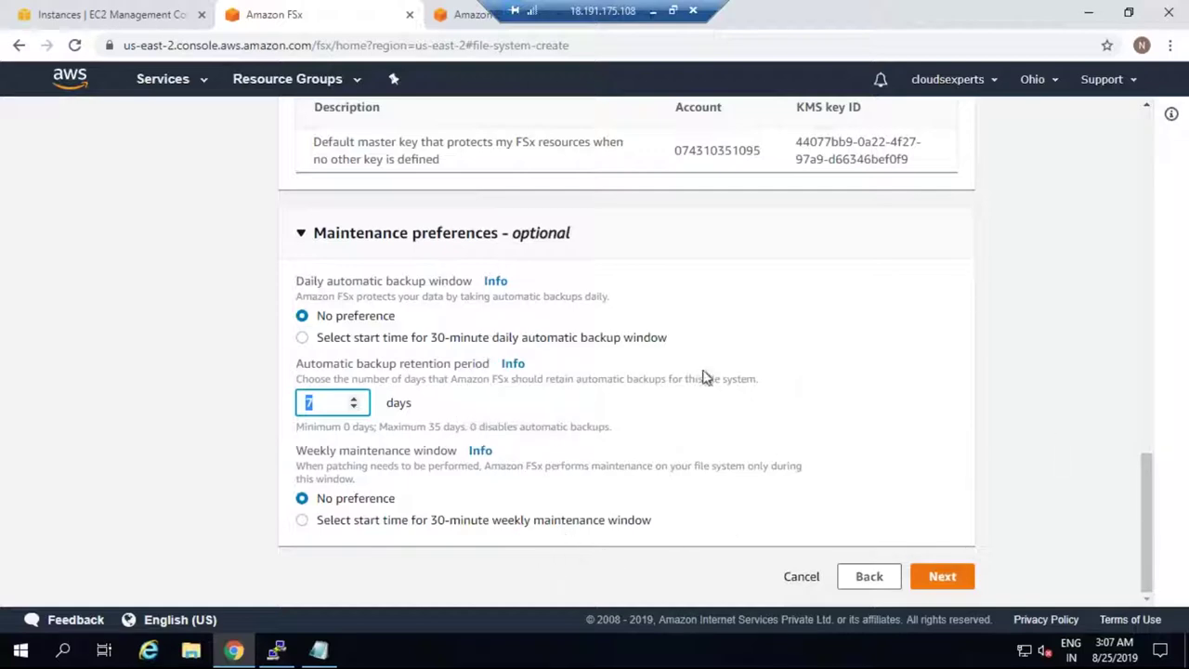
Review the entered file system details, network, Windows authentication and encryption settings, highlighting the words "authentication and access control".
{"action": "scroll", "coordinate": [703, 374], "scroll_direction": "up", "scroll_amount": 4}
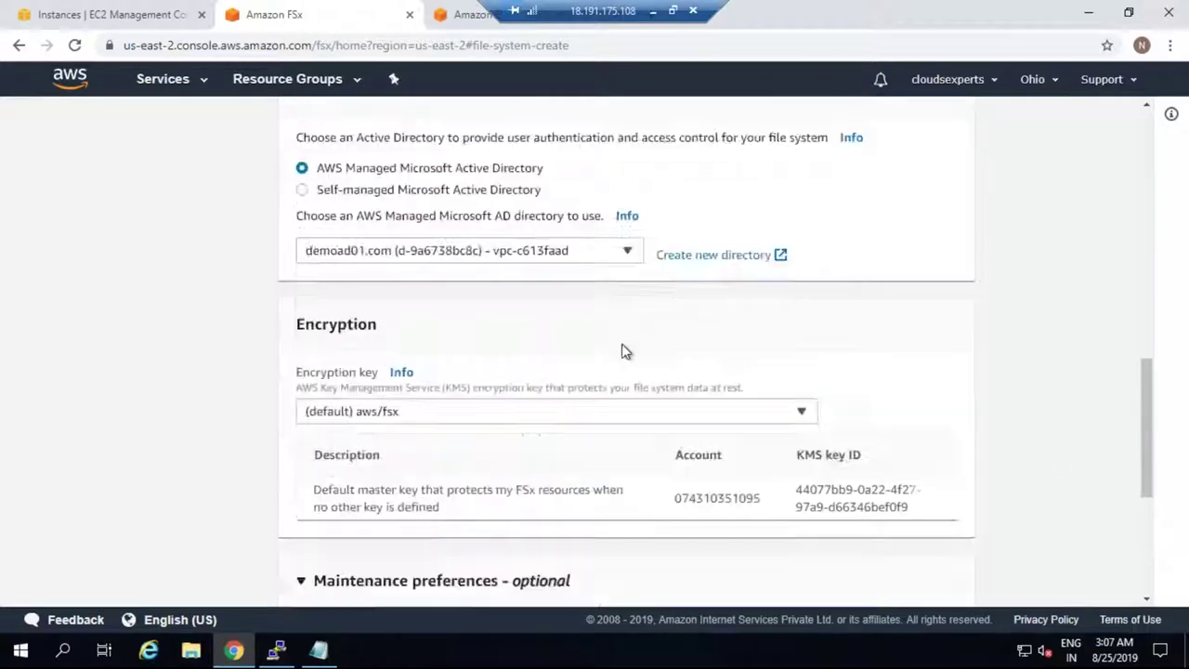
{"action": "scroll", "coordinate": [626, 348], "scroll_direction": "down", "scroll_amount": 4}
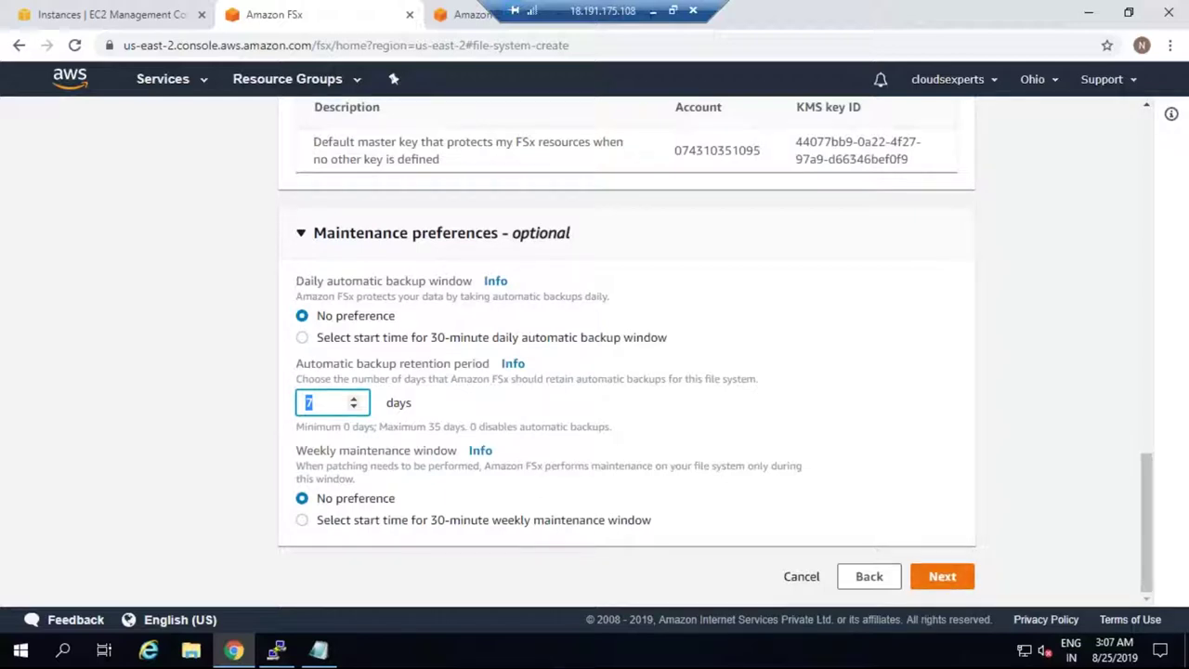
{"action": "scroll", "coordinate": [627, 353], "scroll_direction": "up", "scroll_amount": 4}
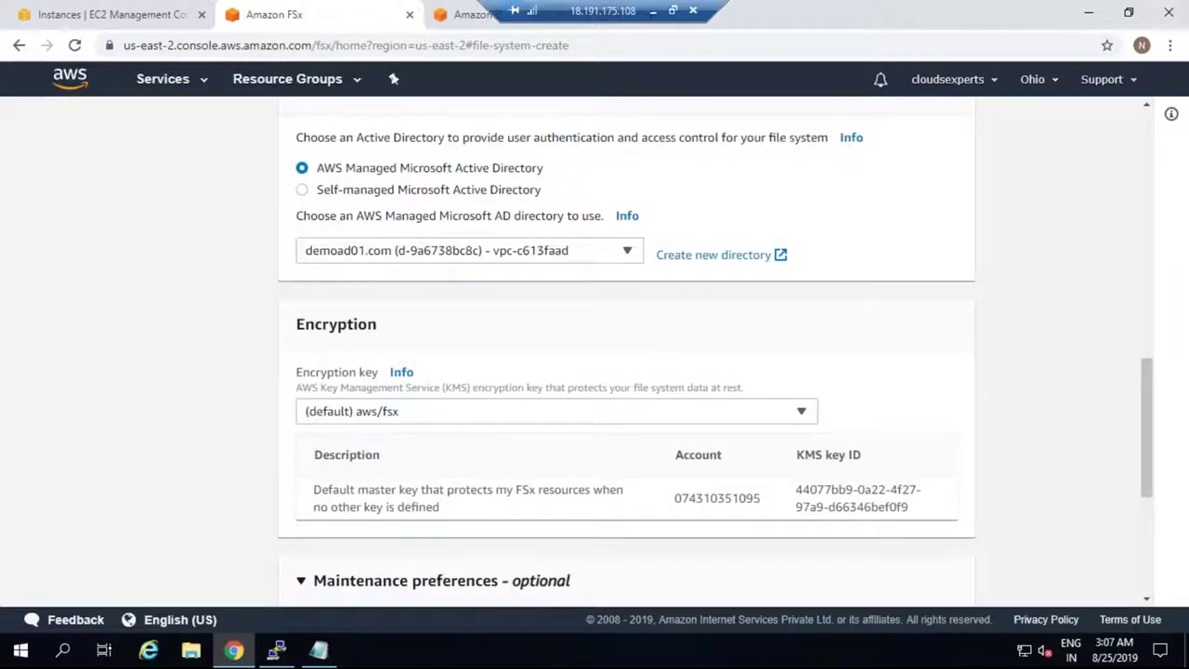
{"action": "scroll", "coordinate": [443, 492], "scroll_direction": "up", "scroll_amount": 4}
{"action": "scroll", "coordinate": [499, 362], "scroll_direction": "down", "scroll_amount": 2}
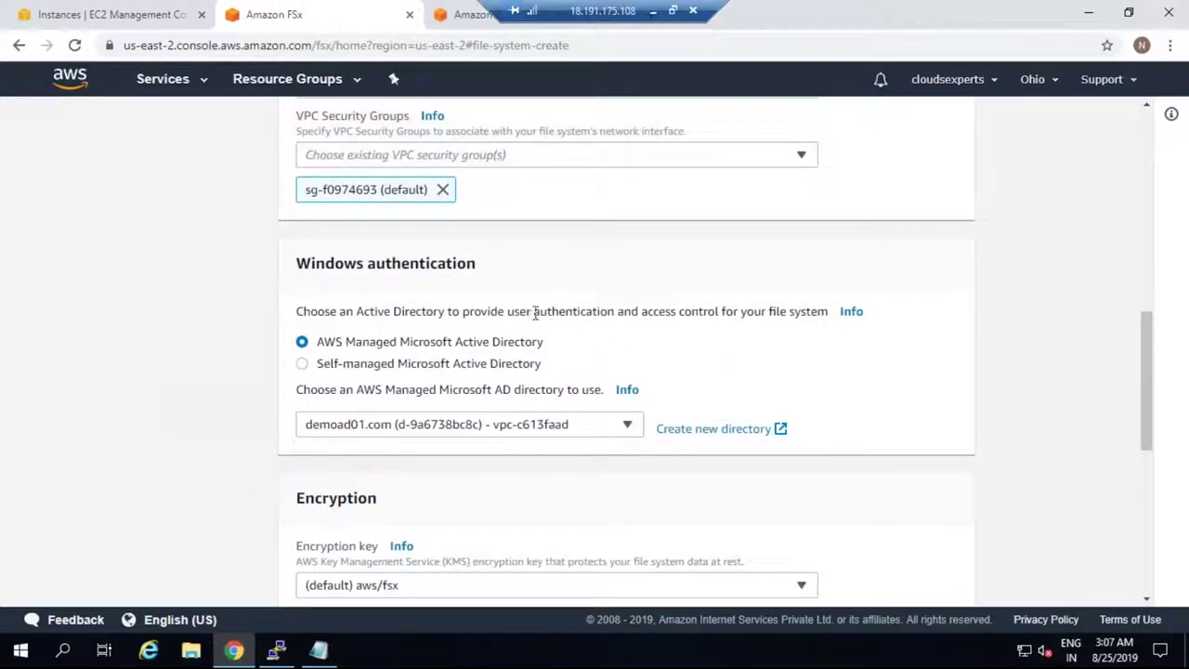
{"action": "left_click_drag", "start_coordinate": [534, 312], "coordinate": [723, 307]}
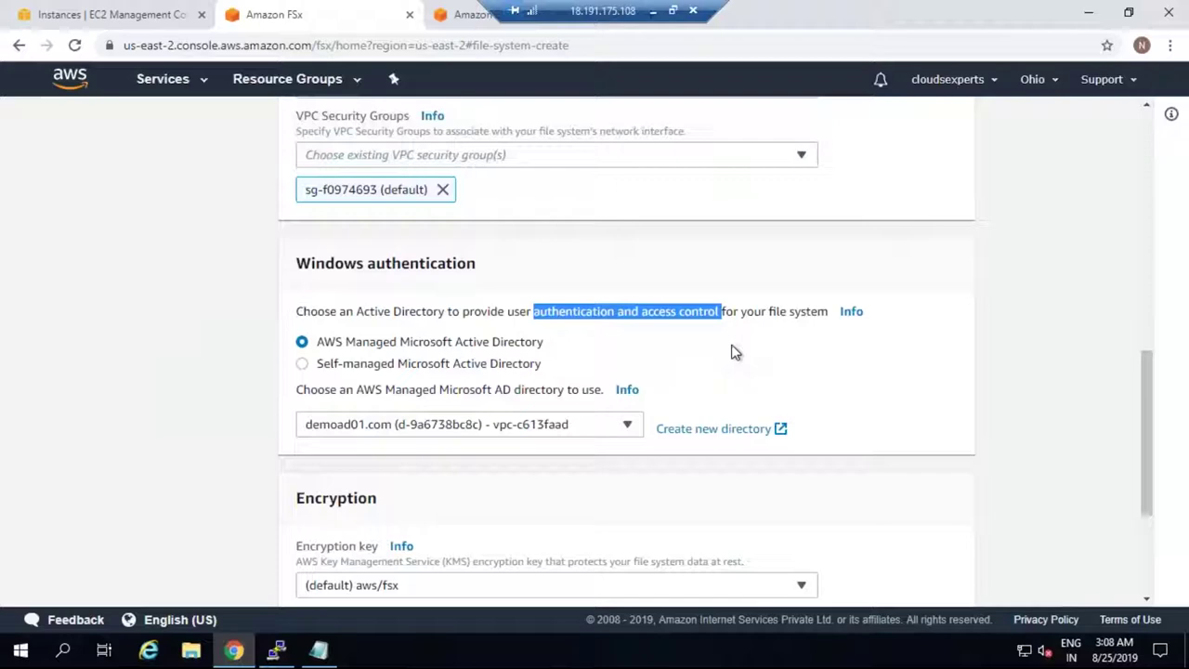
{"action": "scroll", "coordinate": [734, 352], "scroll_direction": "up", "scroll_amount": 10}
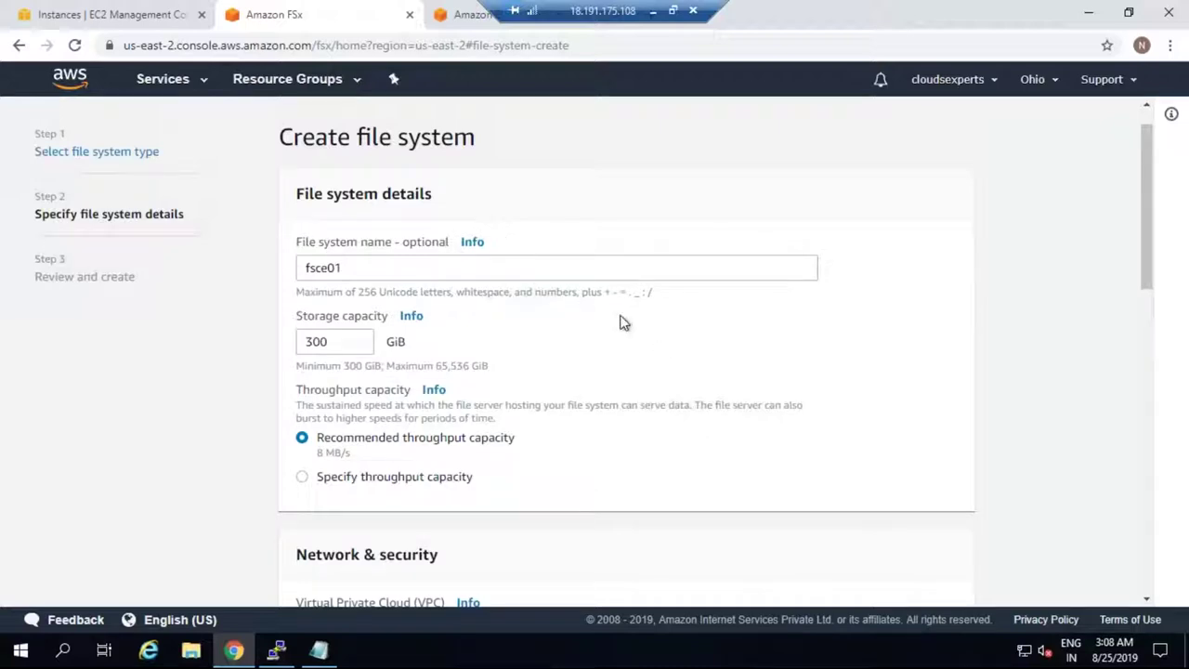
{"action": "scroll", "coordinate": [622, 322], "scroll_direction": "down", "scroll_amount": 4}
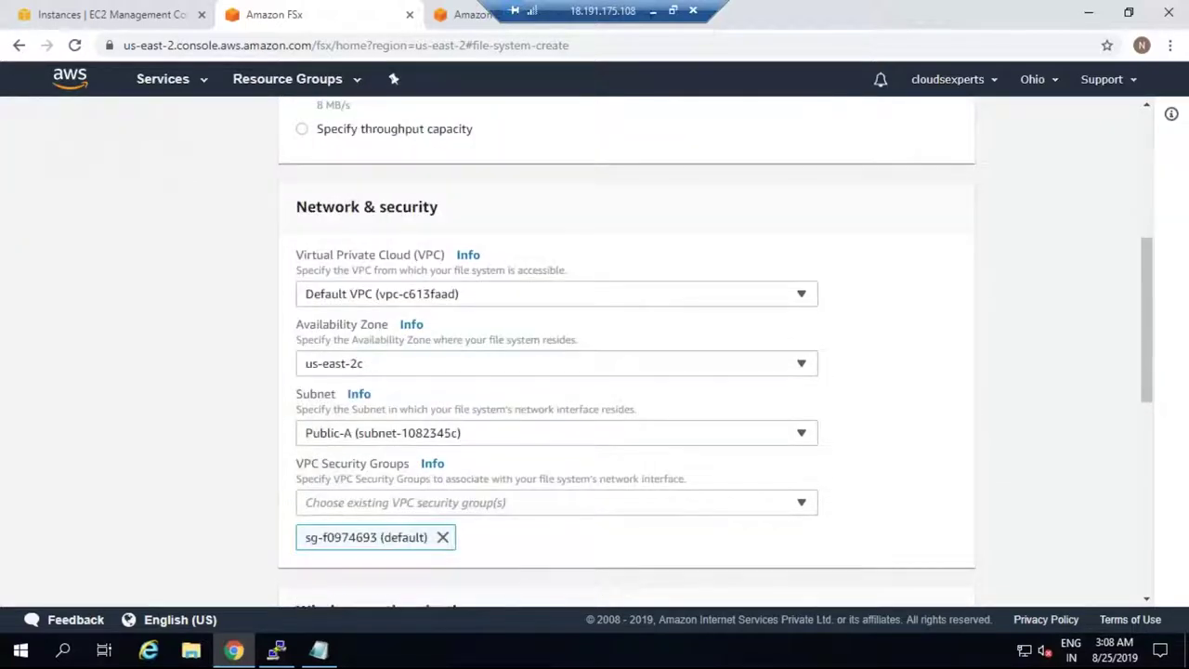
{"action": "scroll", "coordinate": [623, 353], "scroll_direction": "down", "scroll_amount": 1}
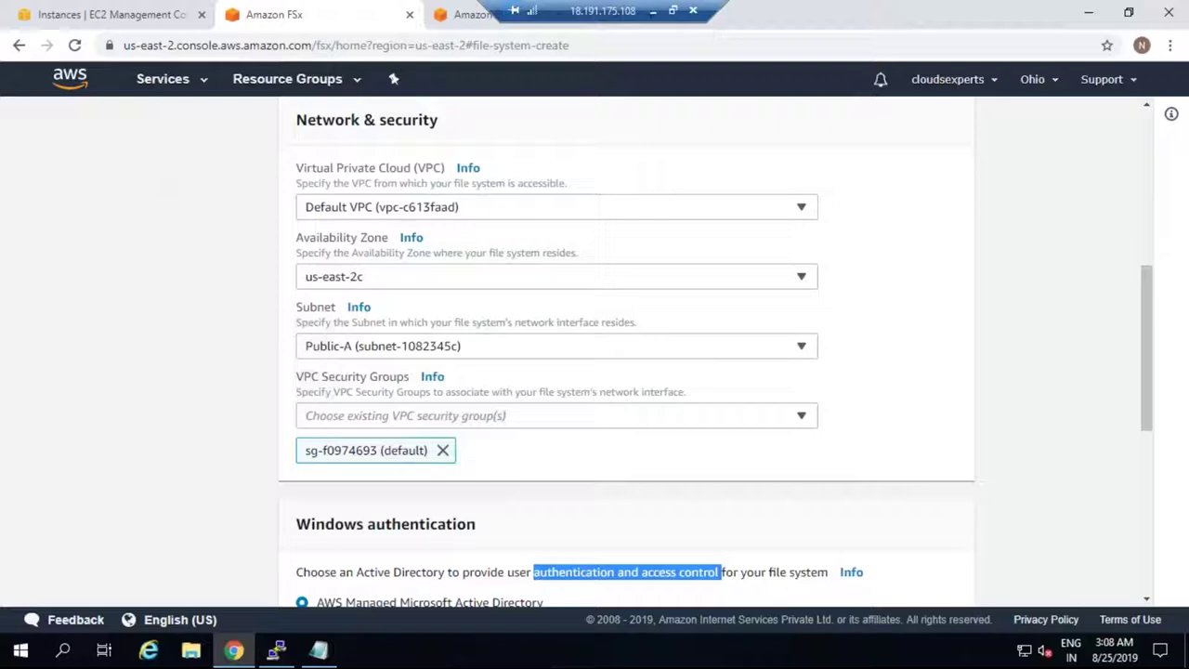
{"action": "scroll", "coordinate": [549, 313], "scroll_direction": "up", "scroll_amount": 2}
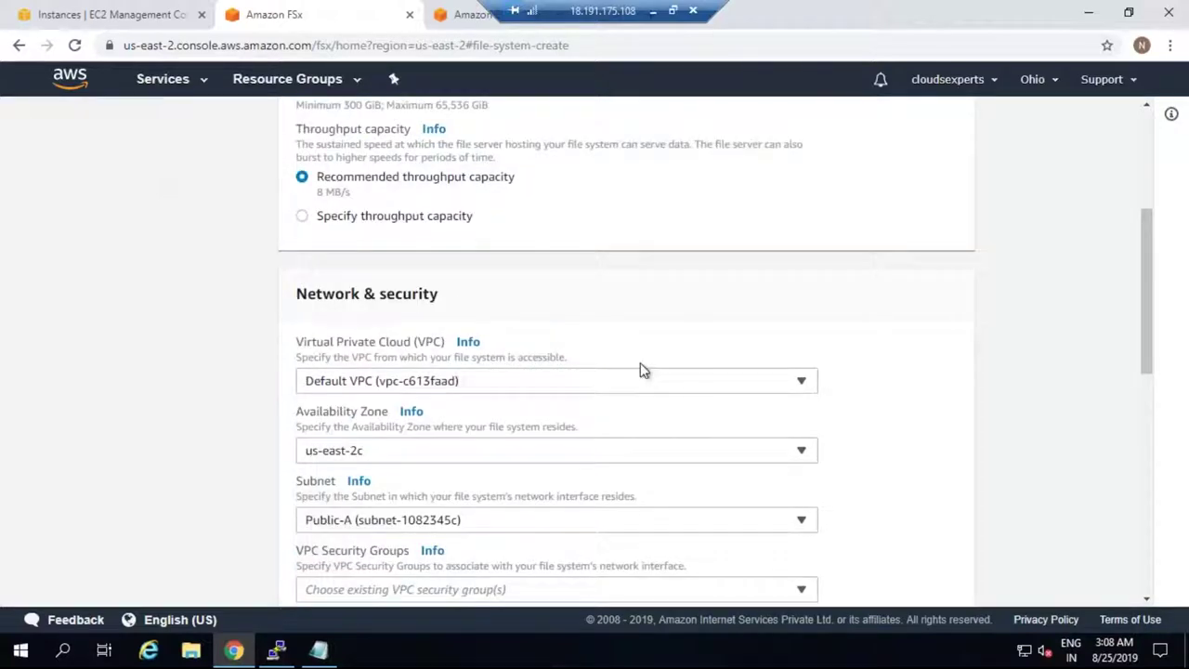
Look over the VPC, subnet and security group settings again, returning to the file system details.
{"action": "scroll", "coordinate": [640, 364], "scroll_direction": "down", "scroll_amount": 3}
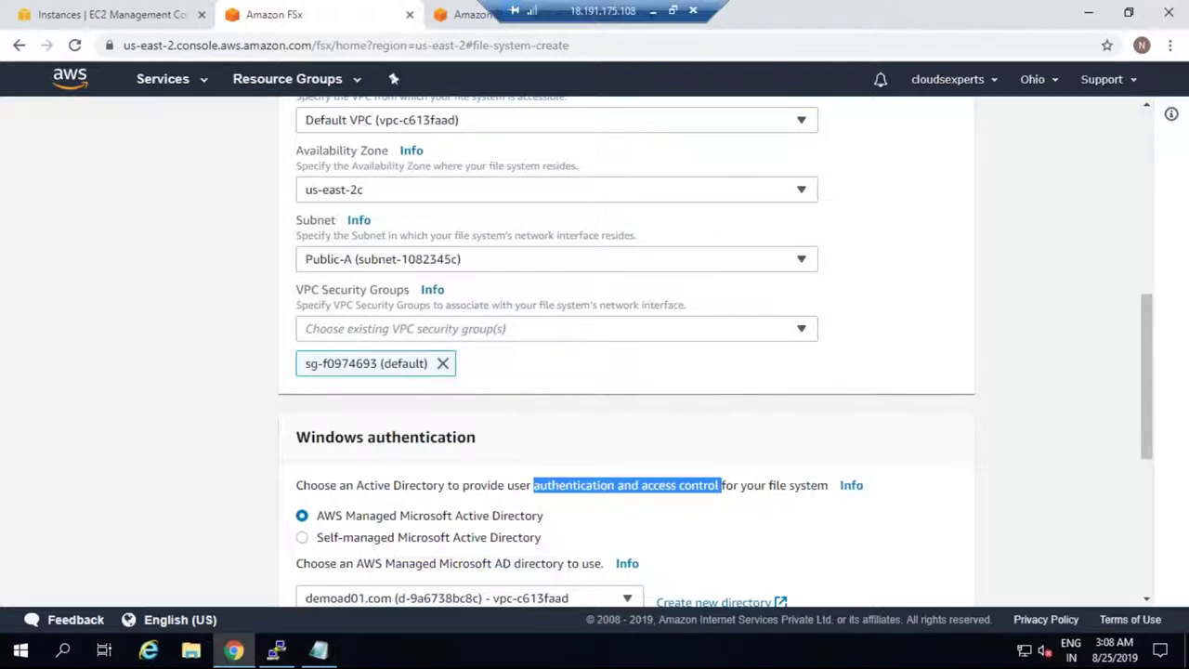
{"action": "scroll", "coordinate": [594, 353], "scroll_direction": "up", "scroll_amount": 7}
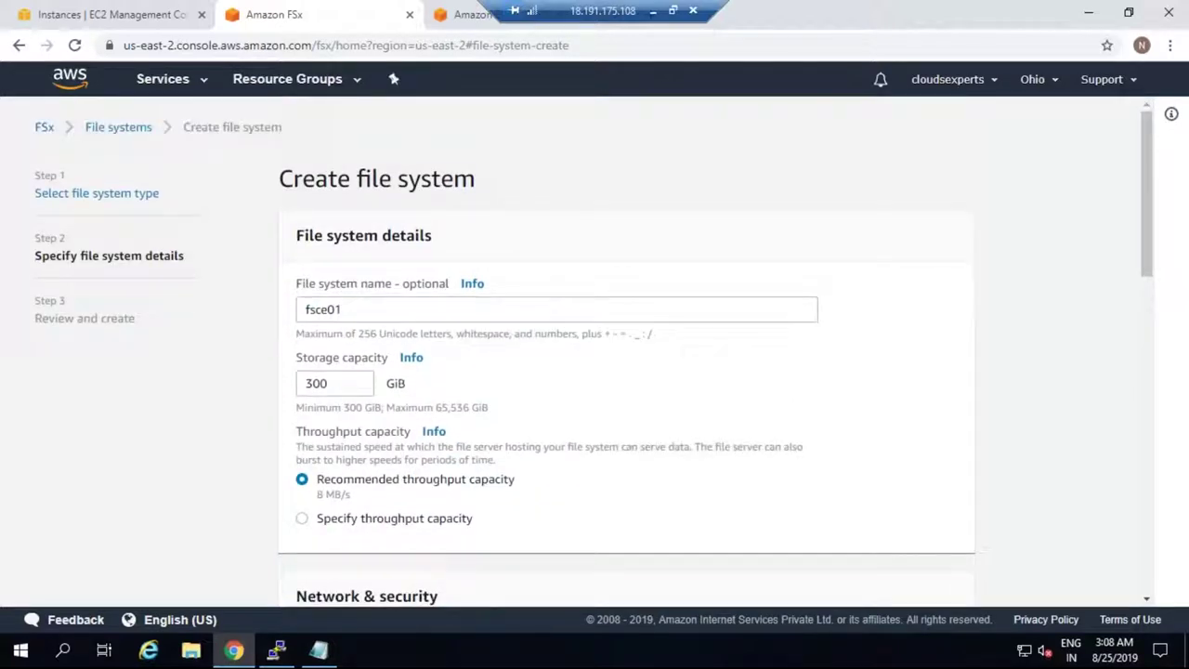
{"action": "scroll", "coordinate": [594, 353], "scroll_direction": "down", "scroll_amount": 3}
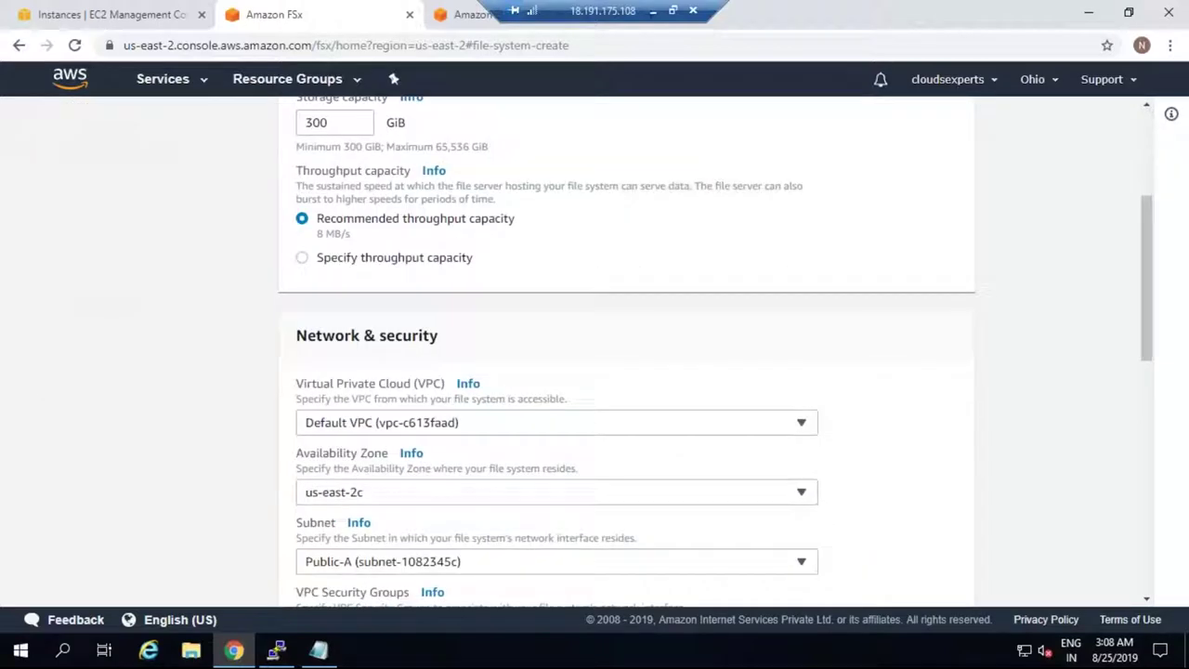
{"action": "scroll", "coordinate": [595, 353], "scroll_direction": "down", "scroll_amount": 2}
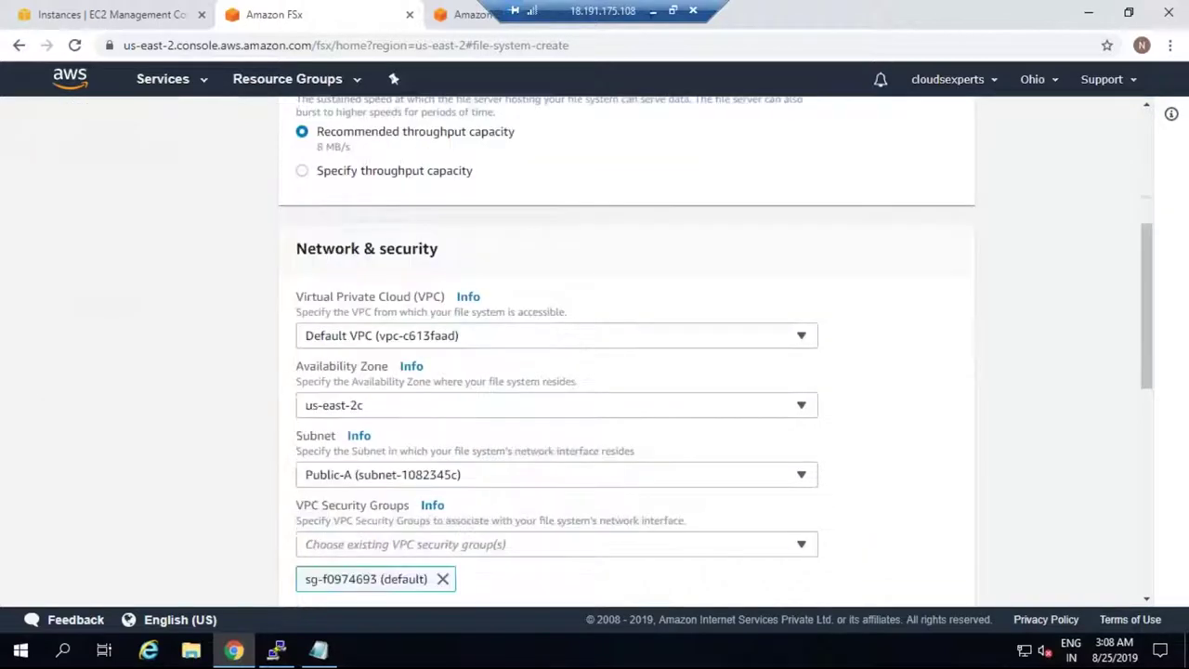
{"action": "scroll", "coordinate": [594, 353], "scroll_direction": "up", "scroll_amount": 2}
{"action": "scroll", "coordinate": [595, 353], "scroll_direction": "up", "scroll_amount": 3}
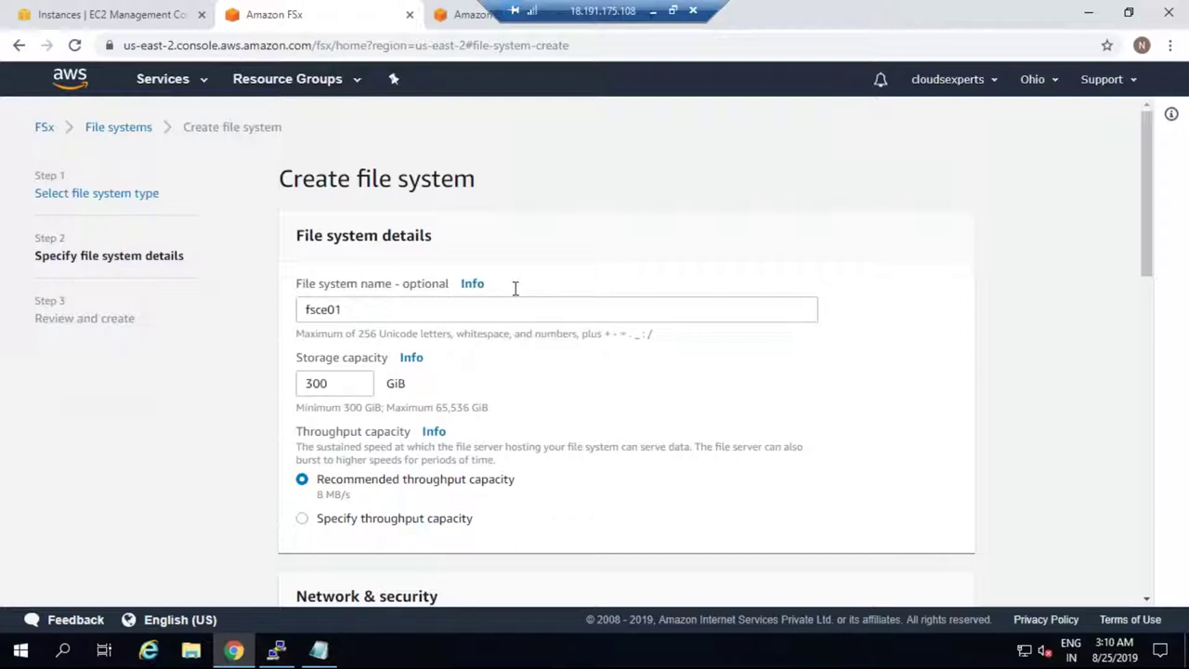
Examine the values offered under Specify throughput capacity and return the selection to Recommended throughput capacity.
{"action": "scroll", "coordinate": [515, 288], "scroll_direction": "down", "scroll_amount": 2}
{"action": "scroll", "coordinate": [307, 353], "scroll_direction": "up", "scroll_amount": 1}
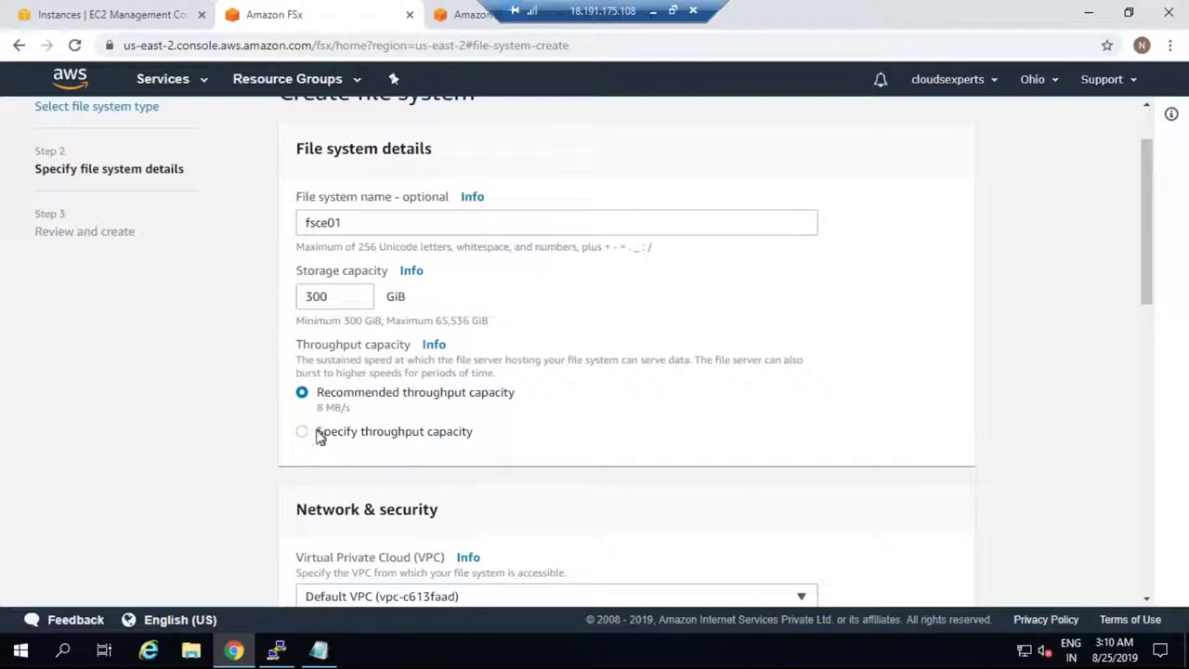
{"action": "left_click_drag", "start_coordinate": [296, 342], "coordinate": [529, 407]}
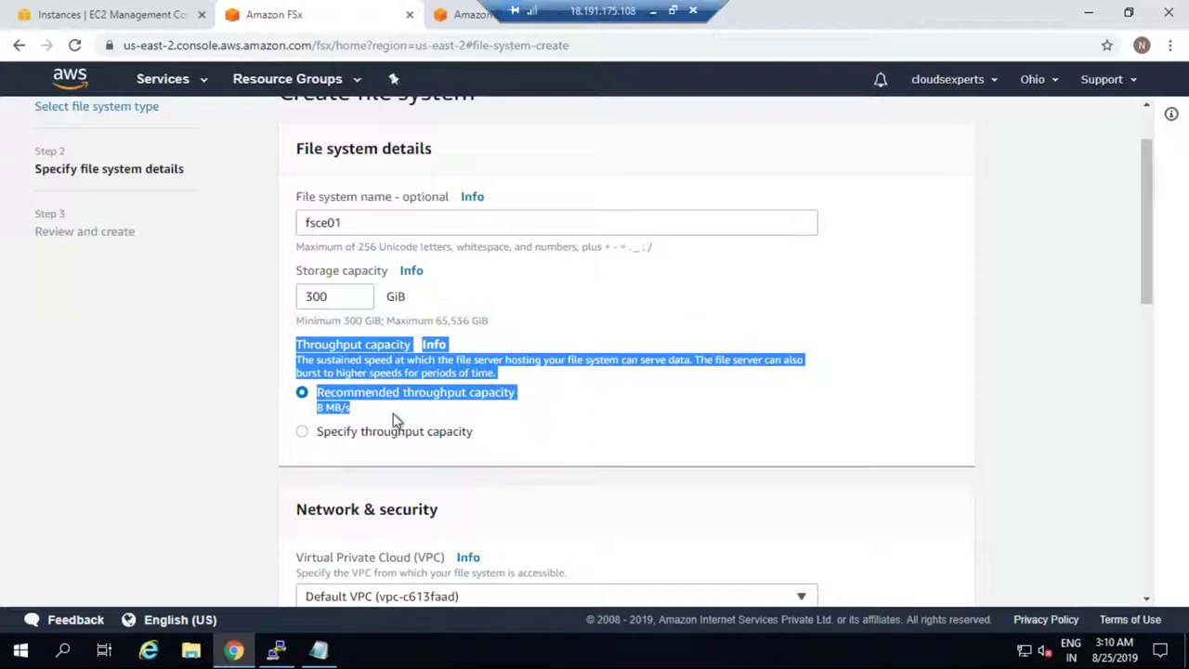
{"action": "left_click", "coordinate": [302, 433]}
{"action": "left_click", "coordinate": [410, 484]}
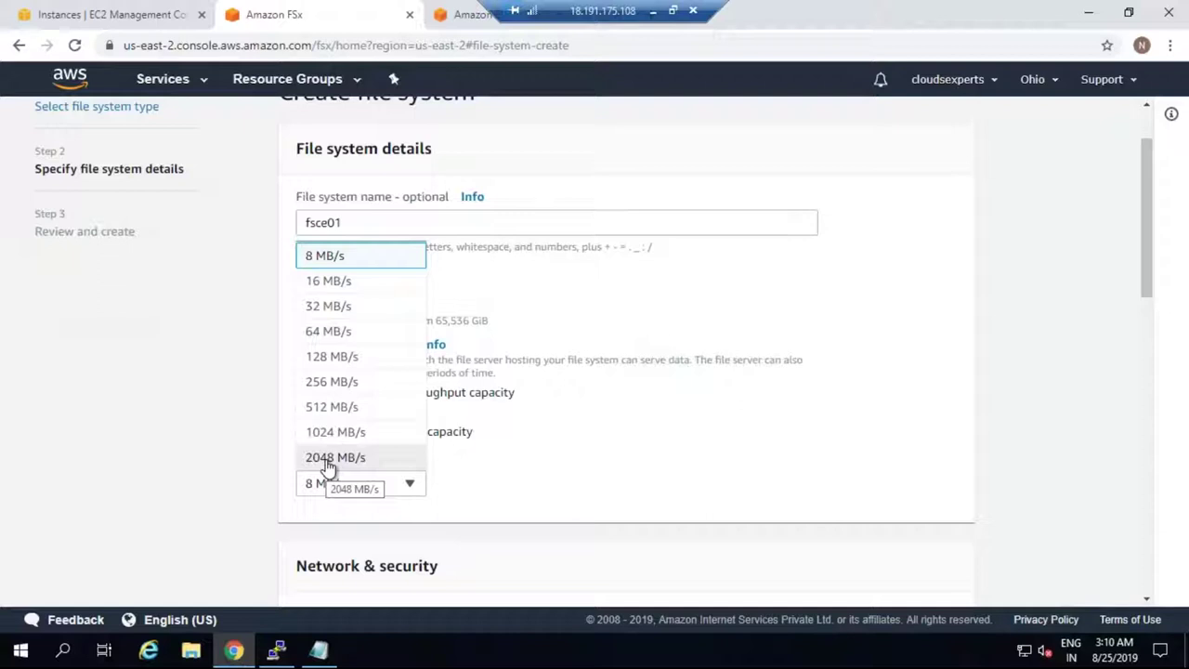
{"action": "left_click", "coordinate": [683, 415]}
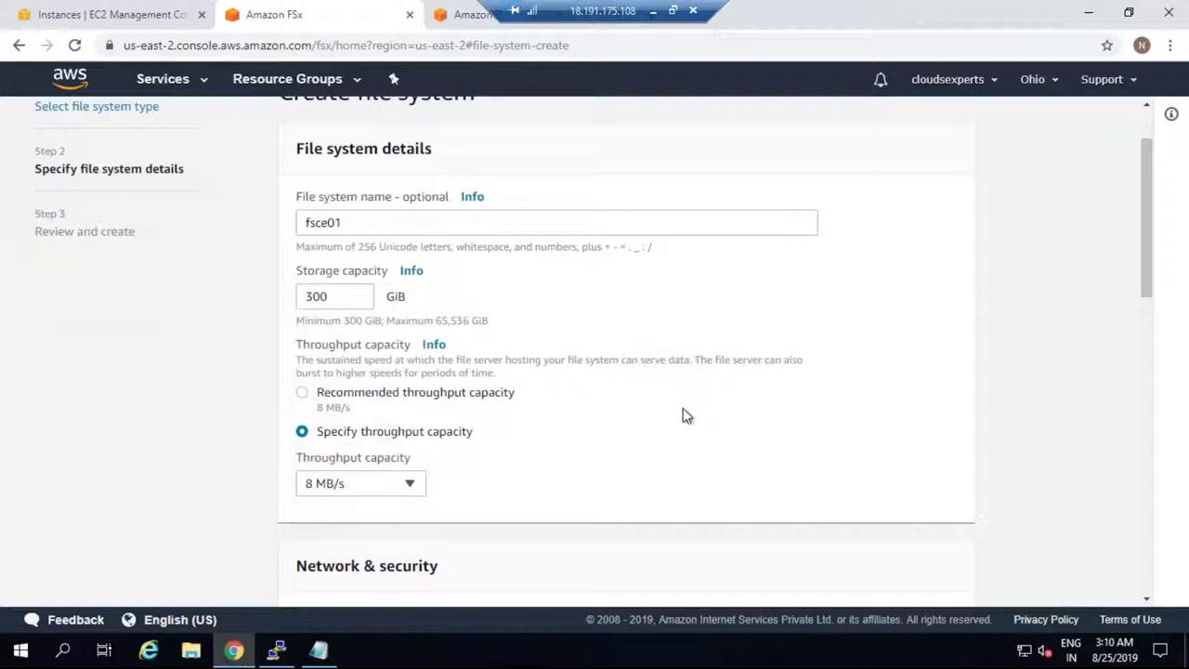
{"action": "left_click", "coordinate": [470, 418]}
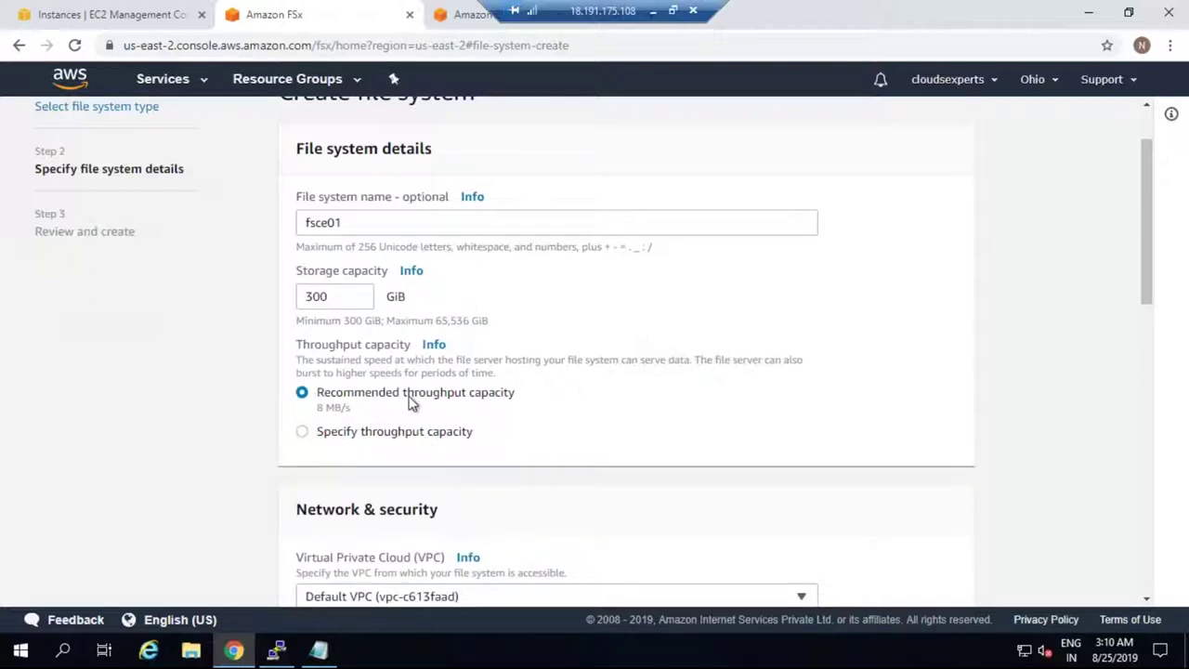
{"action": "scroll", "coordinate": [414, 399], "scroll_direction": "up", "scroll_amount": 1}
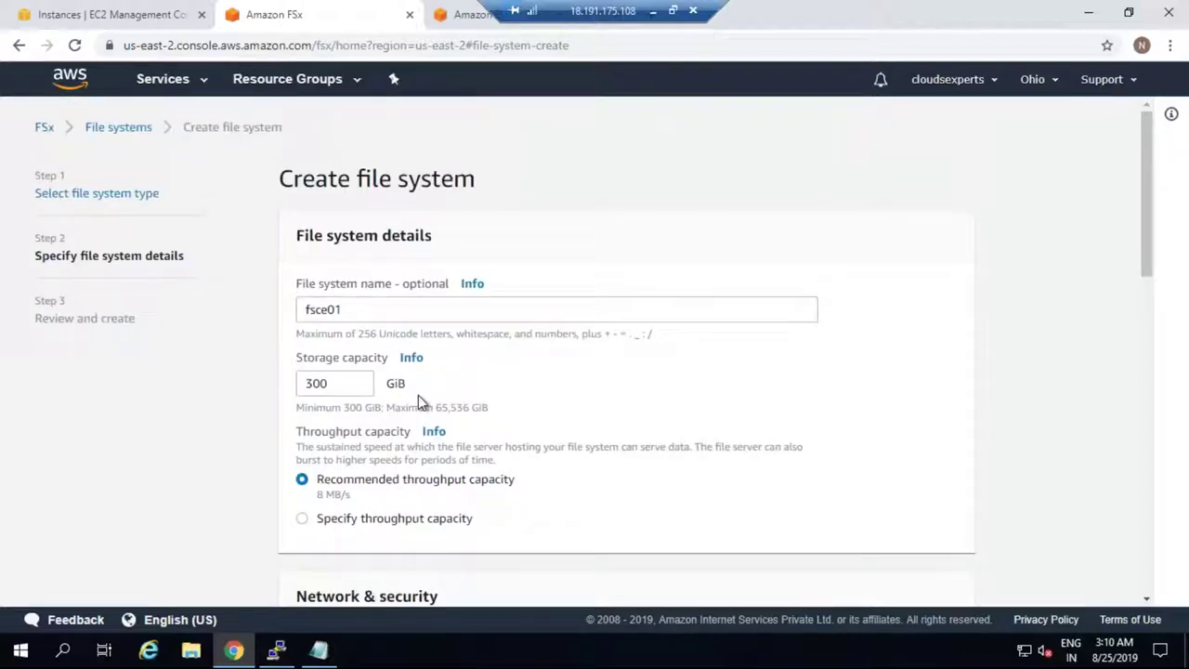